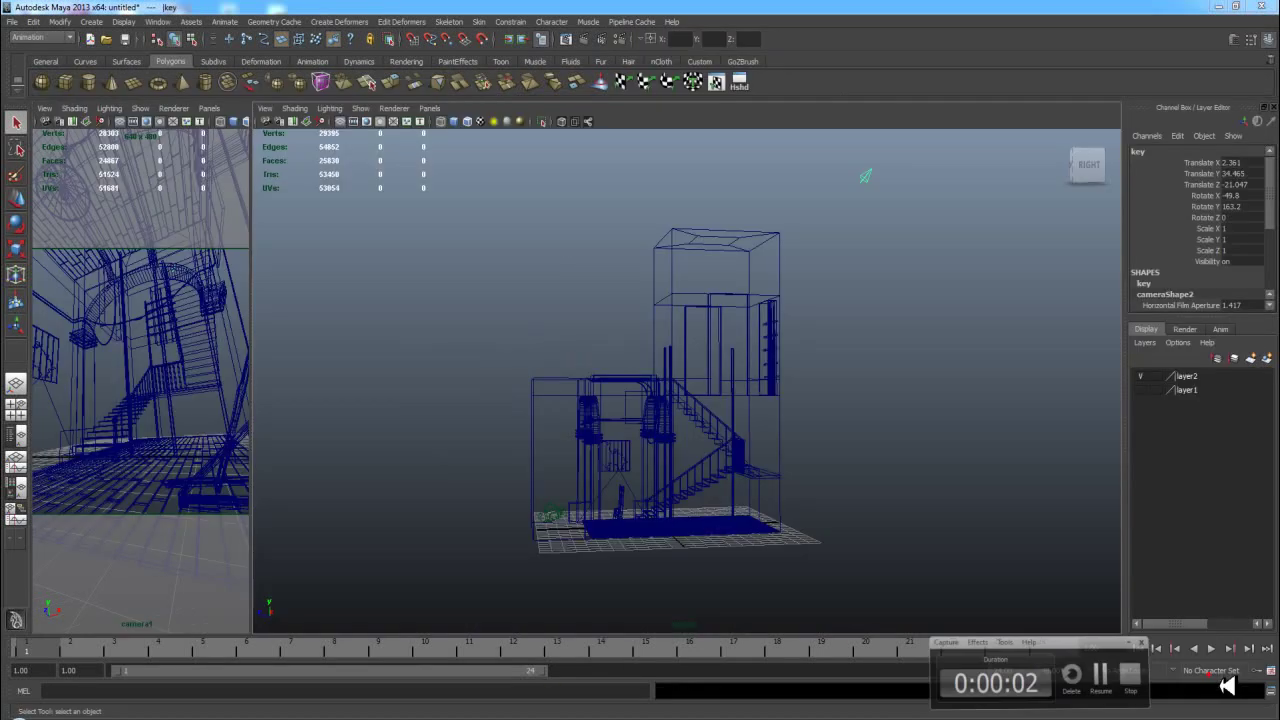
Open the key spotlight's attributes and rename the light from key to key_sun_
key("ctrl+a")
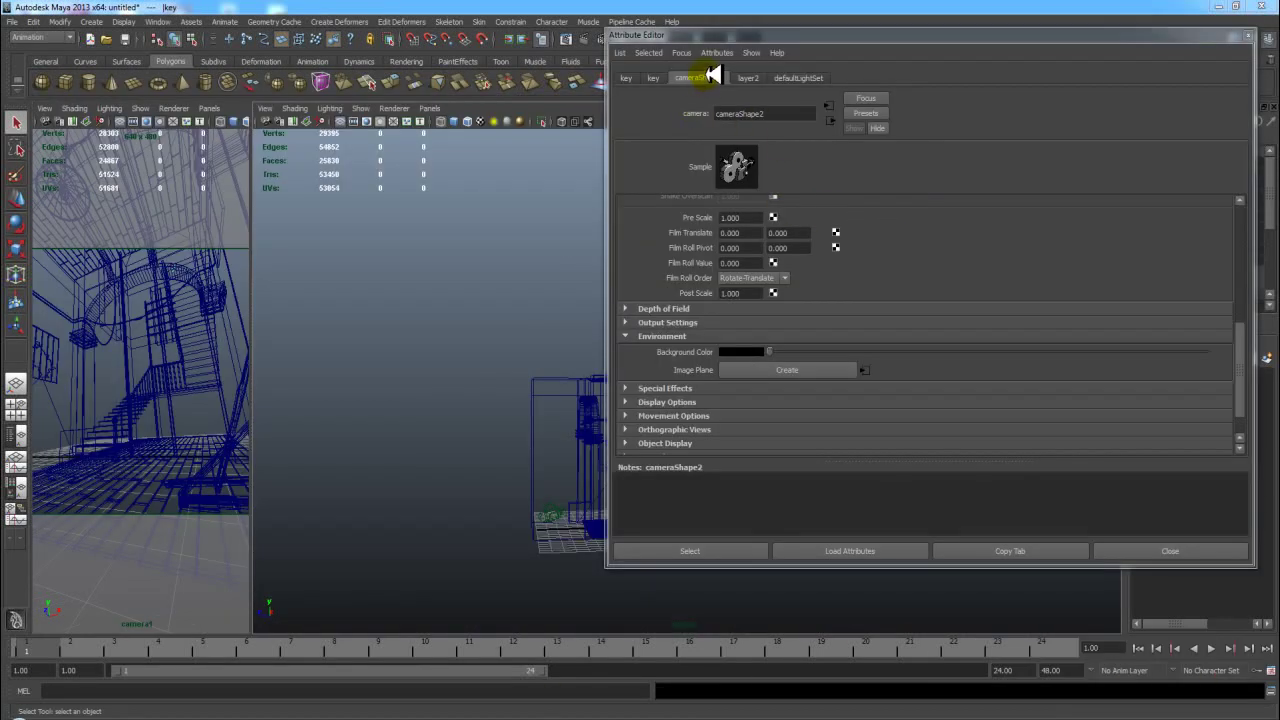
left_click_drag(800, 32, 827, 249)
left_click(924, 173)
left_click(867, 183)
left_click(682, 295)
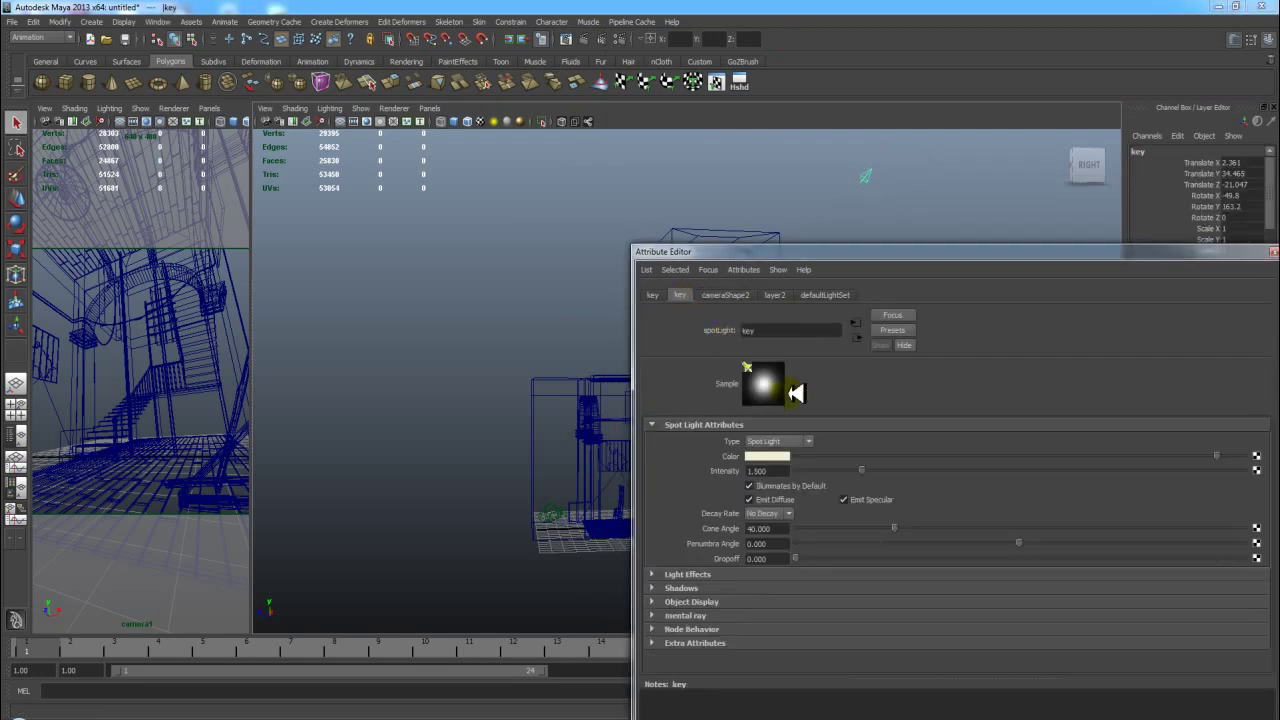
left_click(783, 333)
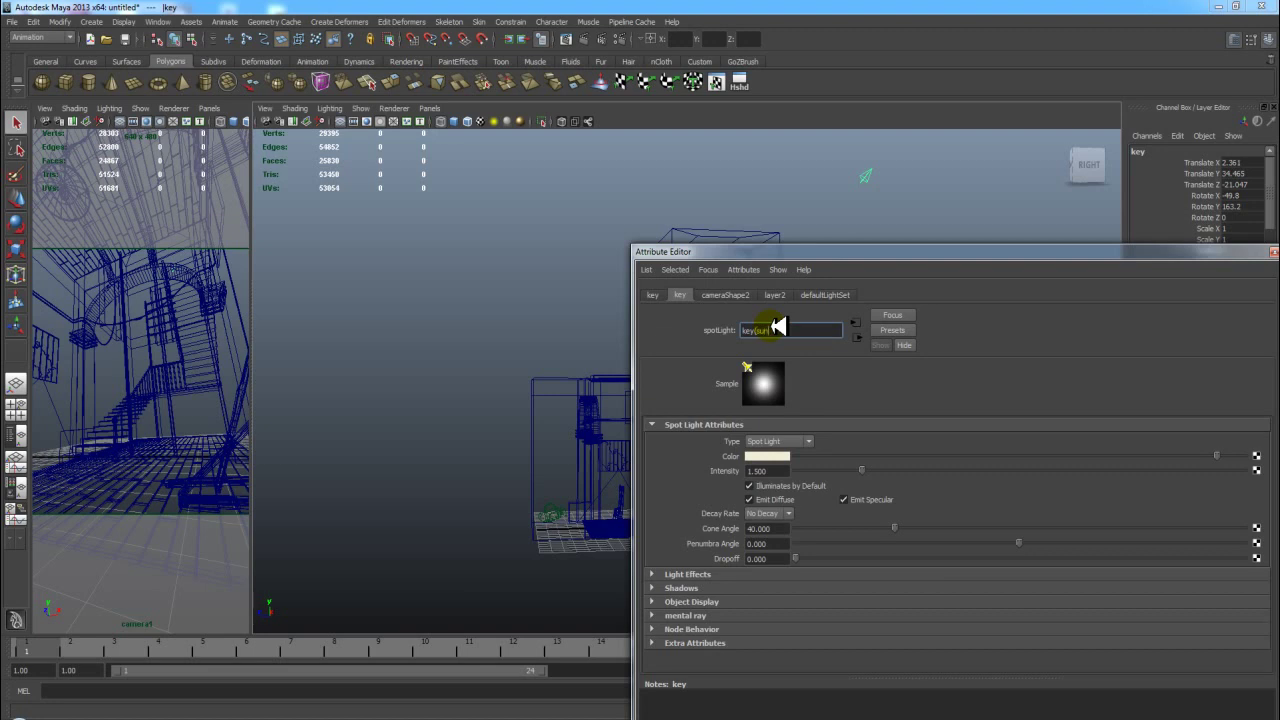
left_click(767, 456)
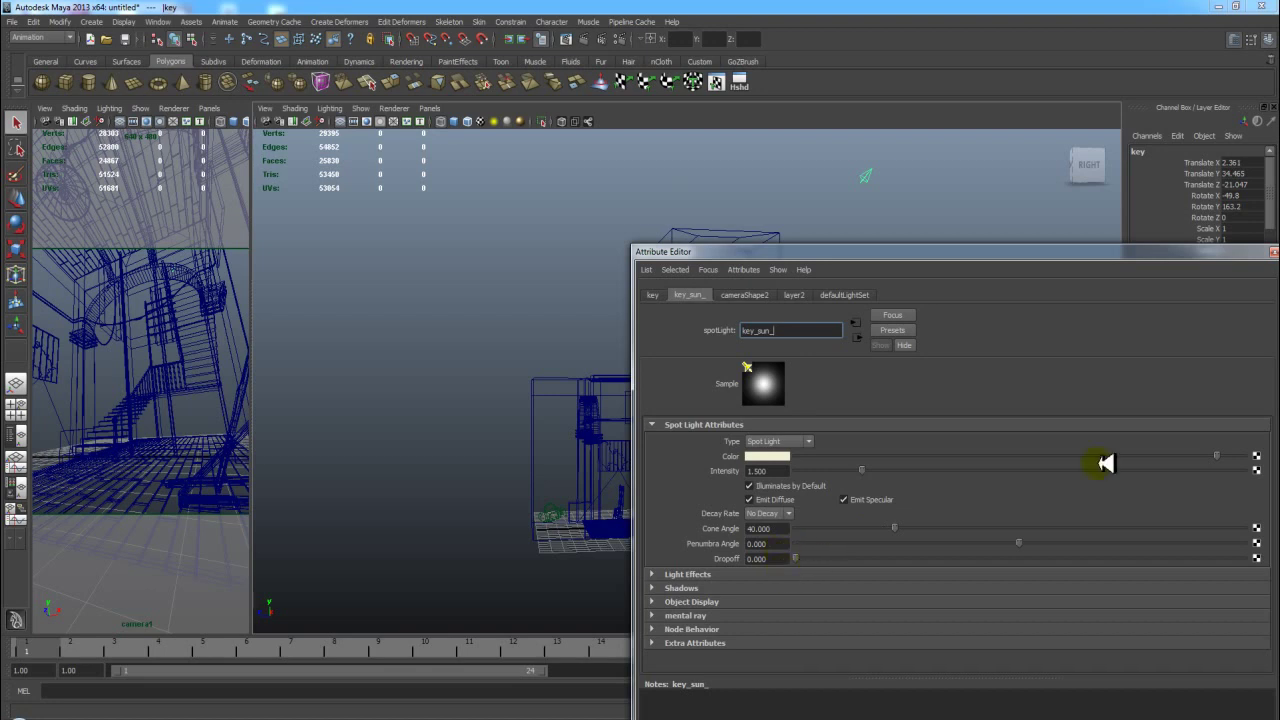
Render the current frame, keep the image for comparison, and close the Attribute Editor
left_click(563, 154)
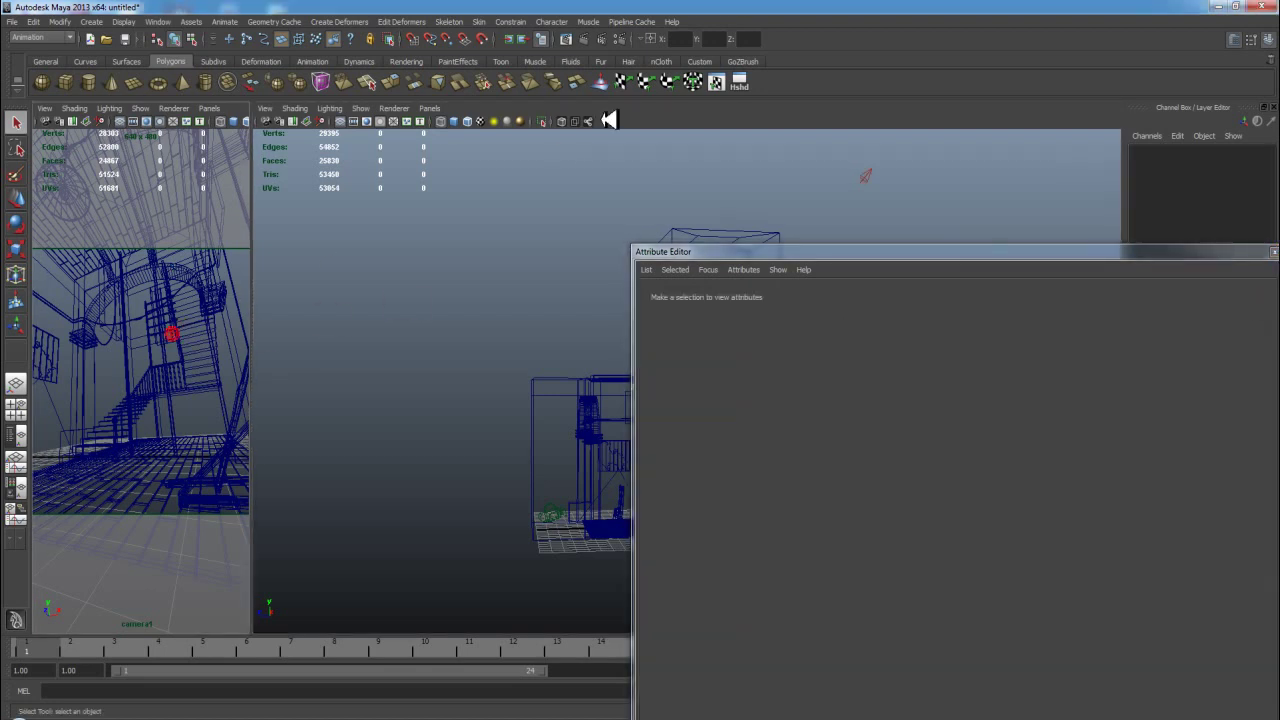
left_click(581, 39)
left_click(243, 123)
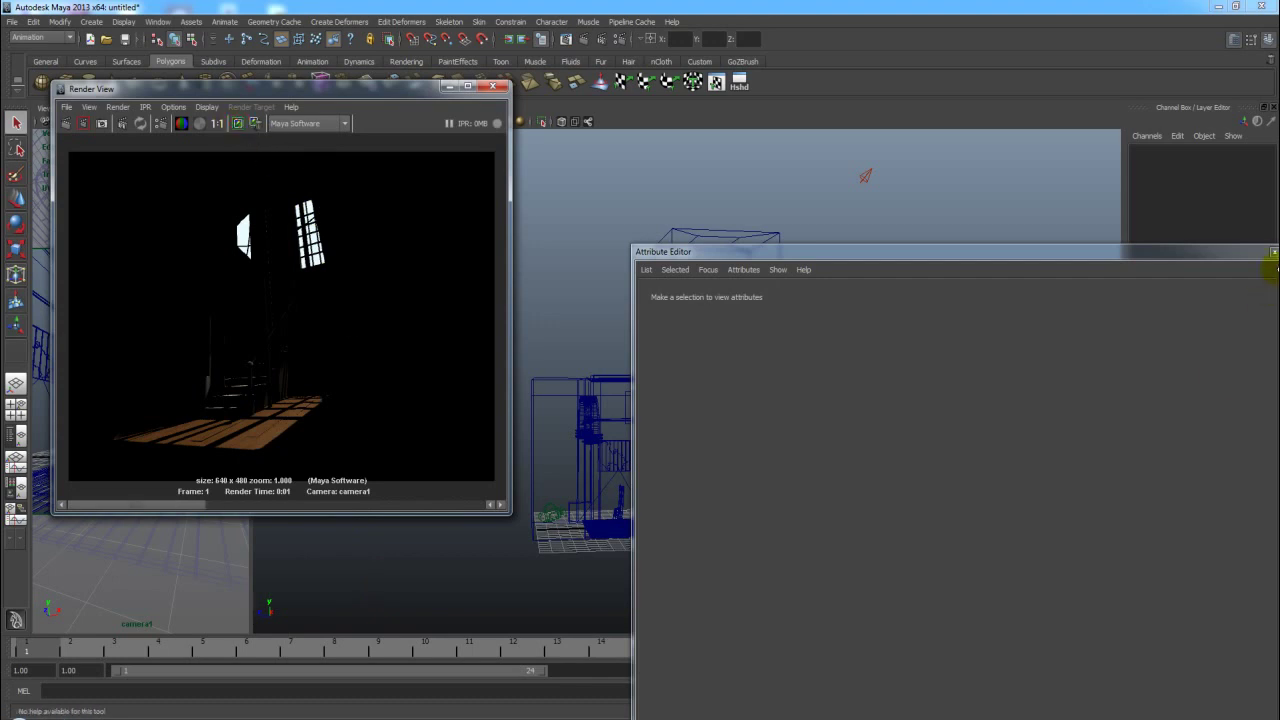
left_click(1273, 252)
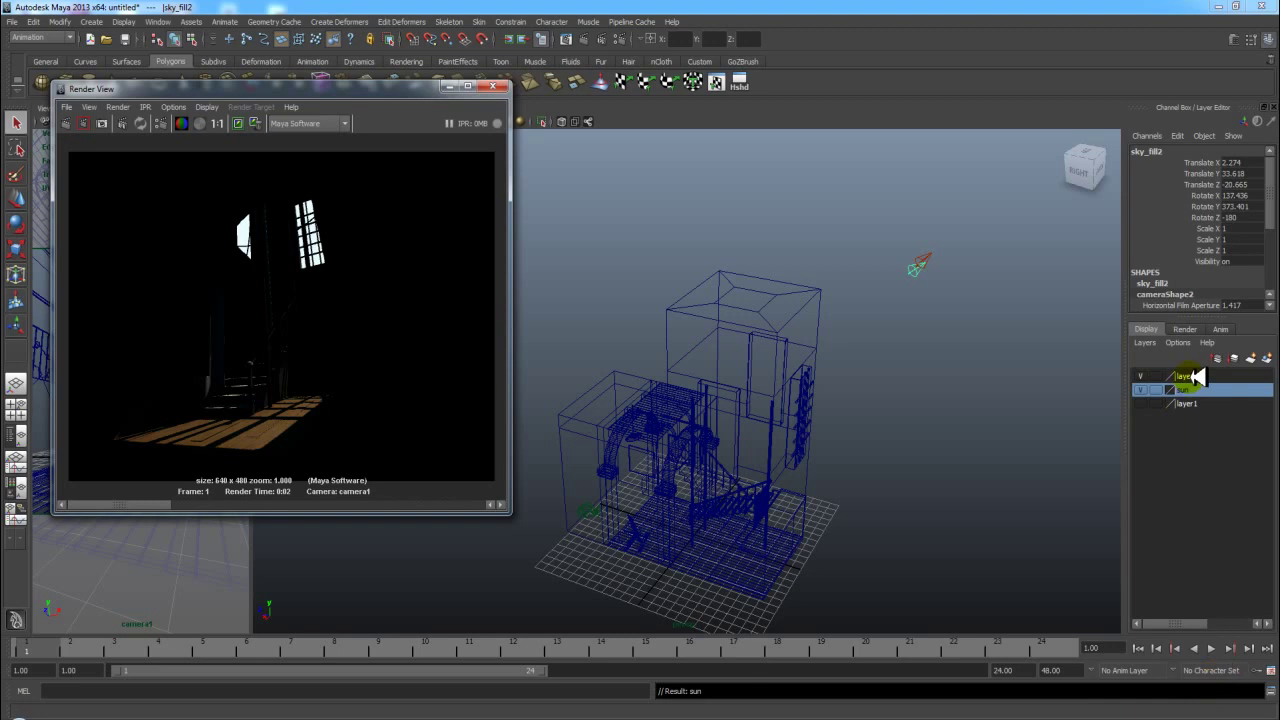
Rename the new top display layer to sky
left_click(1188, 376)
double_click(1197, 376)
double_click(540, 274)
type("sky")
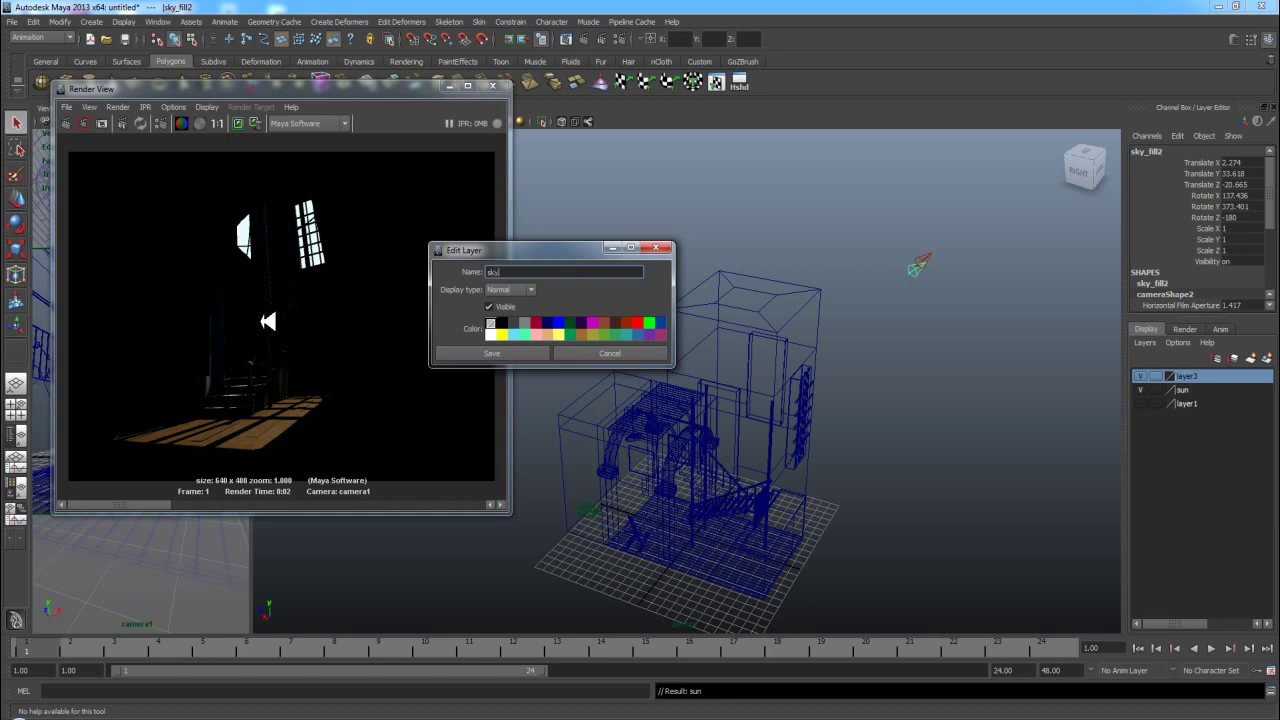
left_click(467, 354)
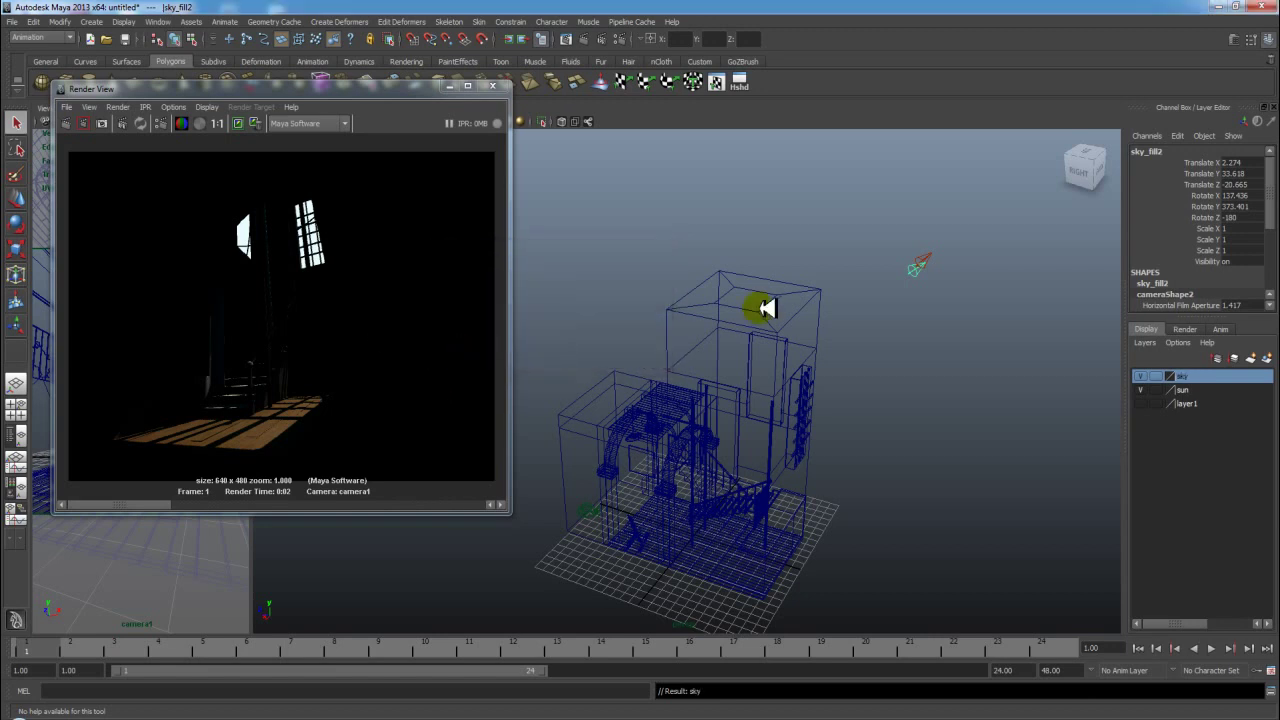
Compare renders with the sky layer hidden and shown, then select the sky_fill2 light
left_click(1200, 390)
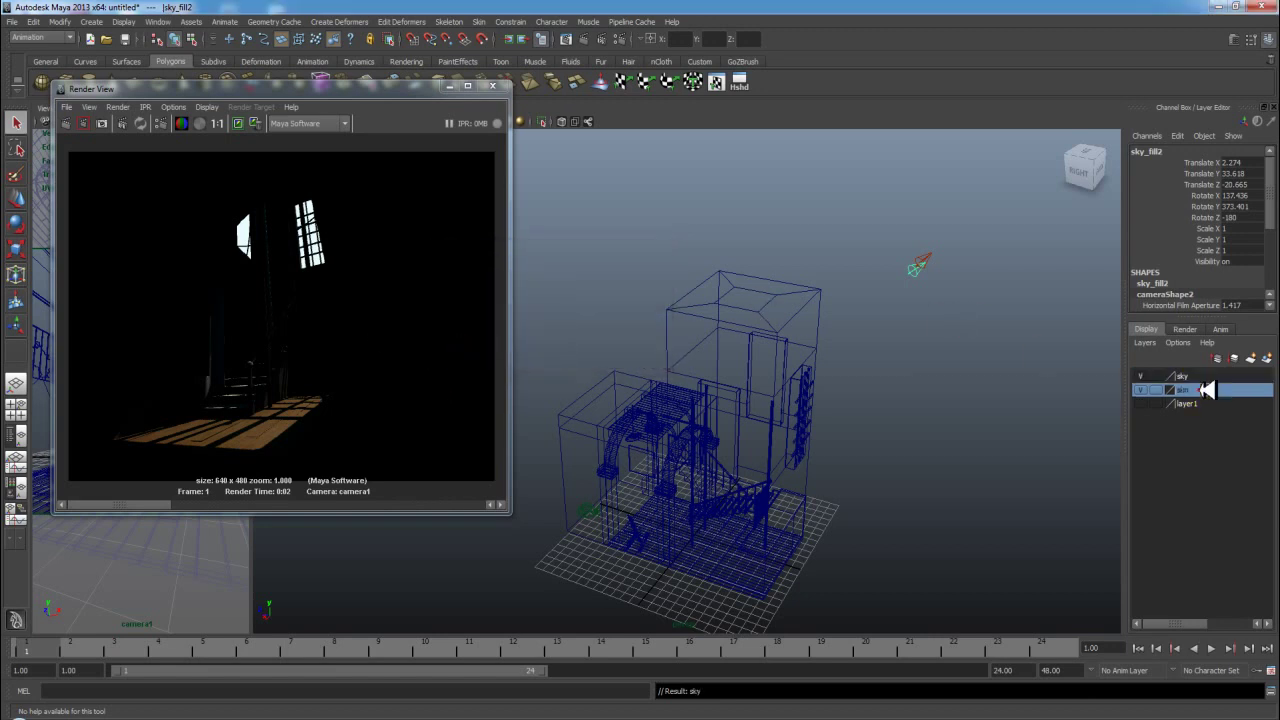
left_click(1140, 376)
left_click(65, 123)
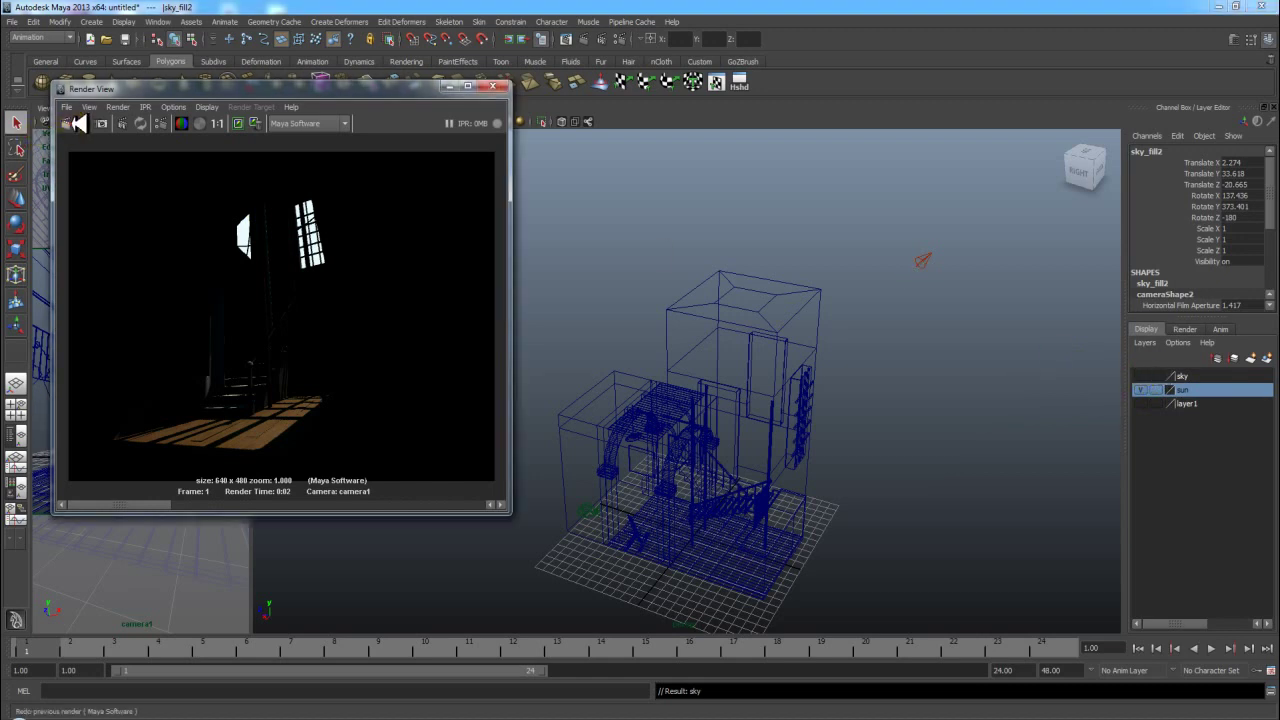
left_click(1140, 376)
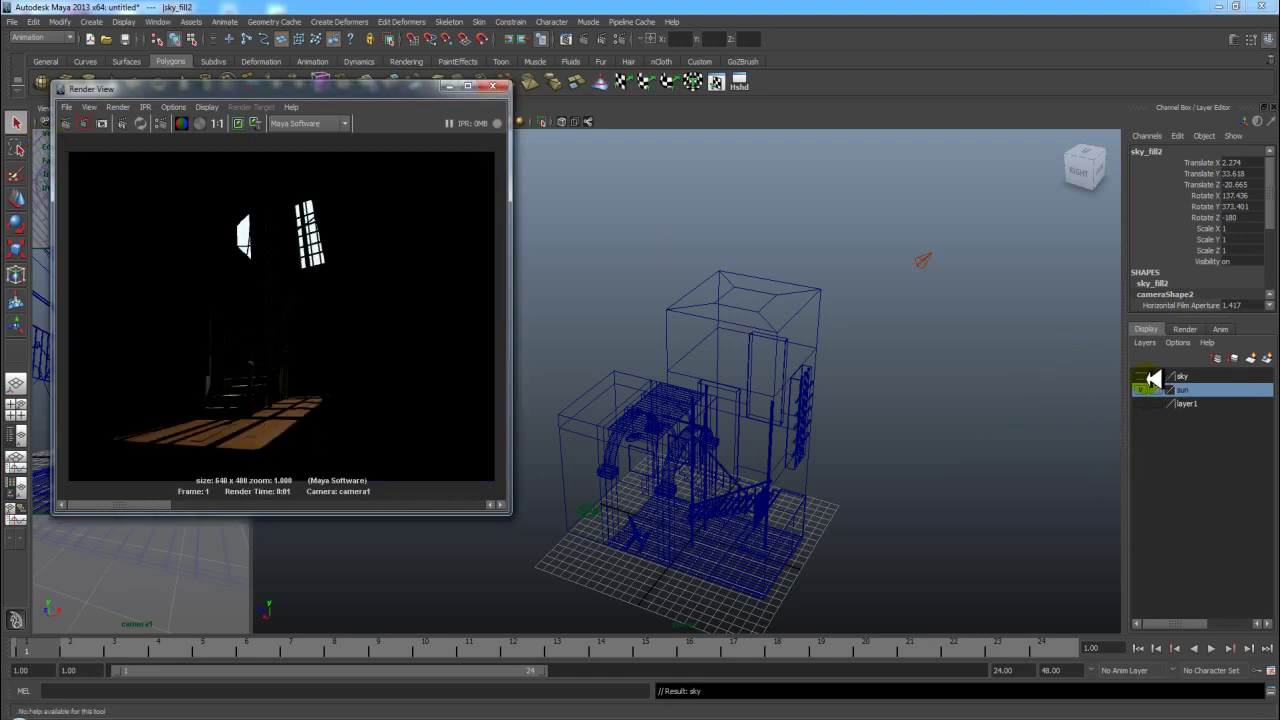
left_click(65, 123)
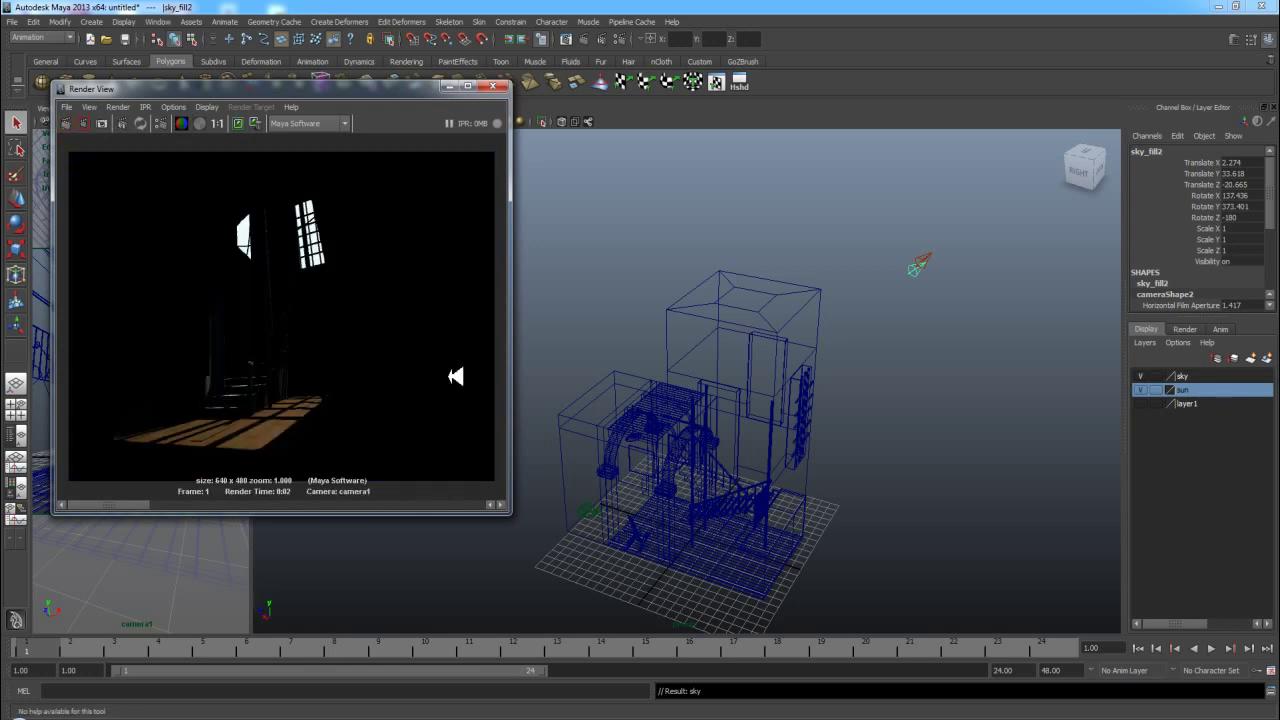
left_click(997, 249)
left_click(927, 268)
left_click(1140, 383)
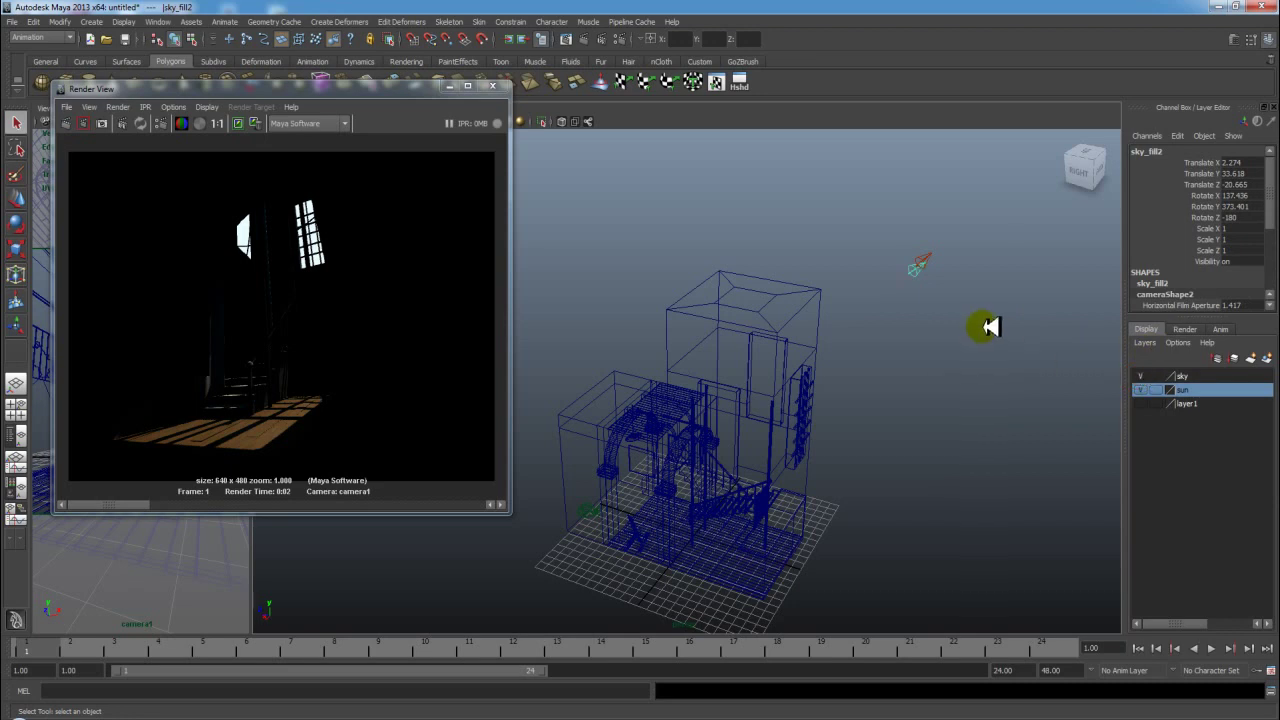
Lower sky_fill2's spotlight Dropoff from 2 to 1.000
key("ctrl+a")
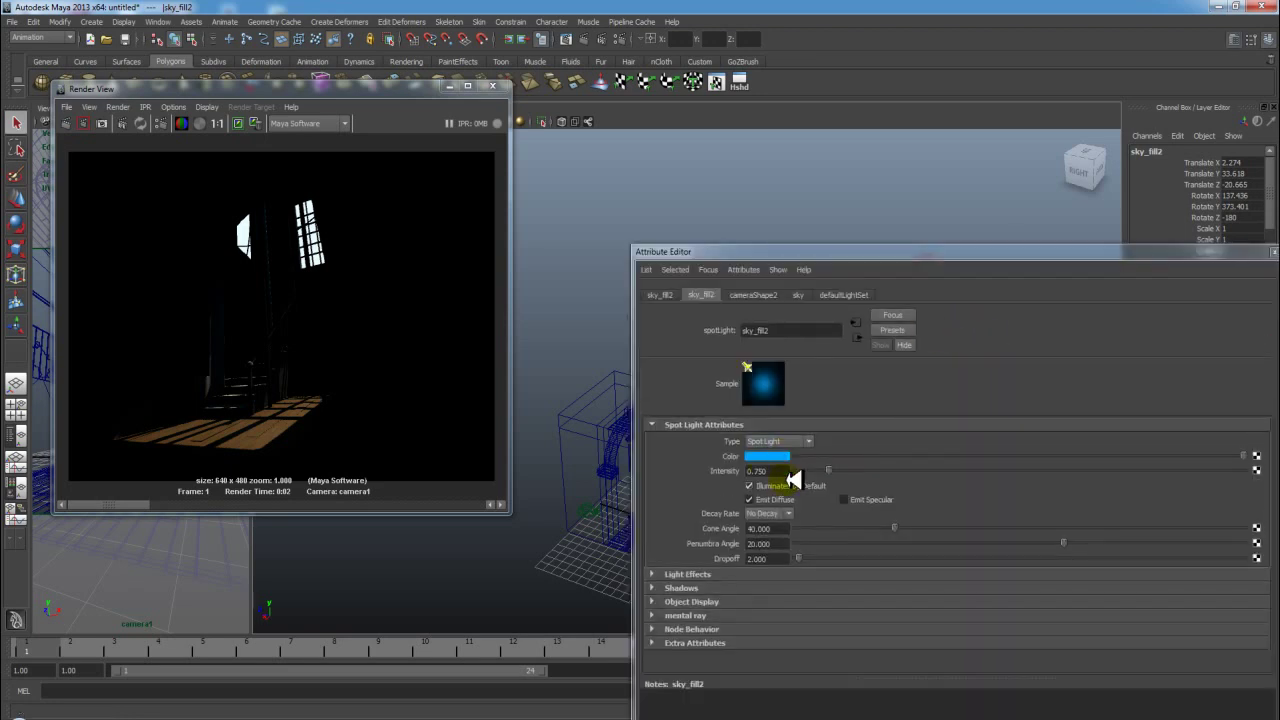
double_click(786, 471)
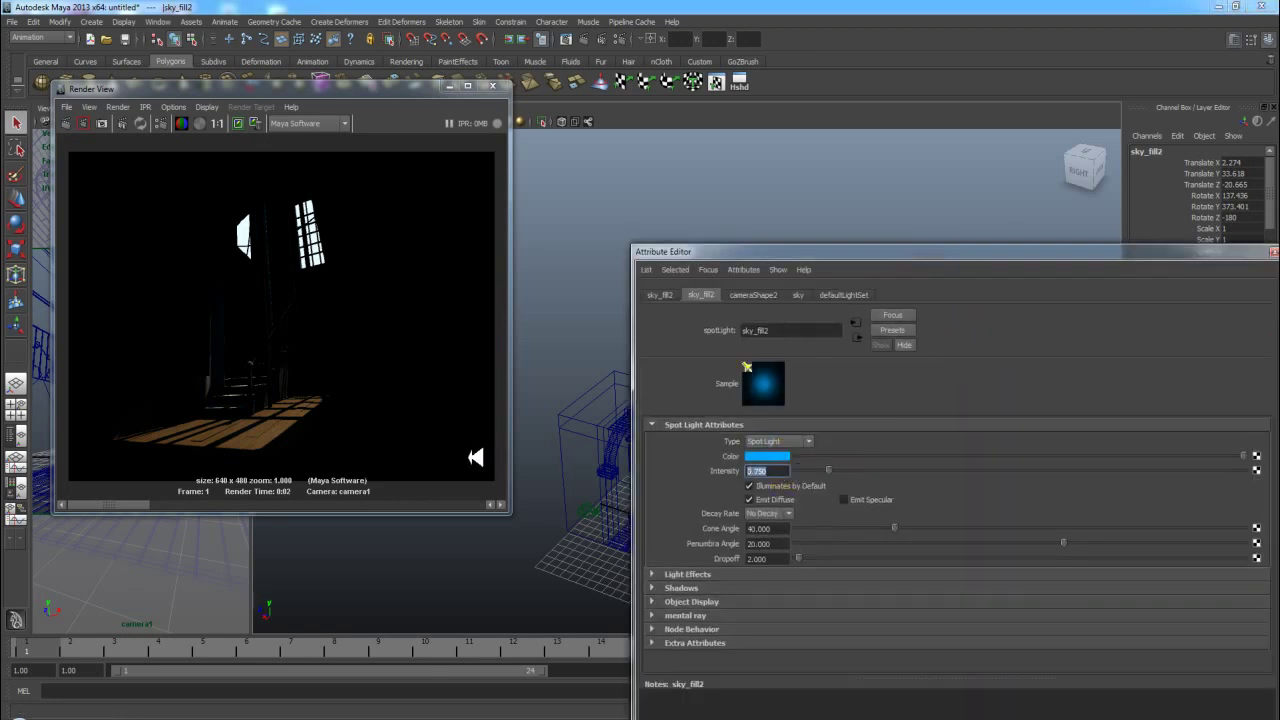
double_click(765, 528)
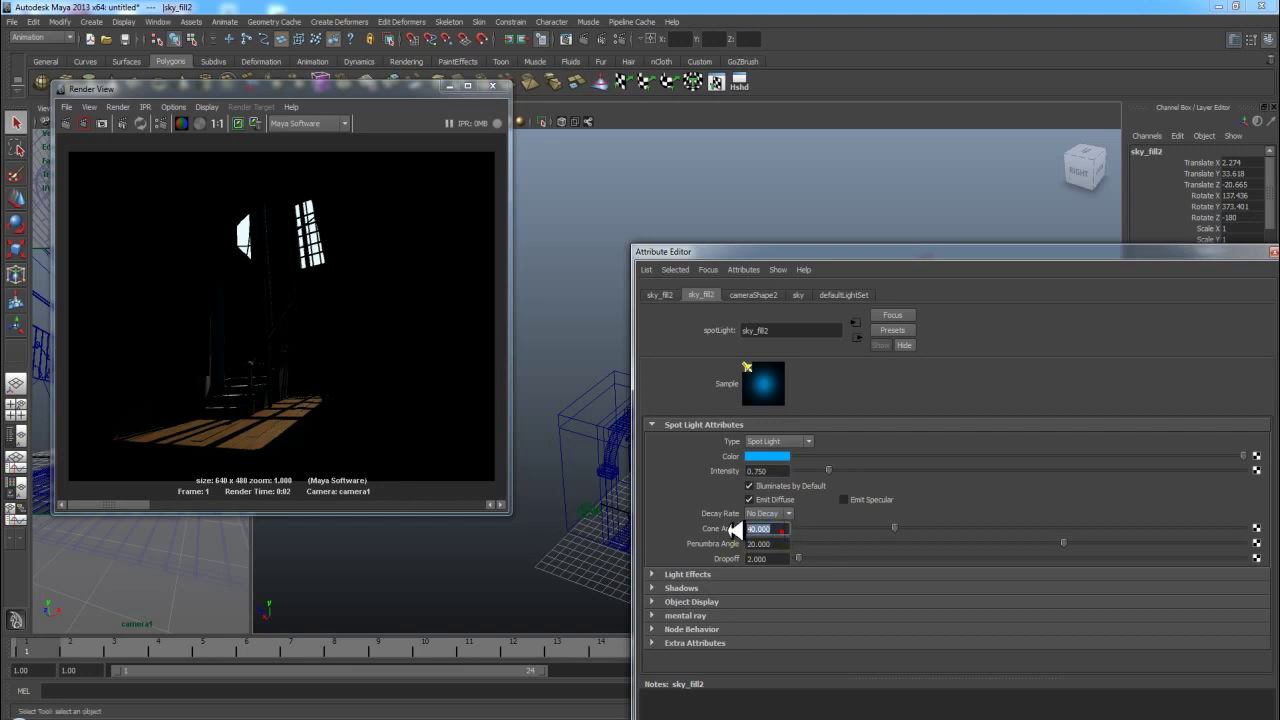
double_click(766, 544)
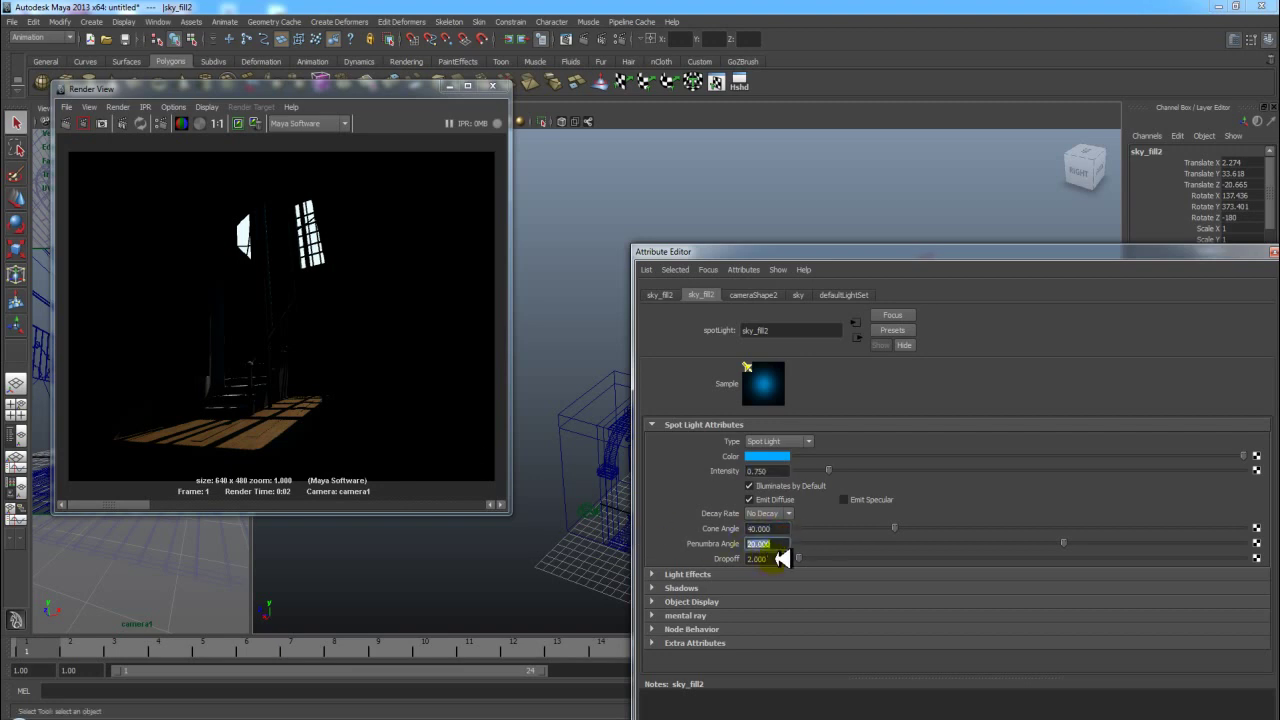
double_click(781, 558)
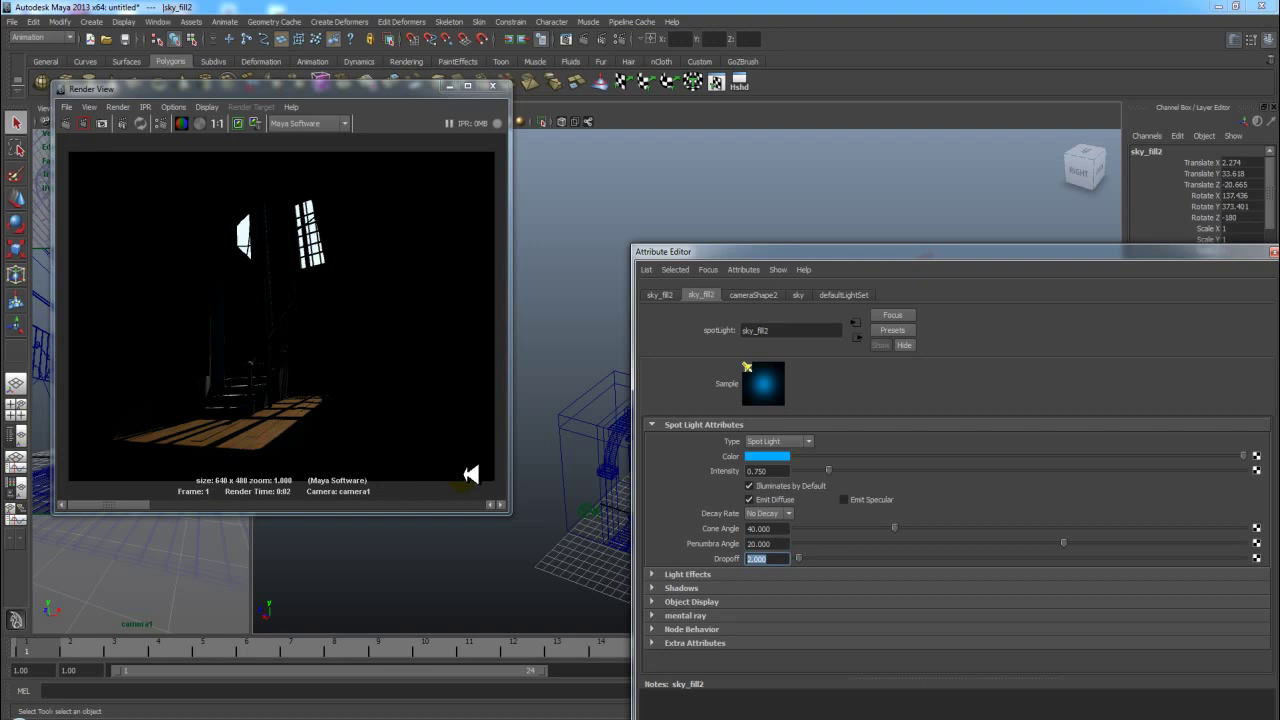
left_click_drag(1214, 251, 955, 315)
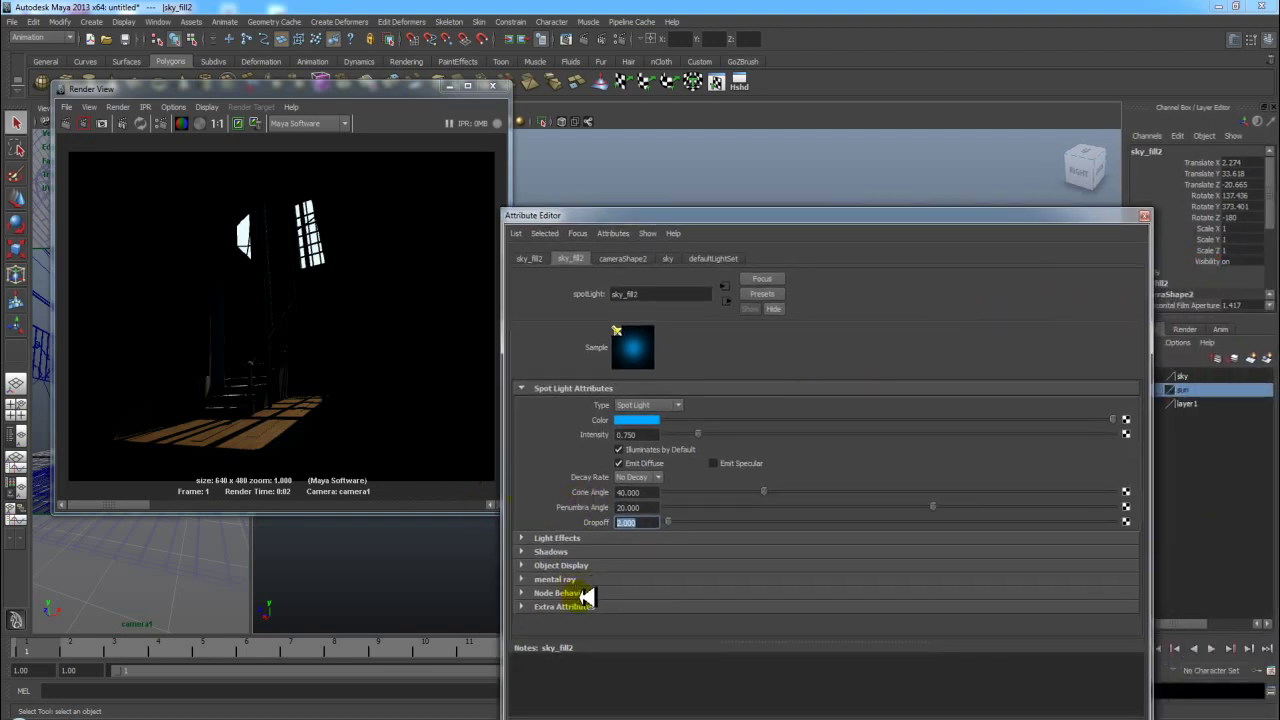
left_click(618, 520)
type("1.000")
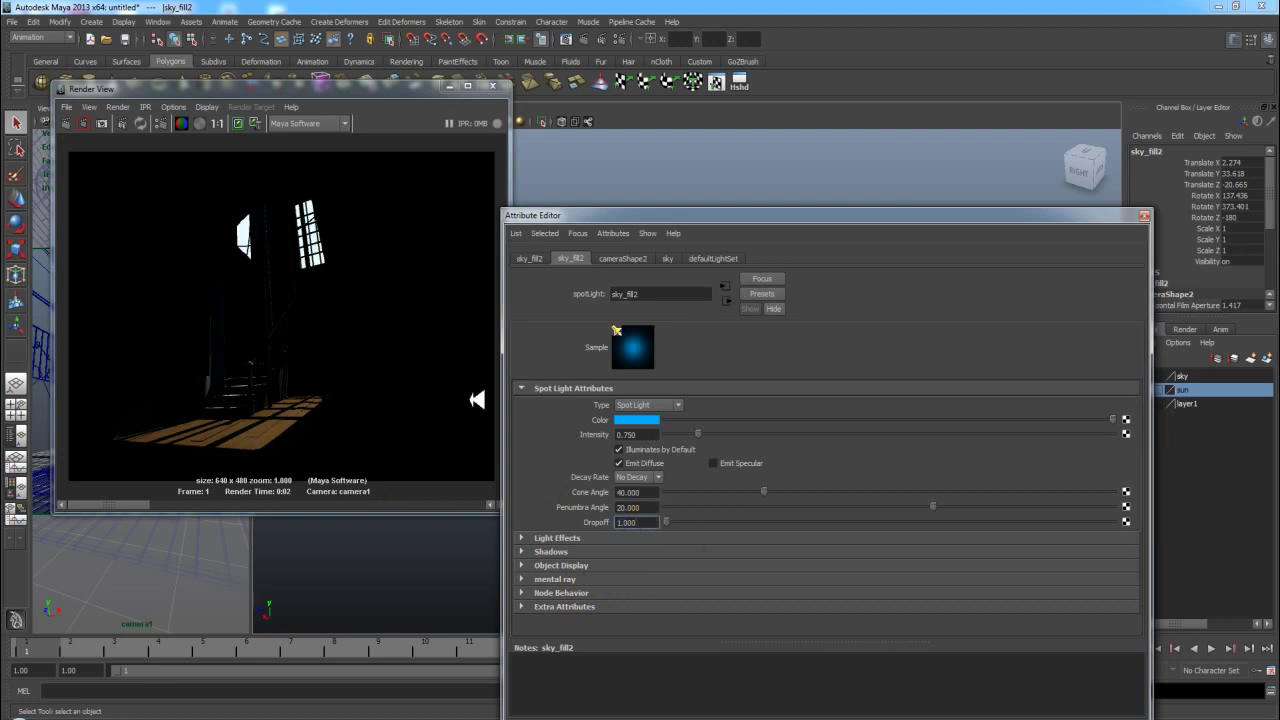
Re-render the stairwell, hide the sun layer, and render again
left_click(66, 124)
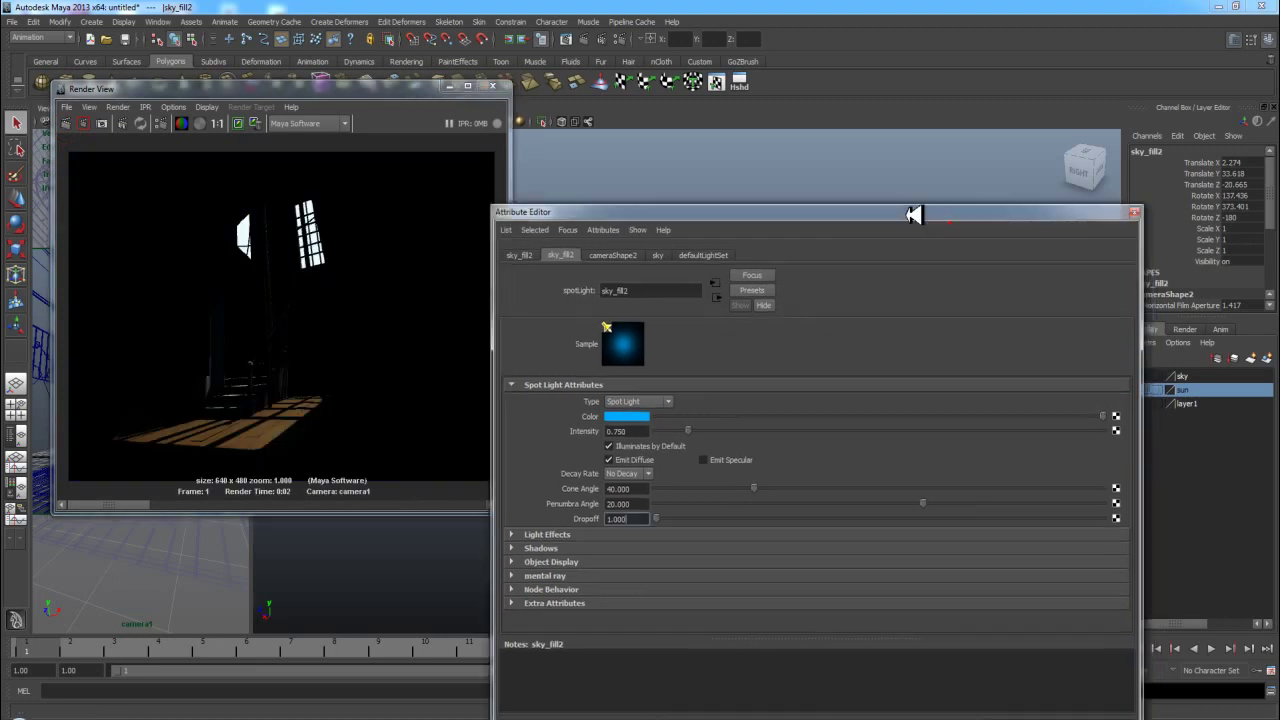
left_click_drag(909, 214, 716, 204)
left_click(1228, 377)
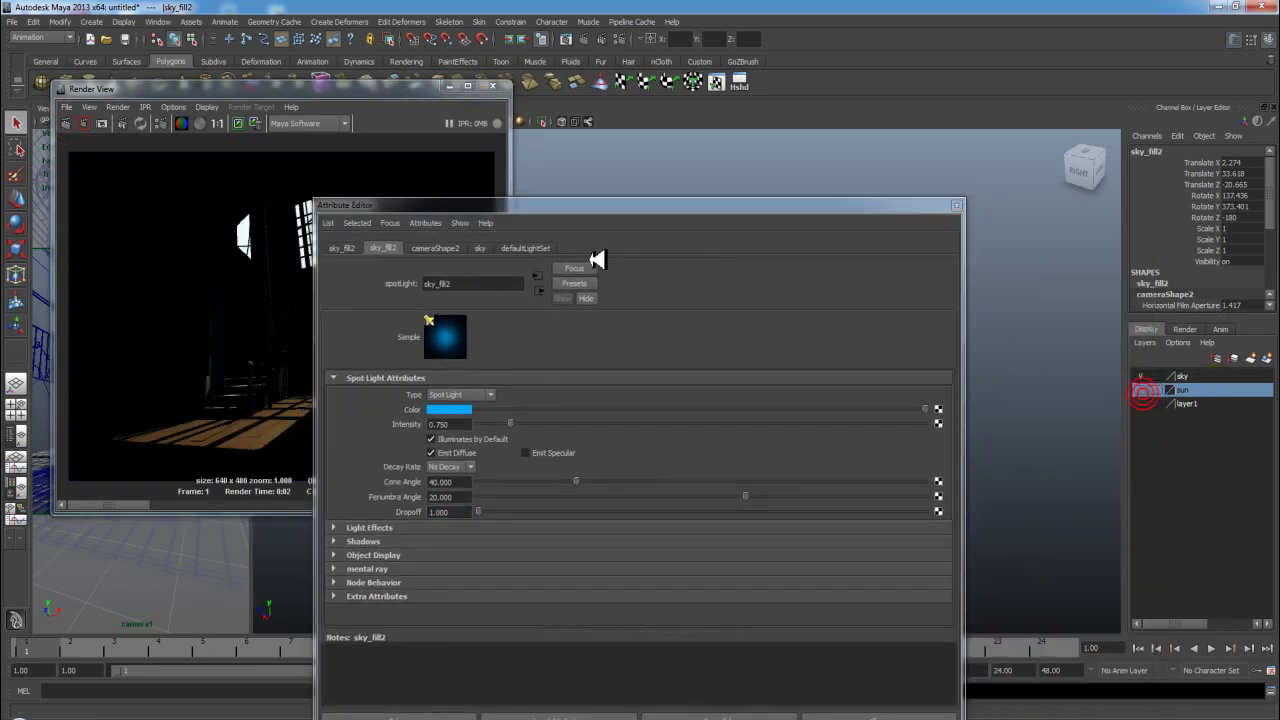
left_click(83, 124)
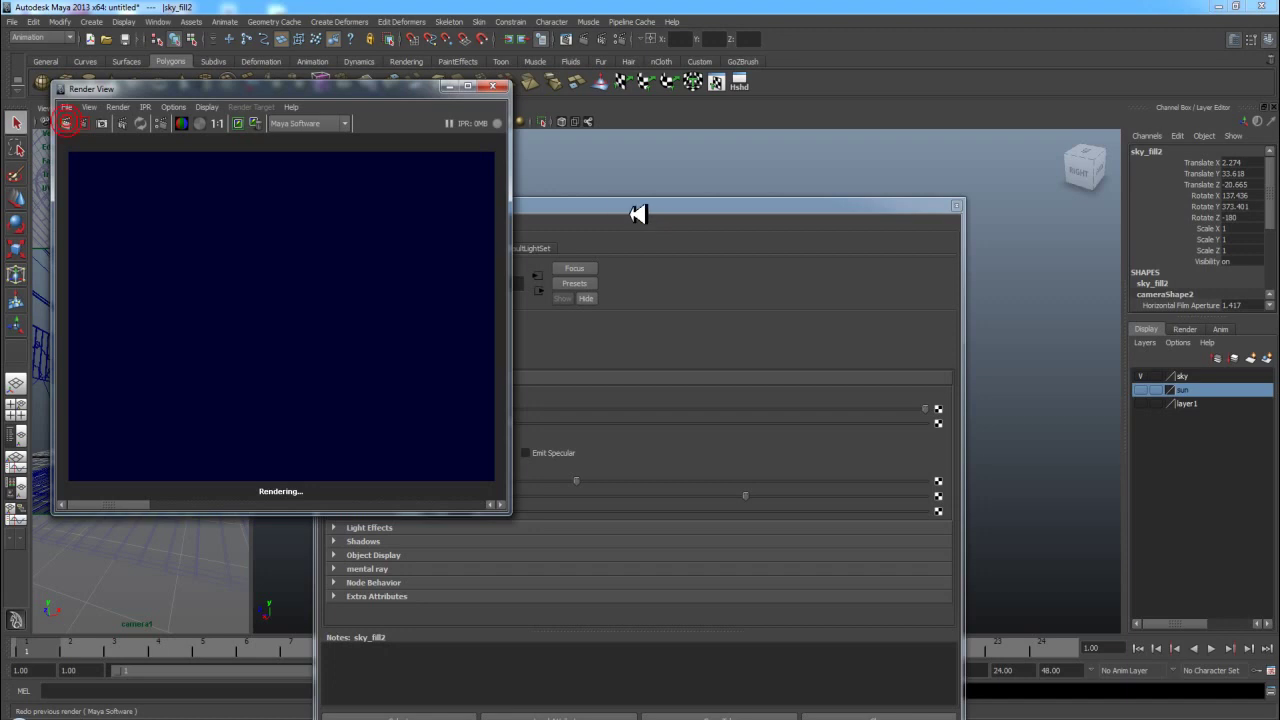
Set sky_fill2's Penumbra Angle to 10, re-render the stairwell, and close the Attribute Editor
left_click_drag(637, 209, 814, 140)
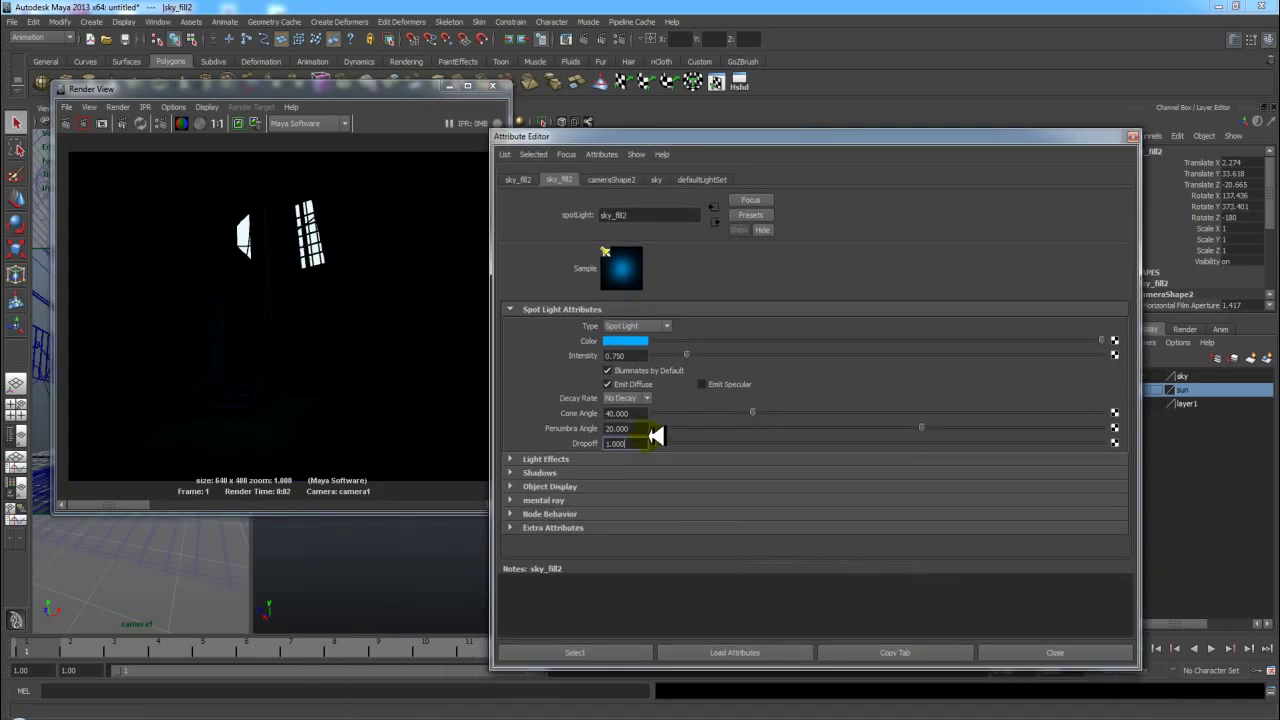
double_click(634, 428)
type("10.000")
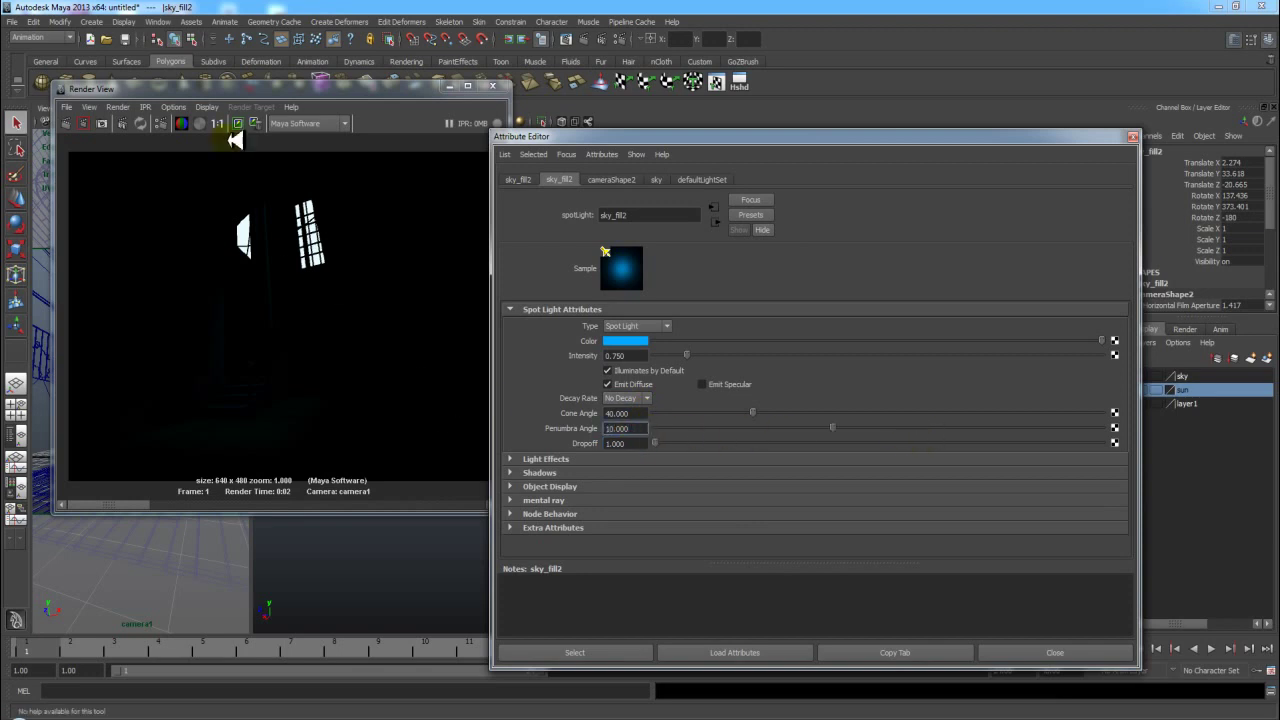
left_click(234, 140)
left_click(68, 123)
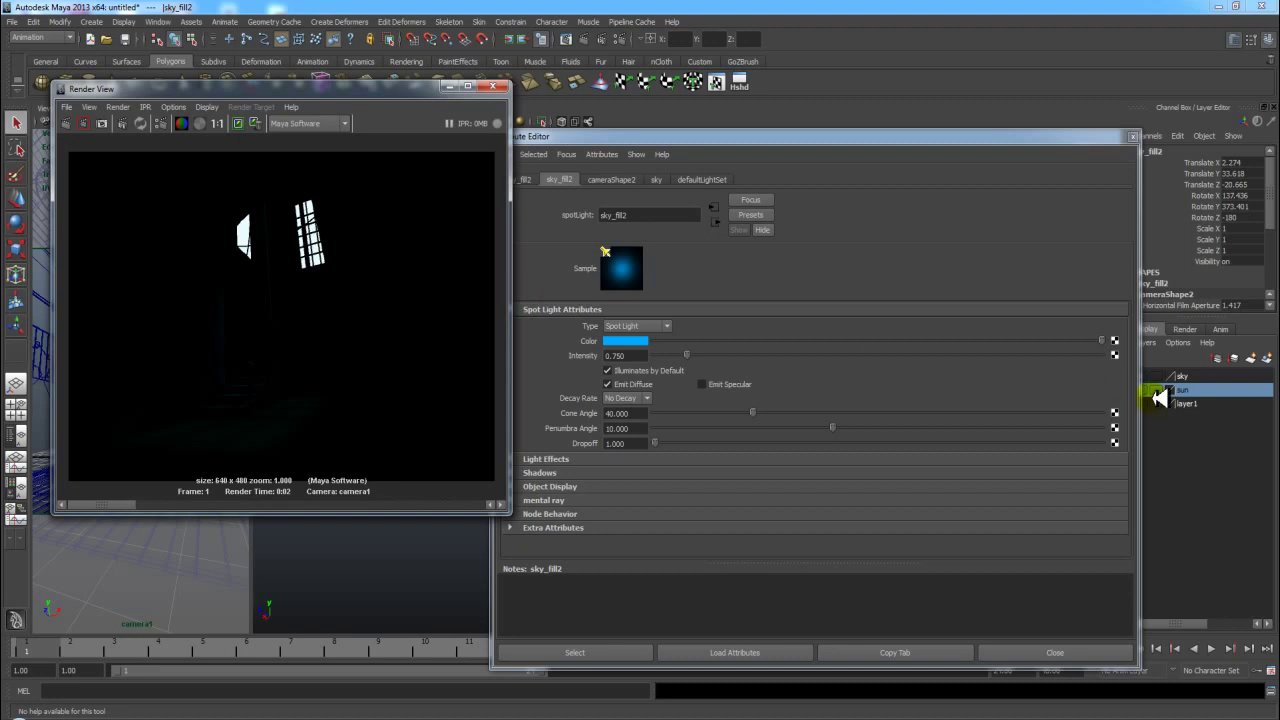
left_click(1133, 135)
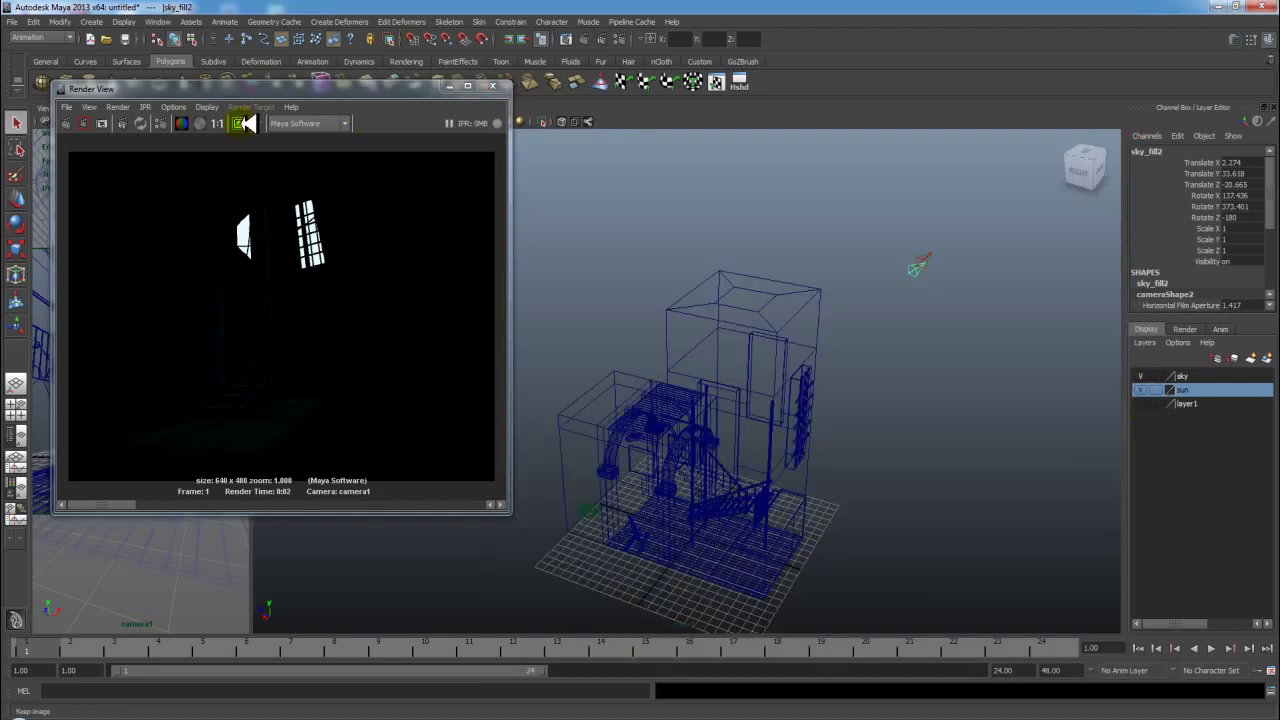
Re-render the frame and inspect the key_sun_ light's intensity
left_click(72, 123)
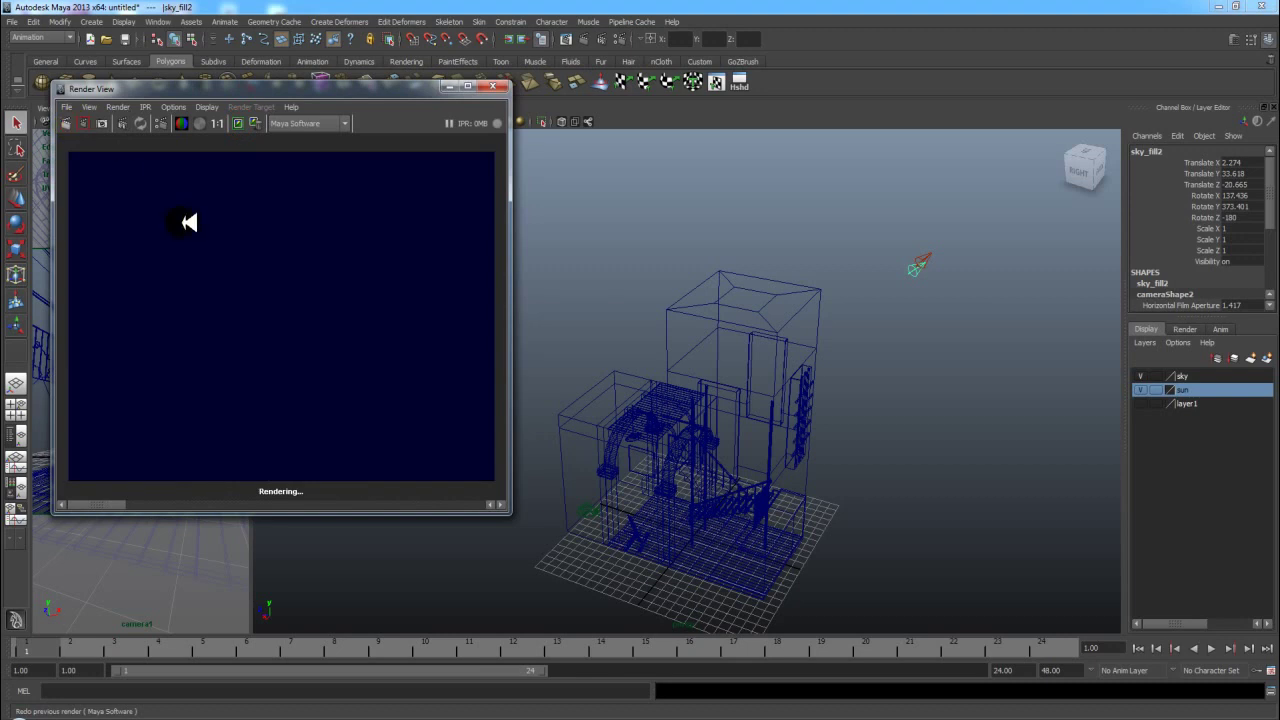
left_click(930, 257)
key("ctrl+a")
double_click(614, 356)
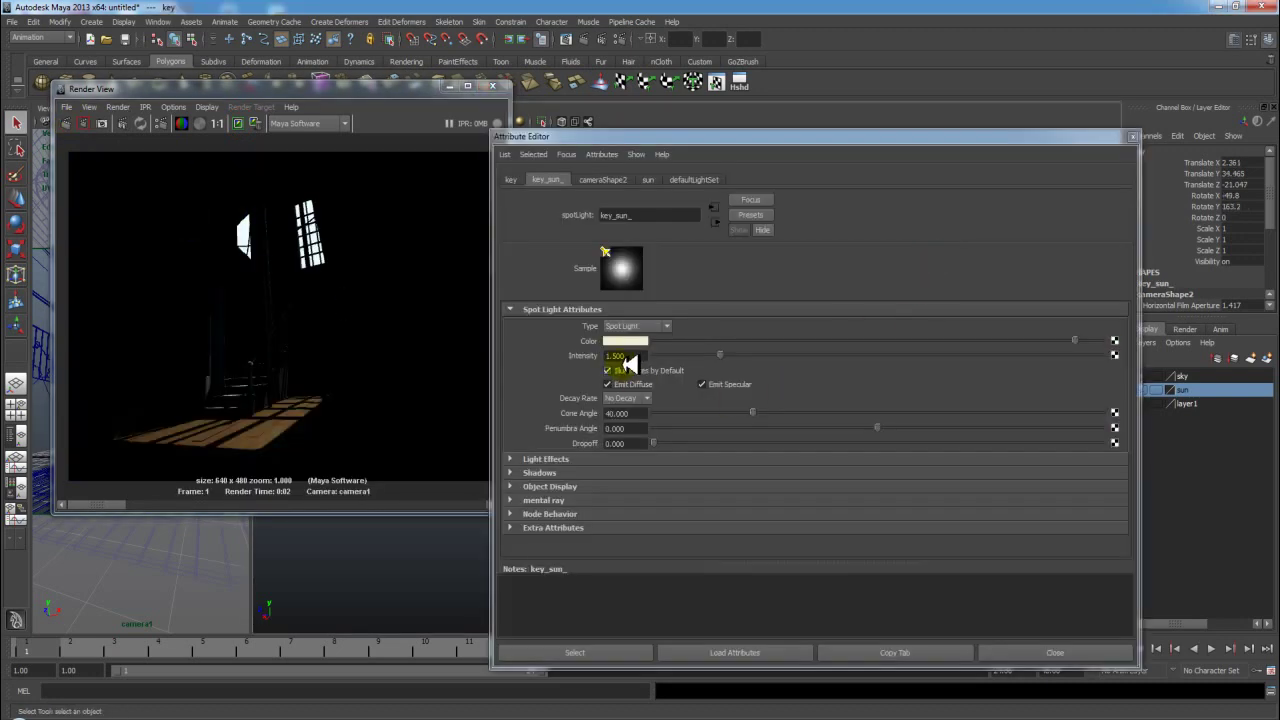
left_click(1132, 136)
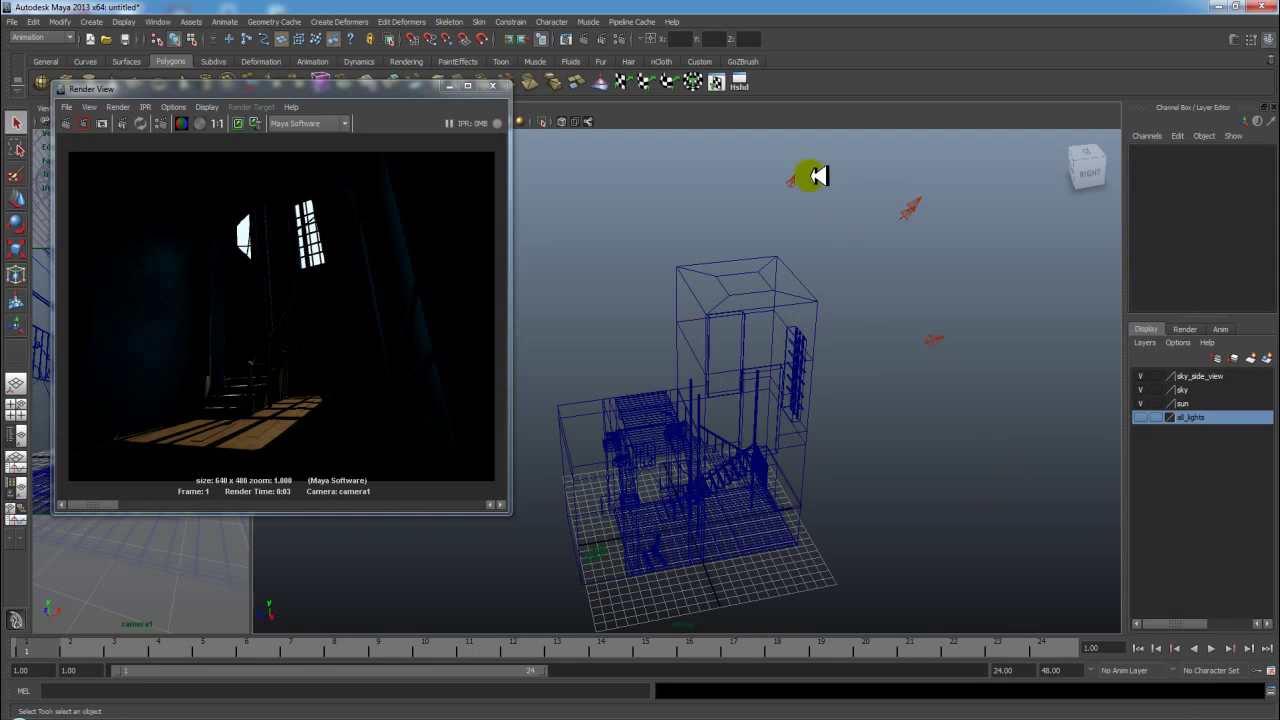
Check the blue sky_fill light's intensity 0.5 and dropoff 2, then close its attributes
key("ctrl+a")
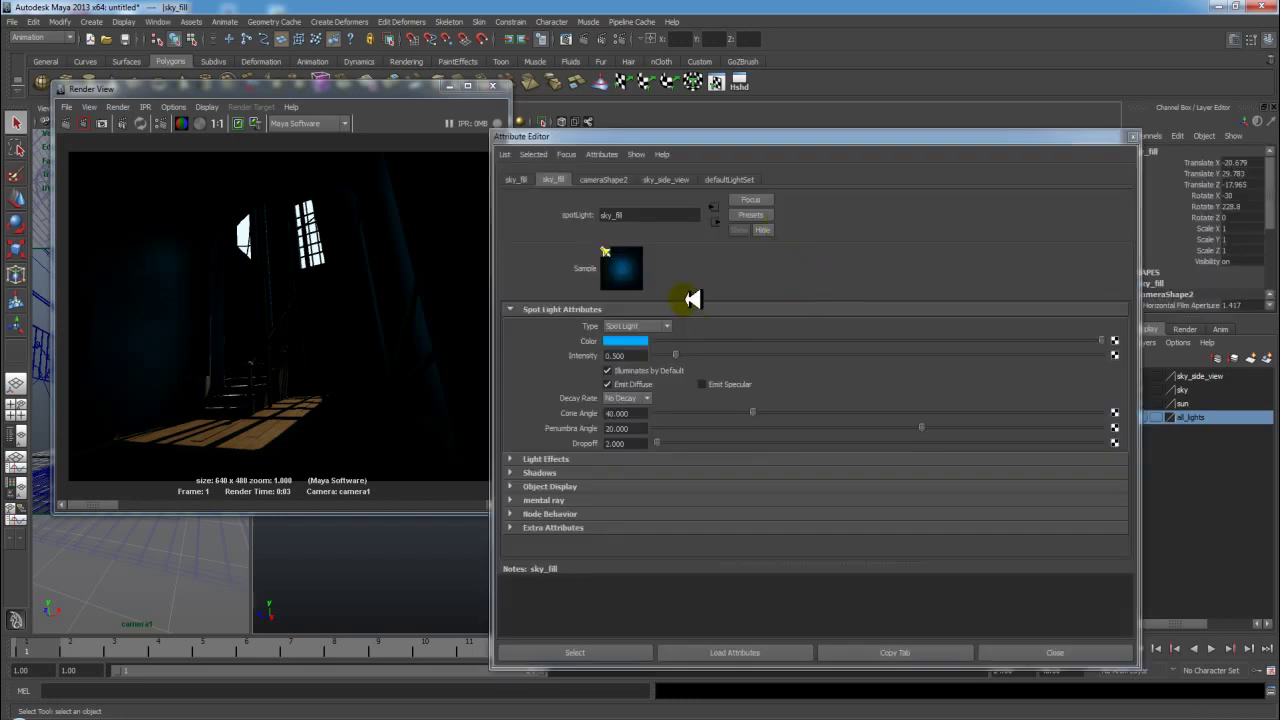
double_click(614, 356)
left_click_drag(722, 136, 837, 66)
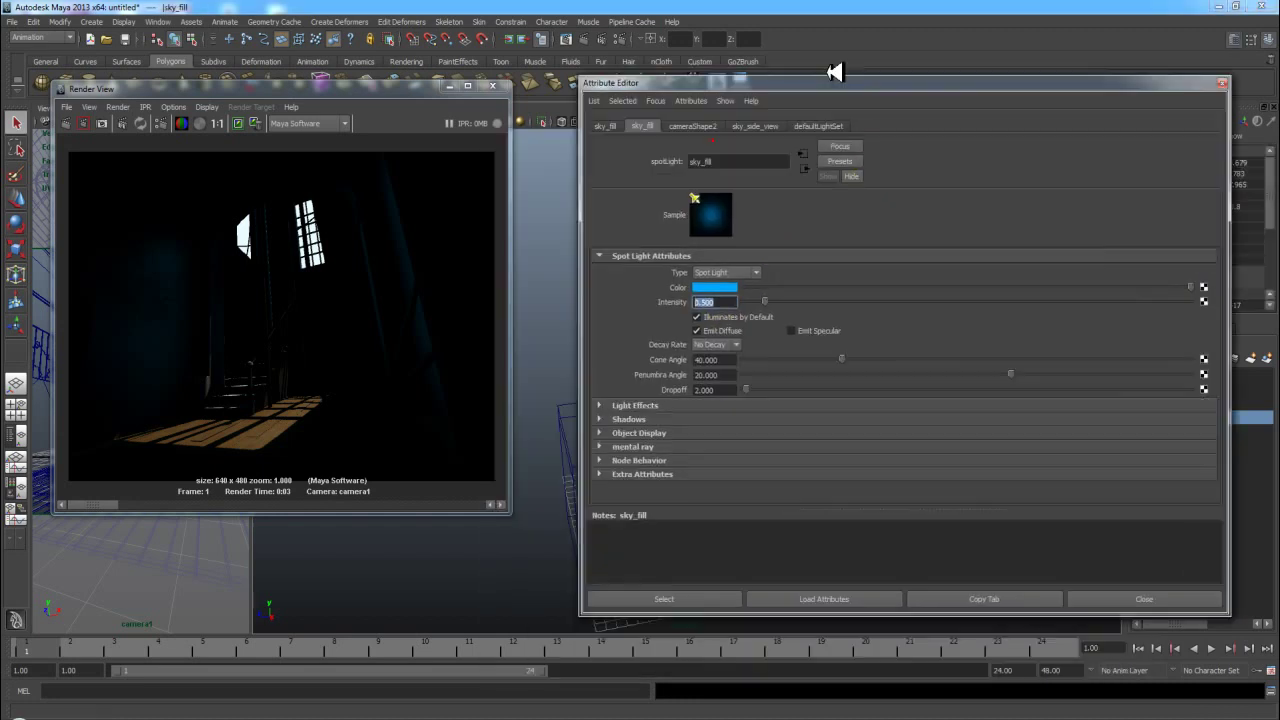
left_click(755, 374)
double_click(755, 374)
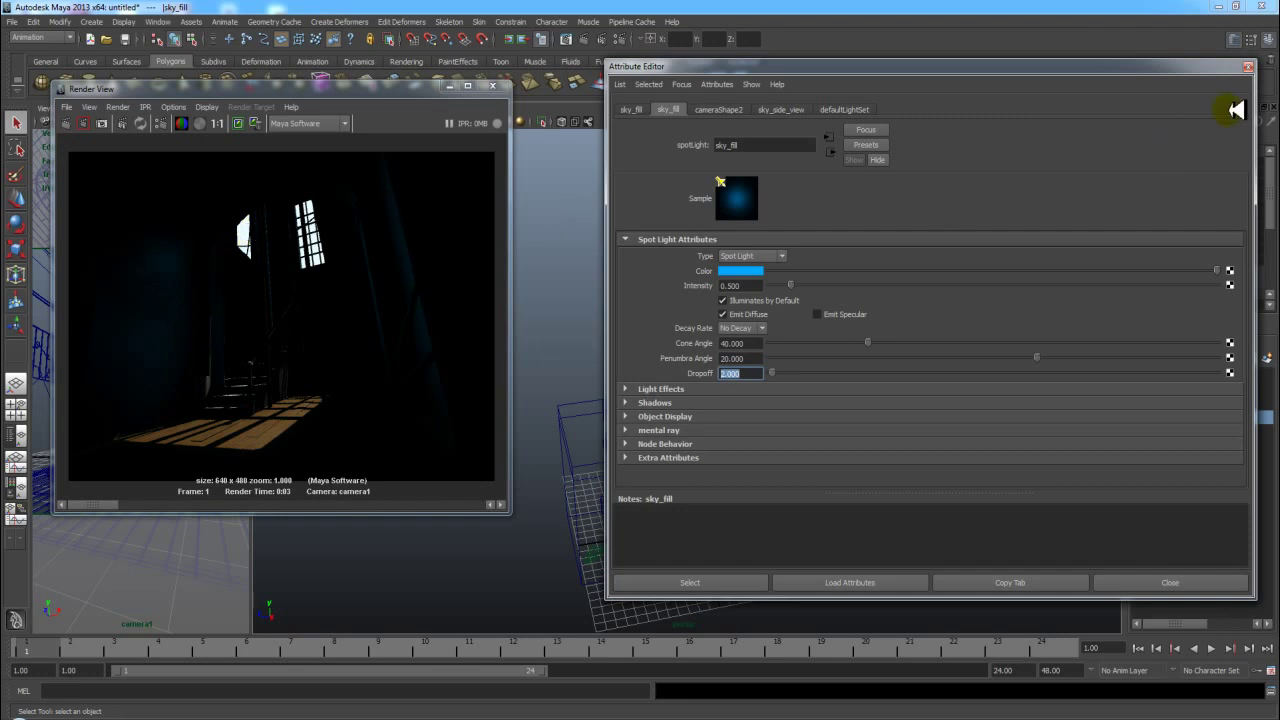
left_click(1250, 68)
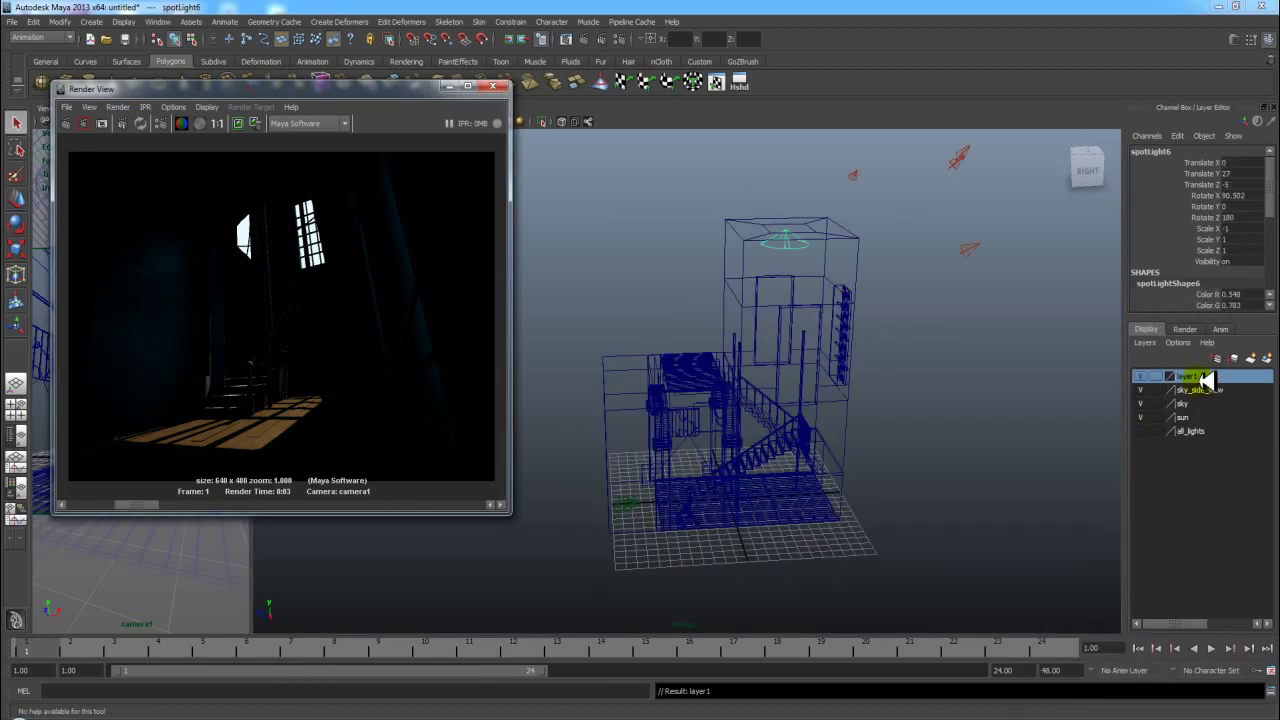
Rename layer1 to top_sky_light, re-render with pale-blue spotLight6, and minimize Render View
double_click(1205, 377)
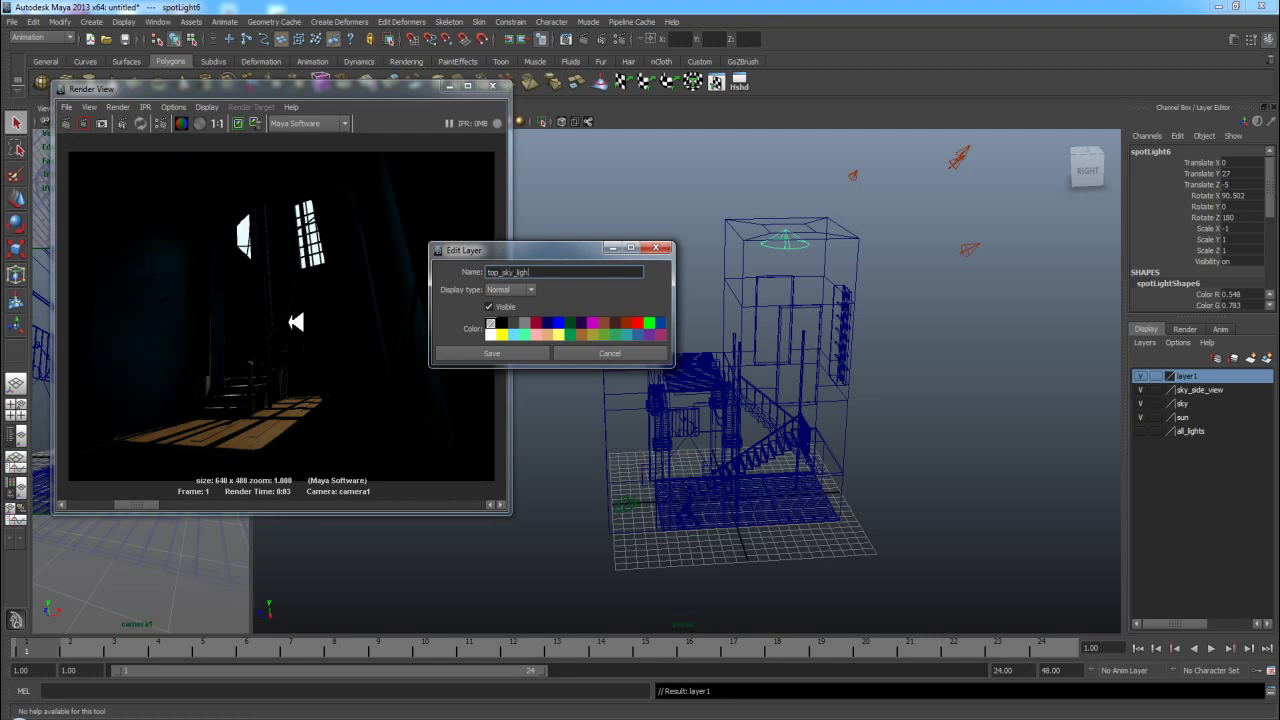
left_click(476, 352)
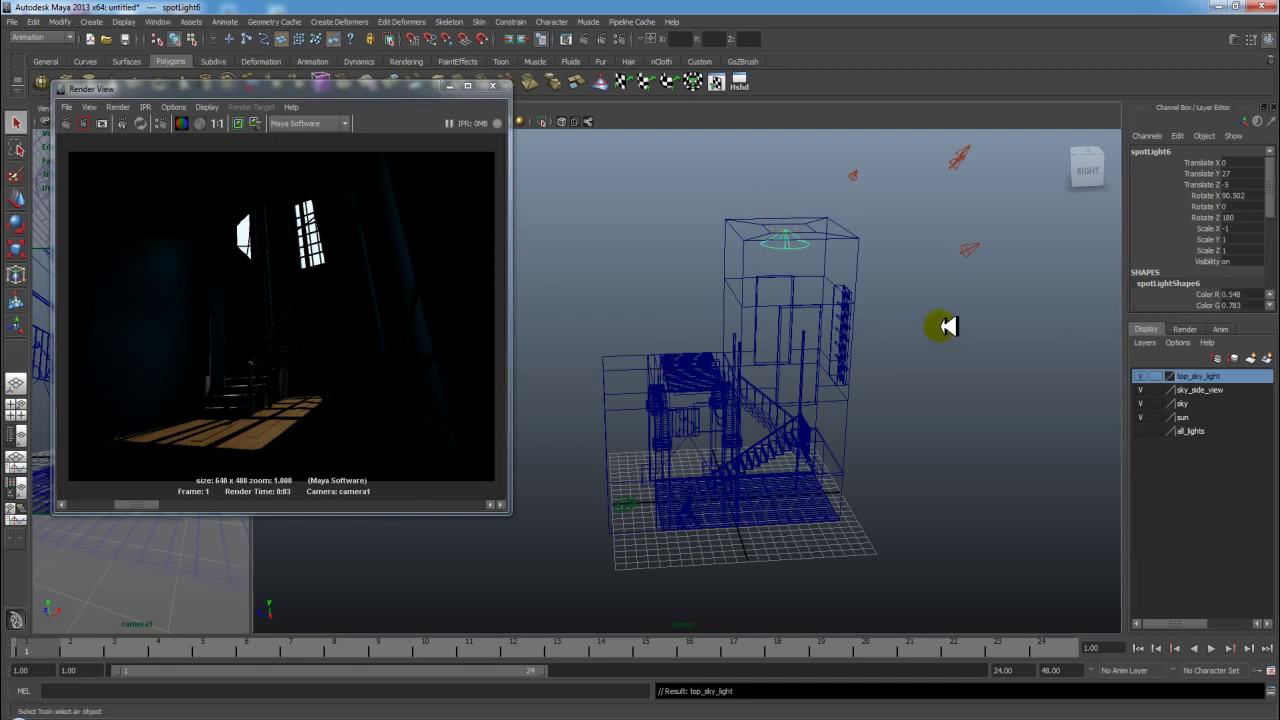
key("ctrl+a")
left_click(750, 286)
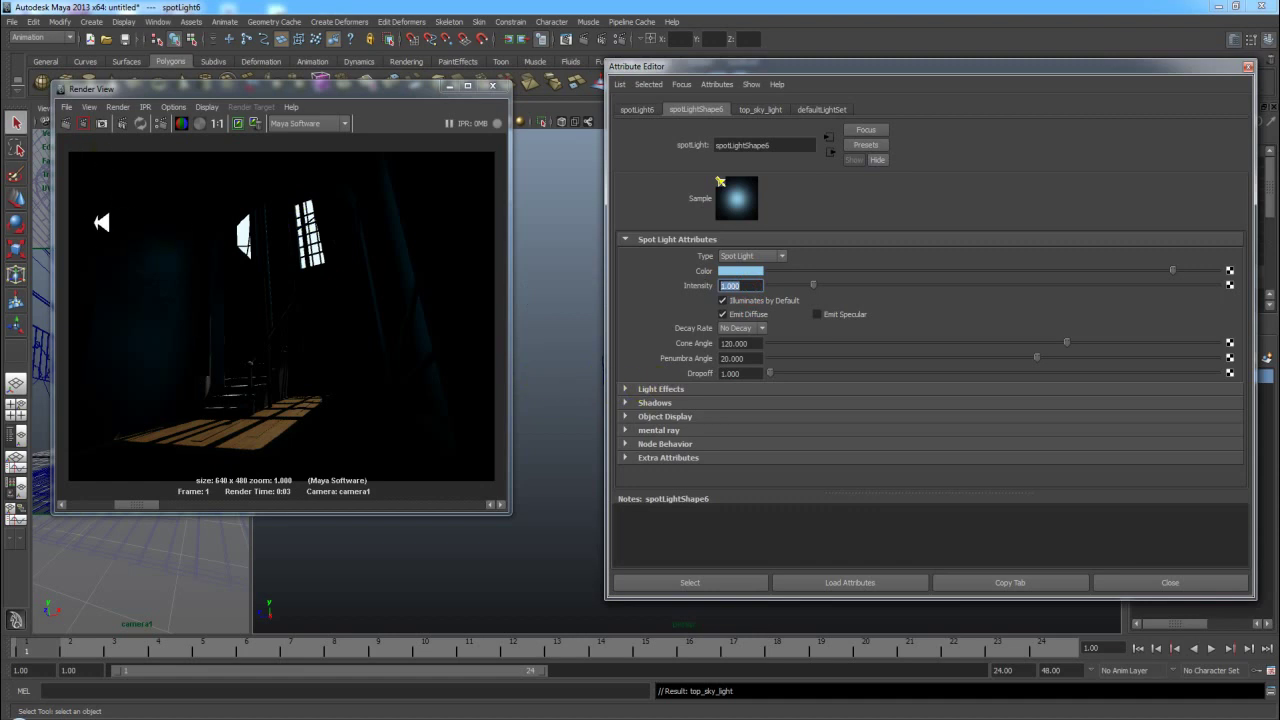
left_click(66, 123)
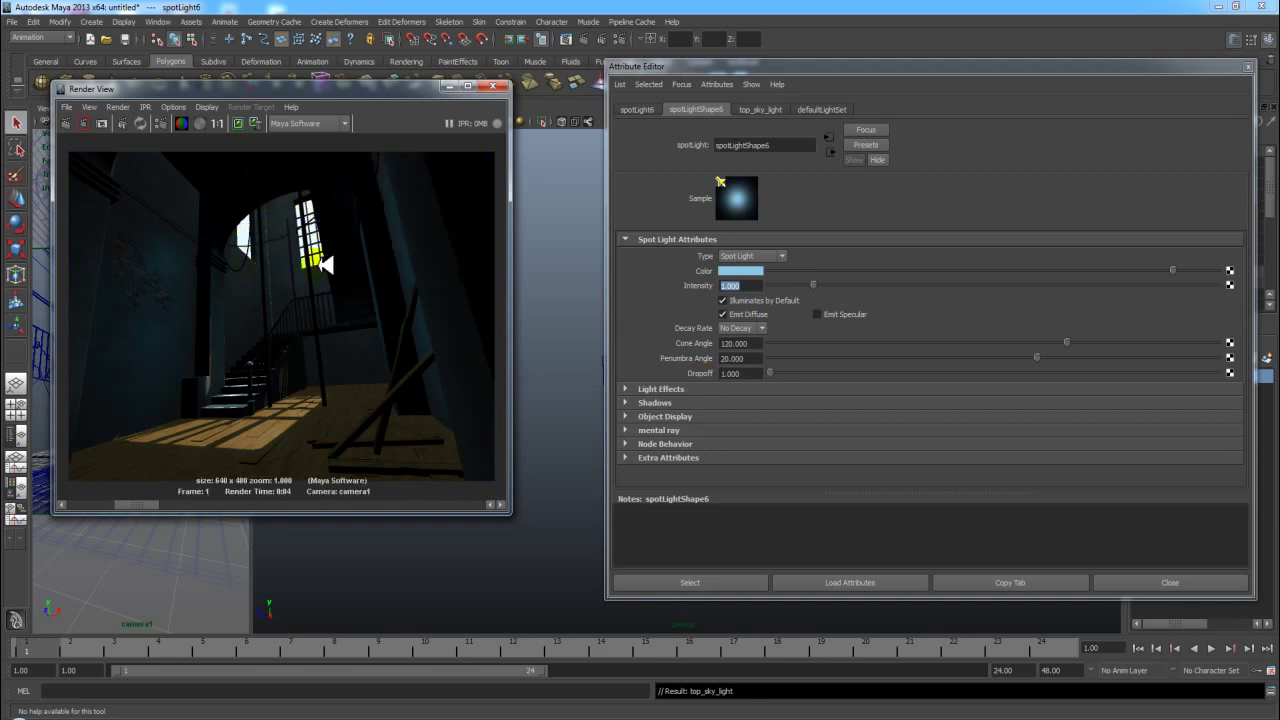
mouse_move(129, 508)
left_mouse_down()
mouse_move(172, 502)
mouse_move(100, 506)
left_mouse_up()
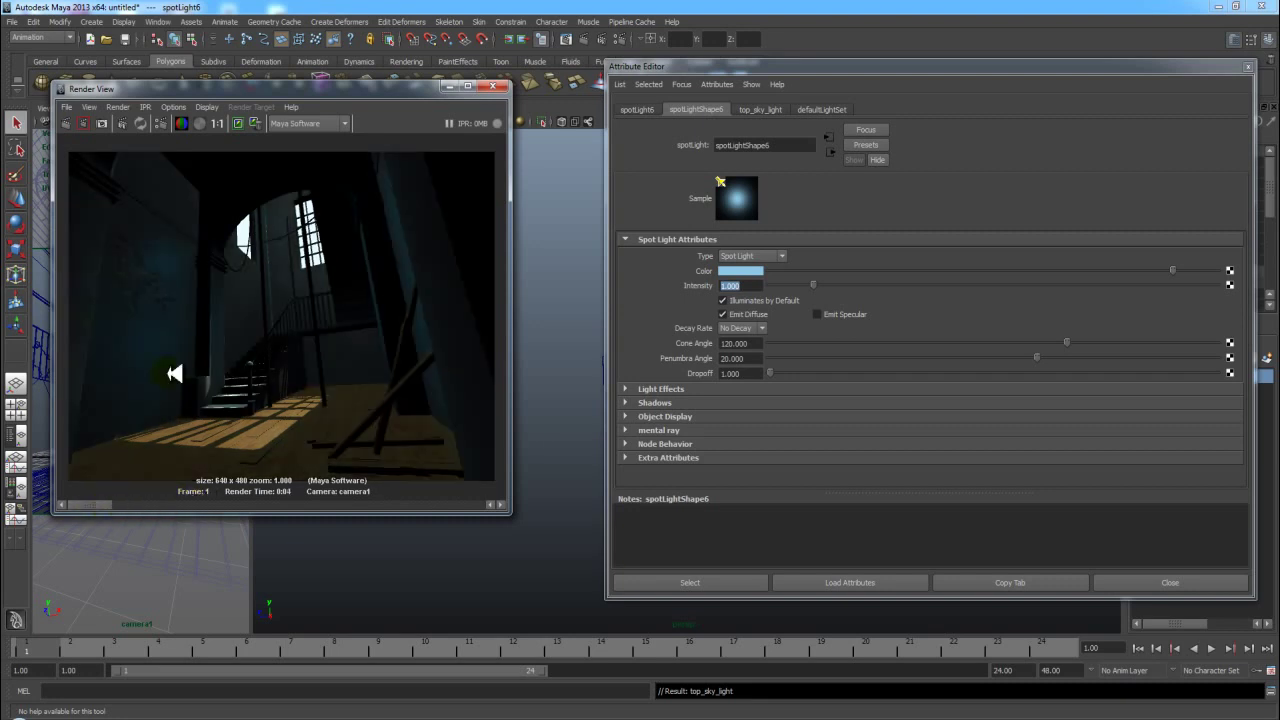
left_click(1248, 67)
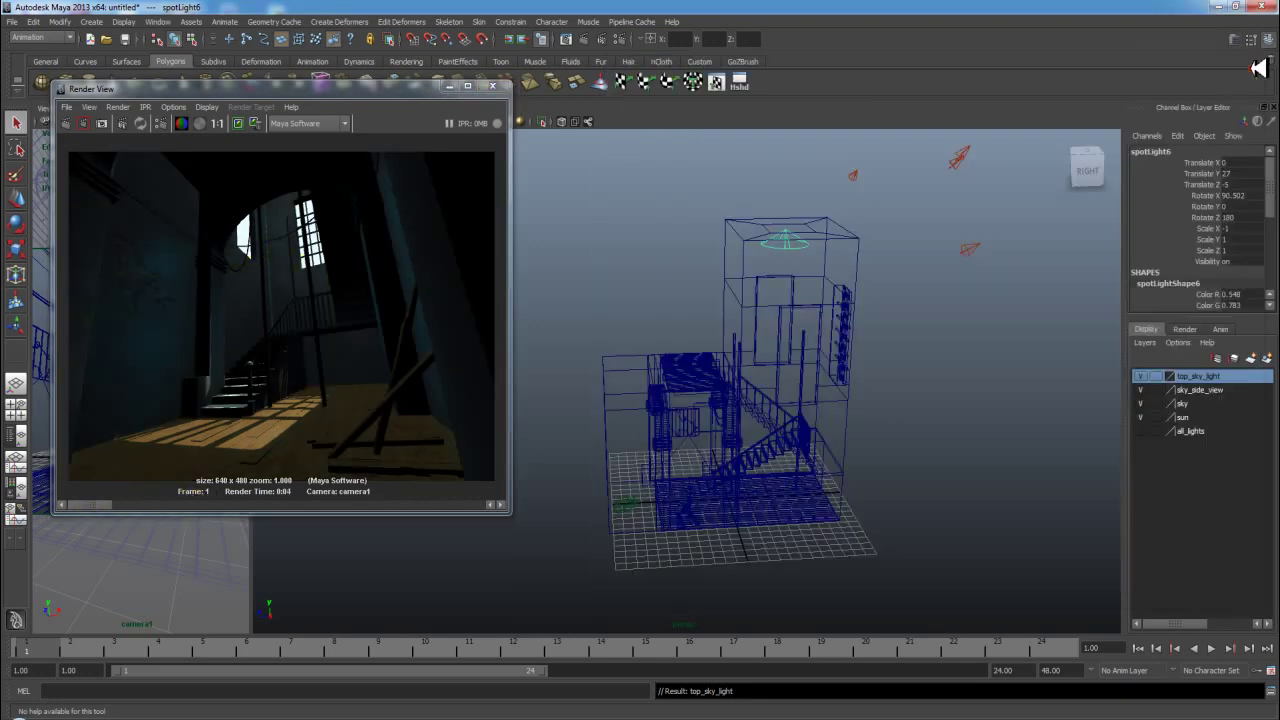
left_click(451, 87)
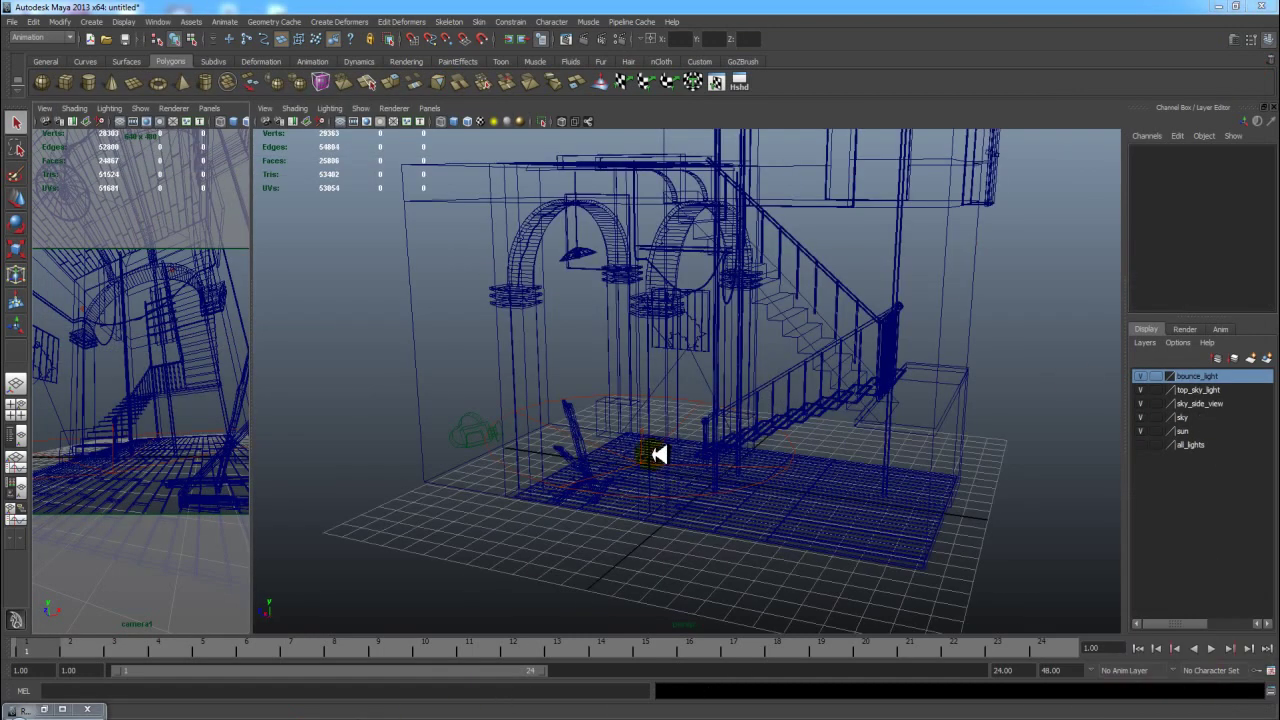
Review the bounce light's 0.5 intensity and depth-map shadows, then re-render the stairwell
key("ctrl+a")
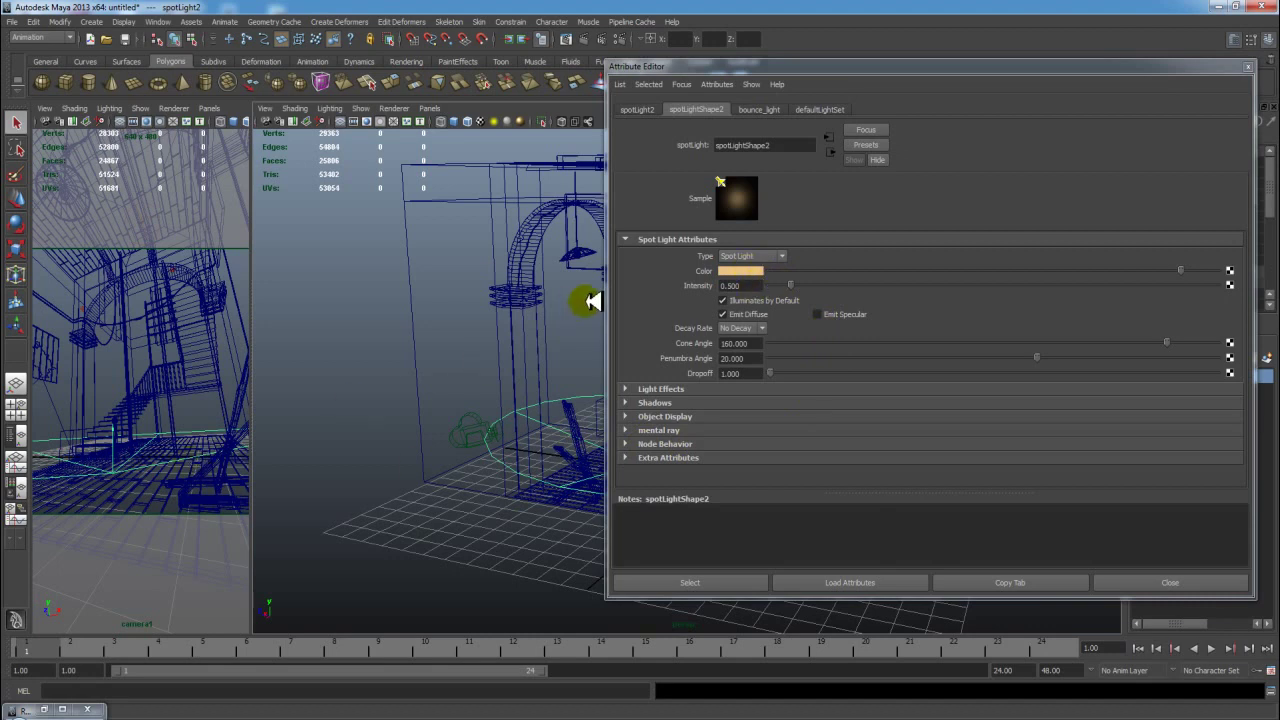
left_click(588, 41)
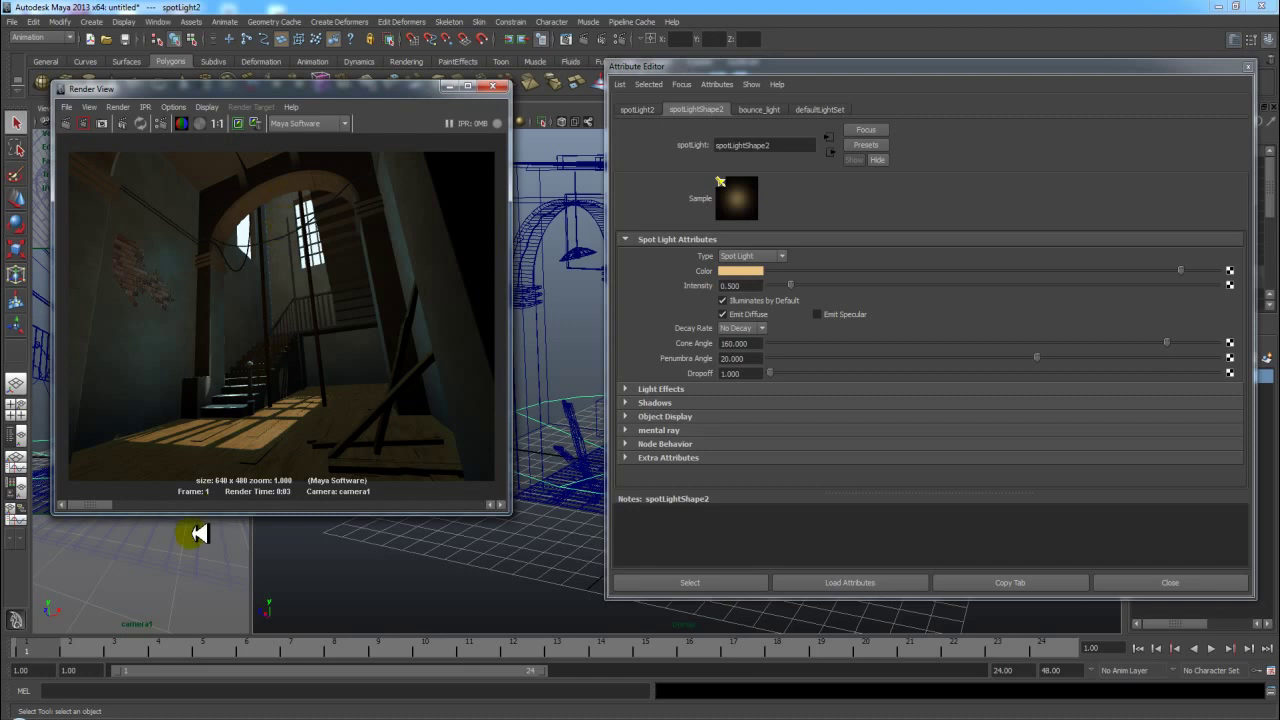
left_click_drag(95, 503, 142, 500)
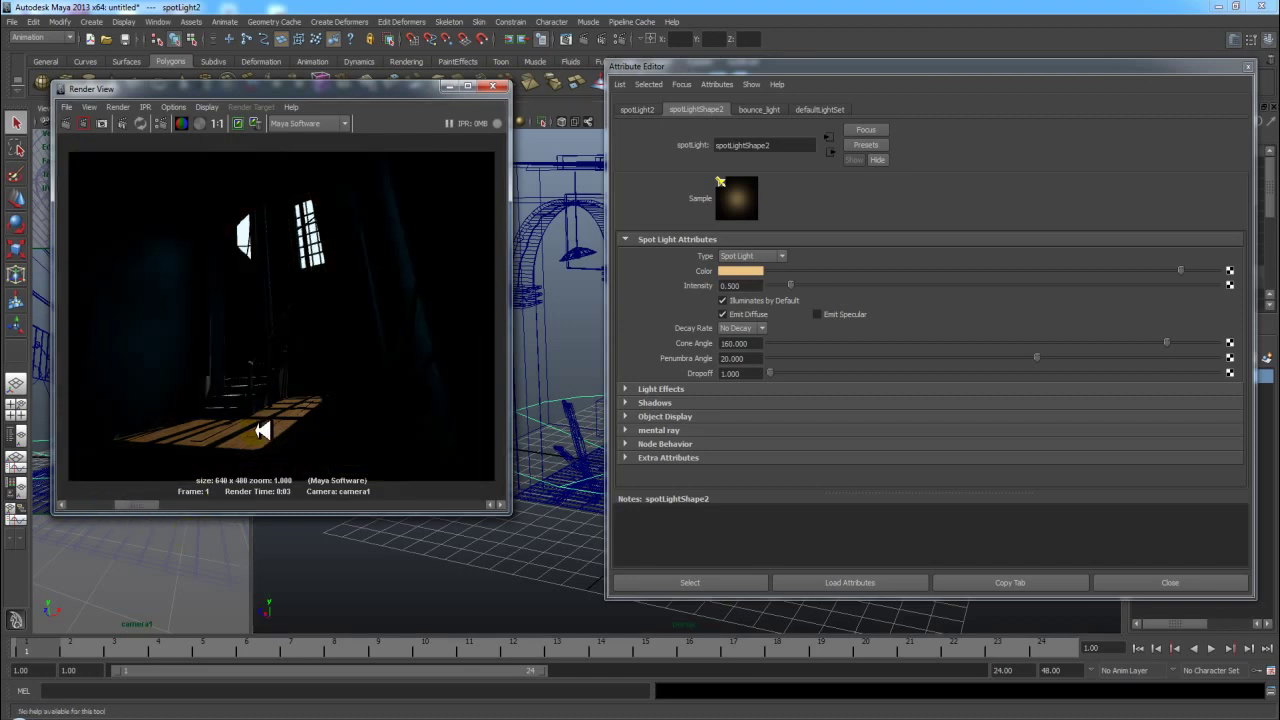
left_click(740, 285)
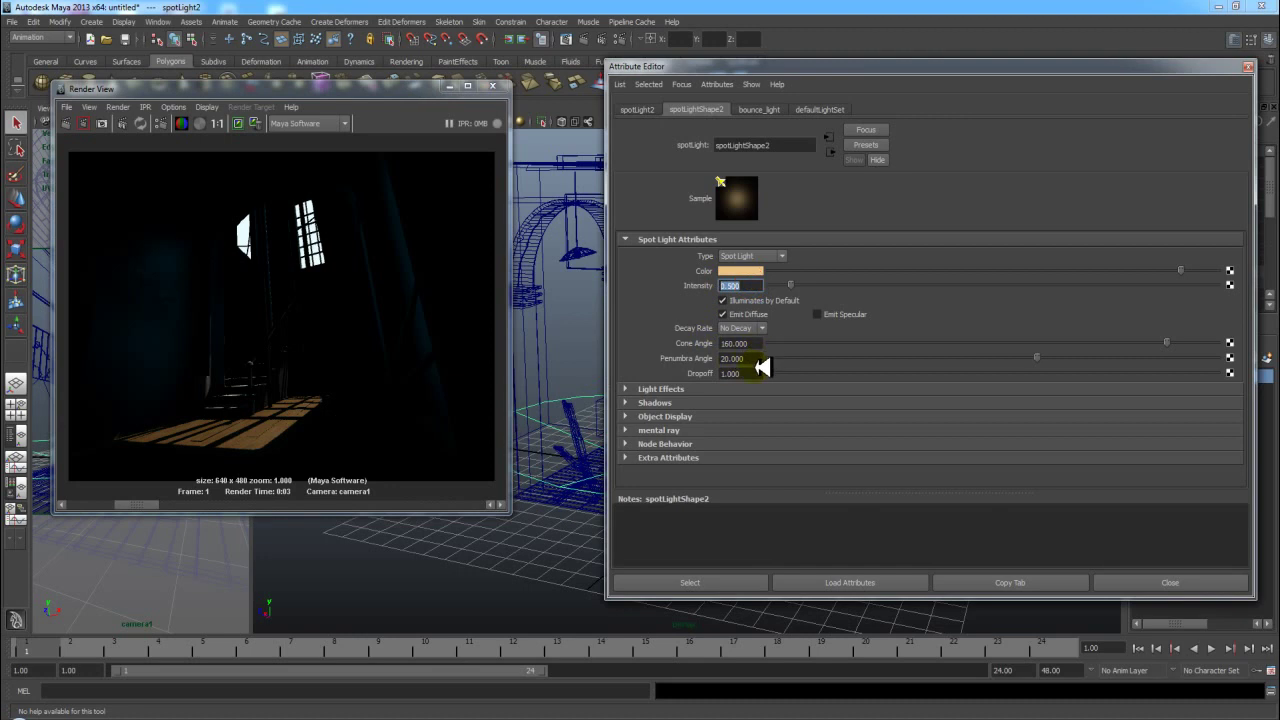
left_click(686, 402)
scroll(689, 402, "down", 2)
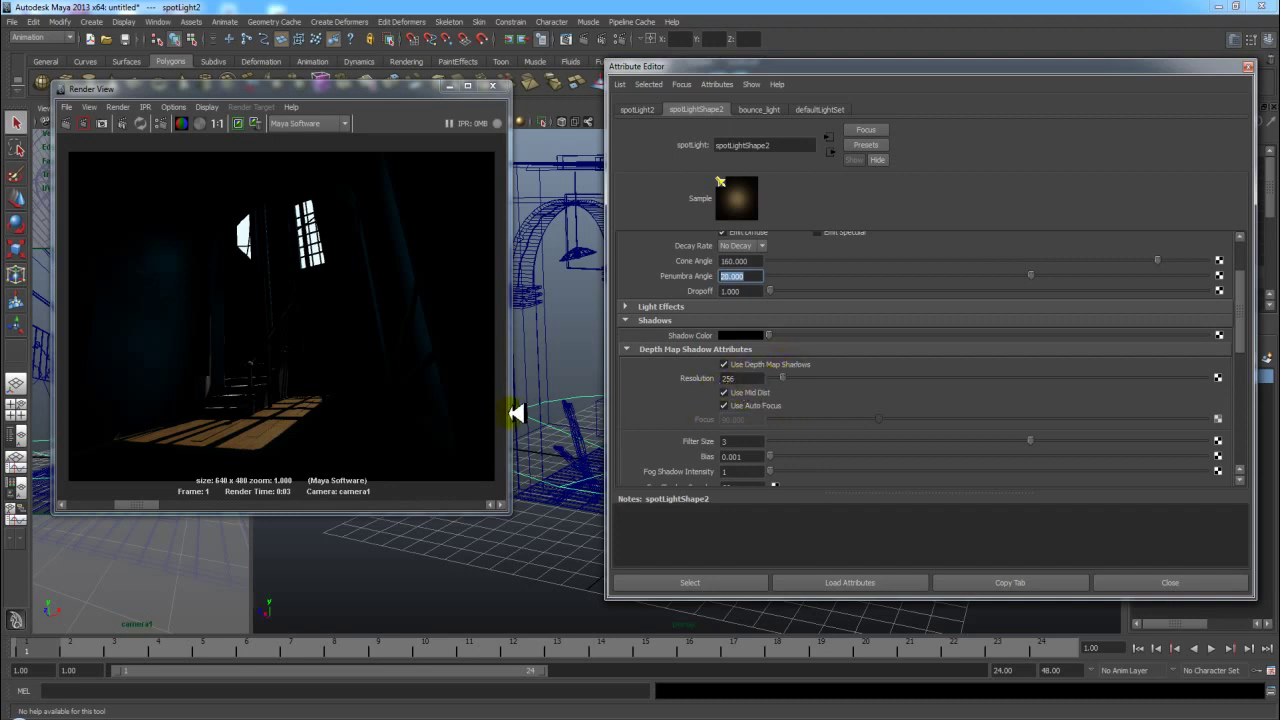
left_click(1247, 66)
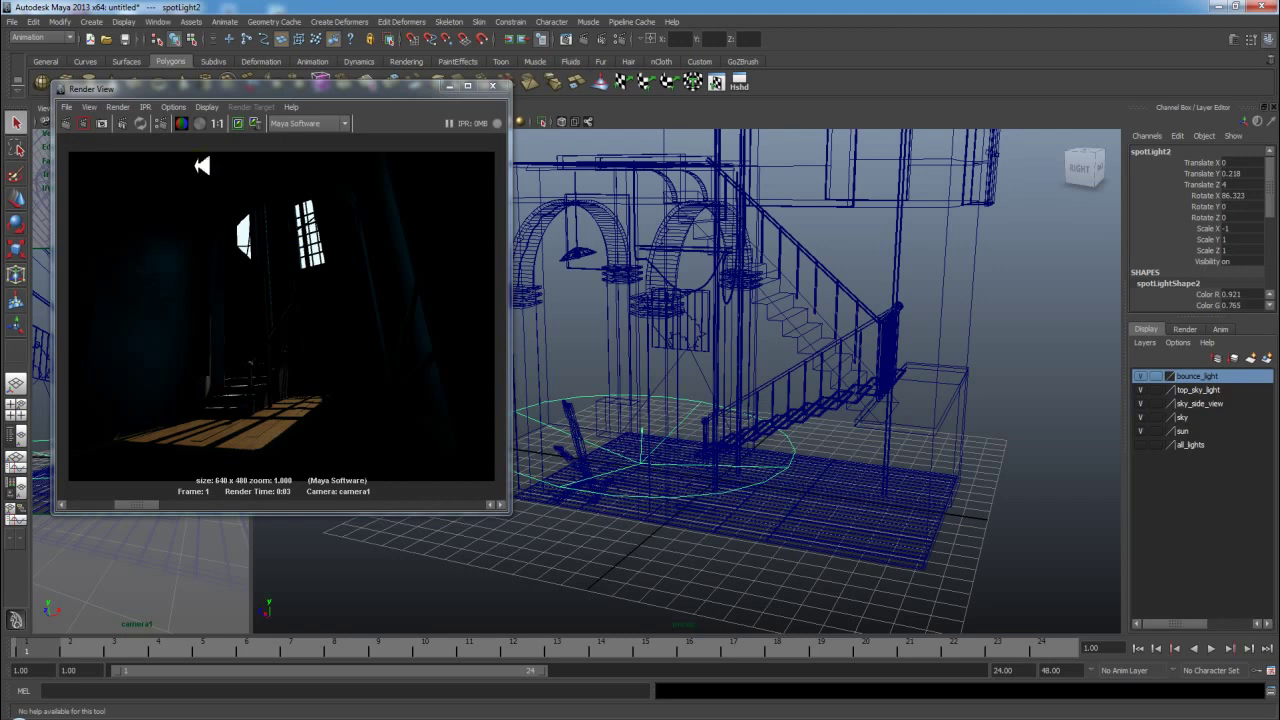
left_click(66, 124)
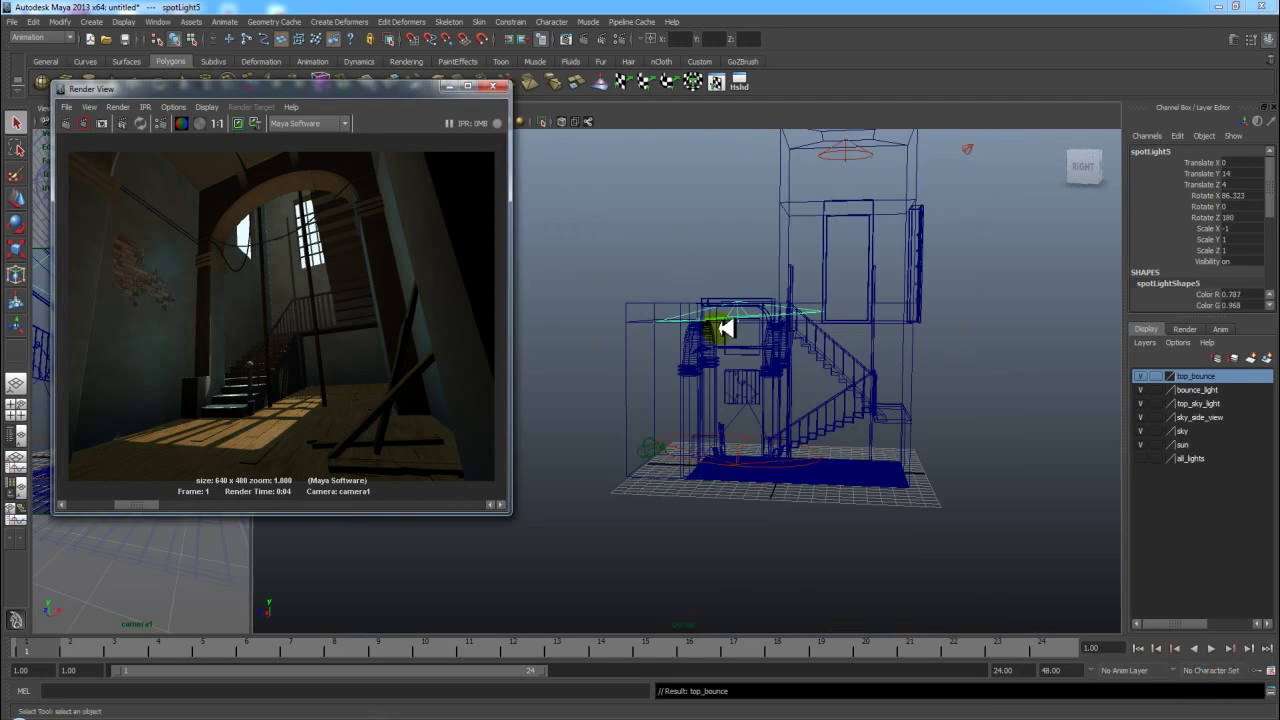
Check top_bounce's intensity 0.5 and 160° cone angle, then re-render the stairwell
right_click_drag(726, 328, 772, 346, "alt")
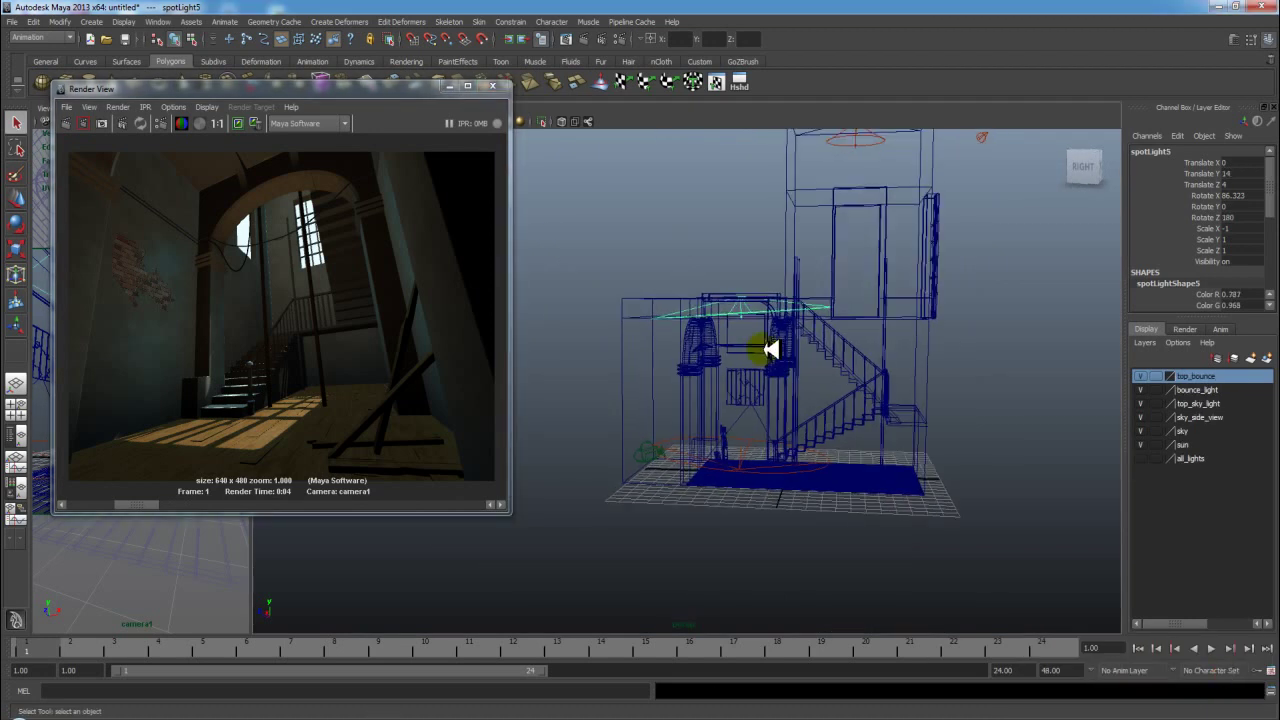
key("ctrl+a")
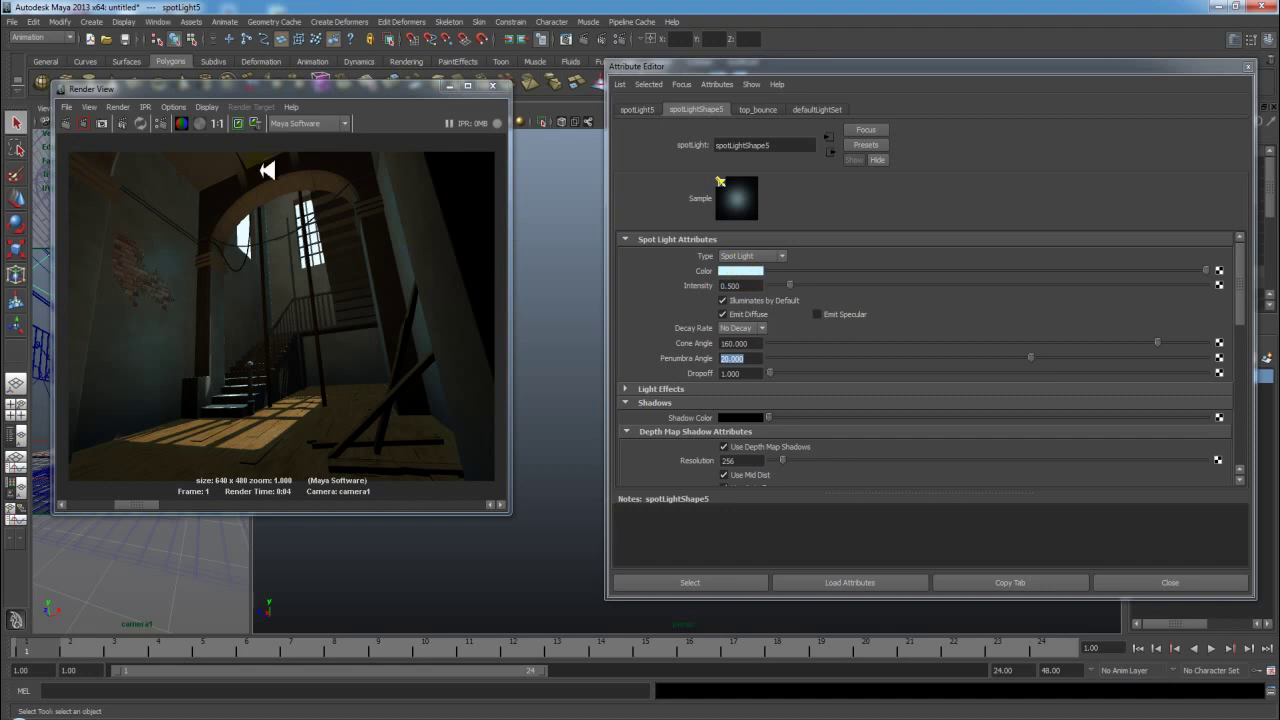
left_click(740, 285)
left_click_drag(760, 344, 648, 360)
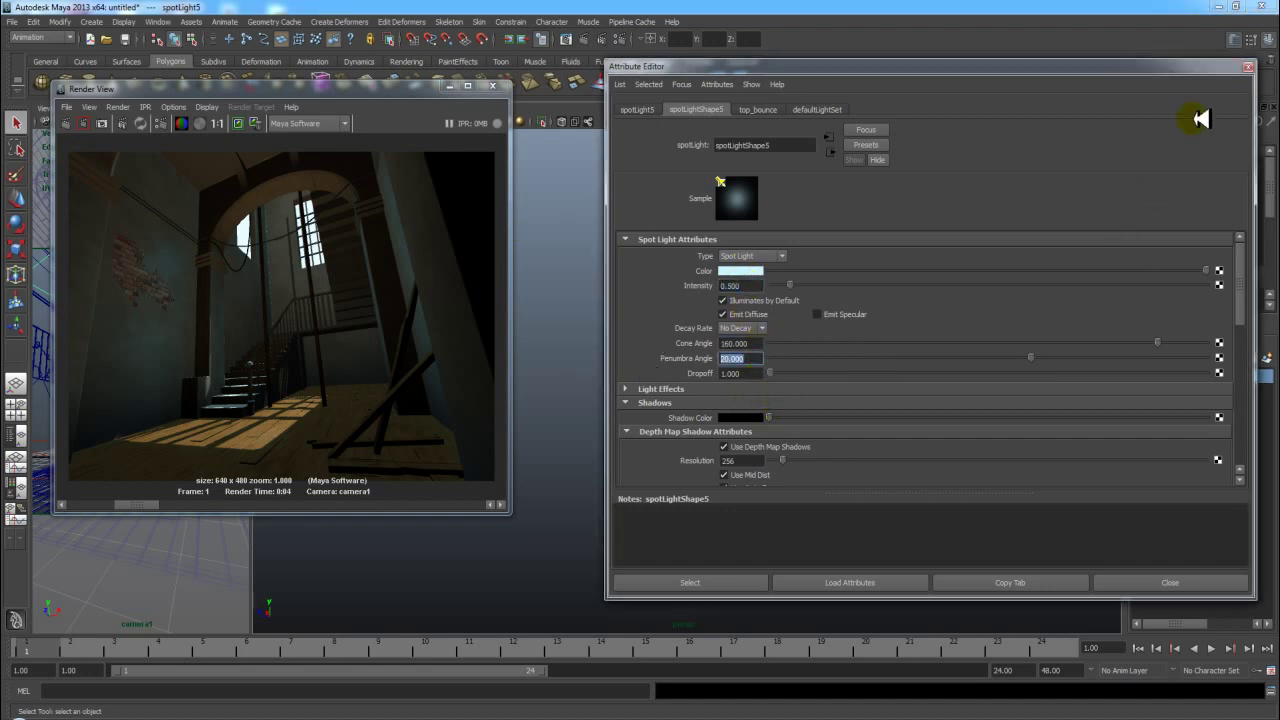
left_click(1249, 67)
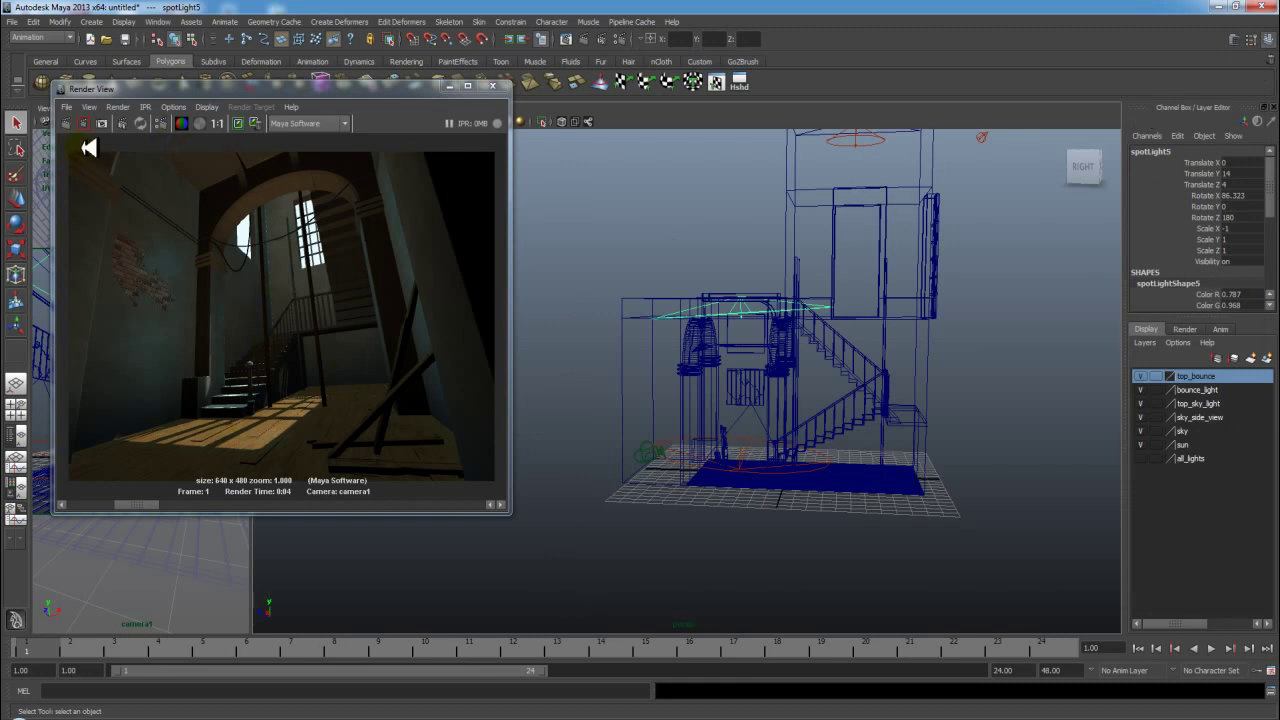
left_click(70, 126)
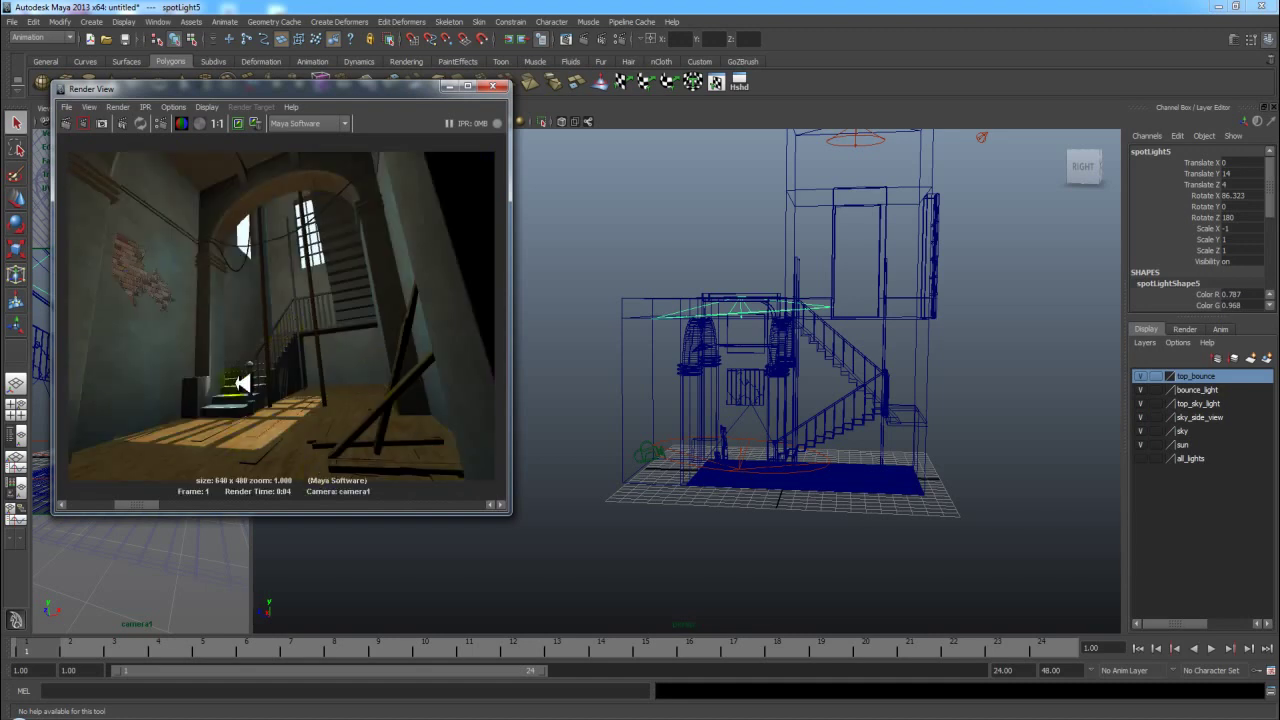
Reopen top_bounce's attributes and check its depth map shadow resolution of 256
key("ctrl+a")
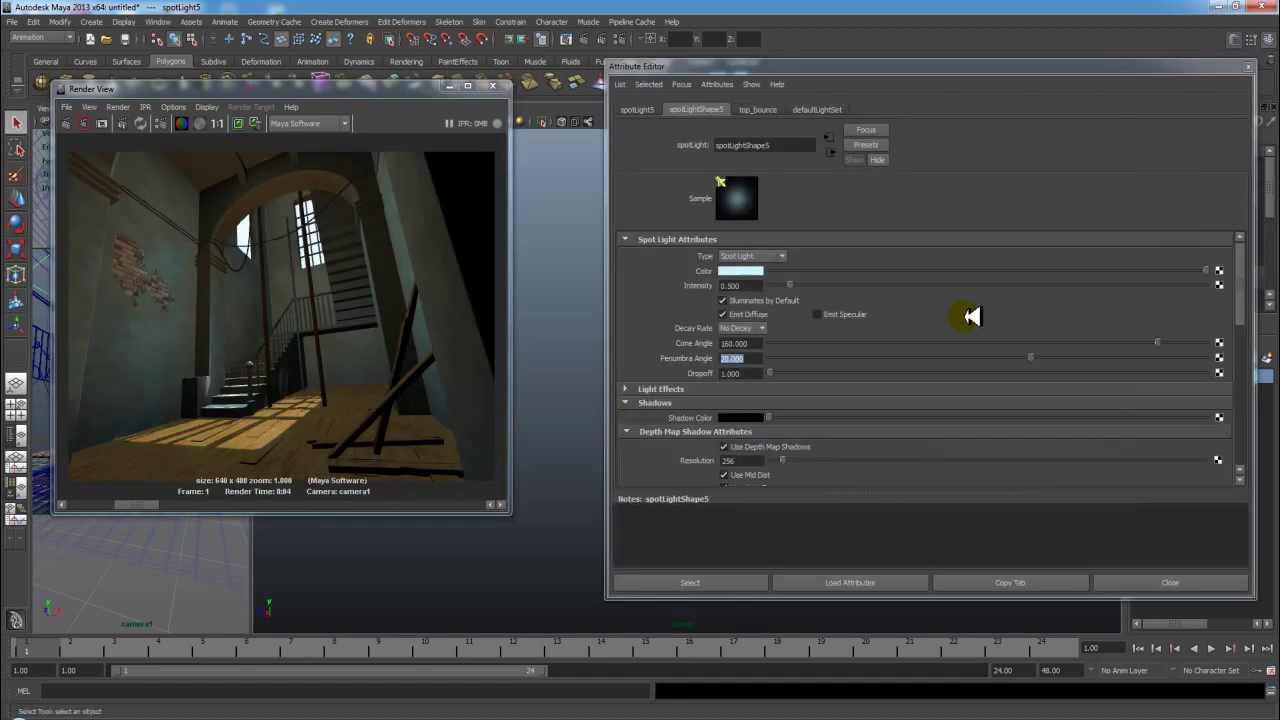
scroll(800, 437, "down", 2)
scroll(800, 400, "down", 1)
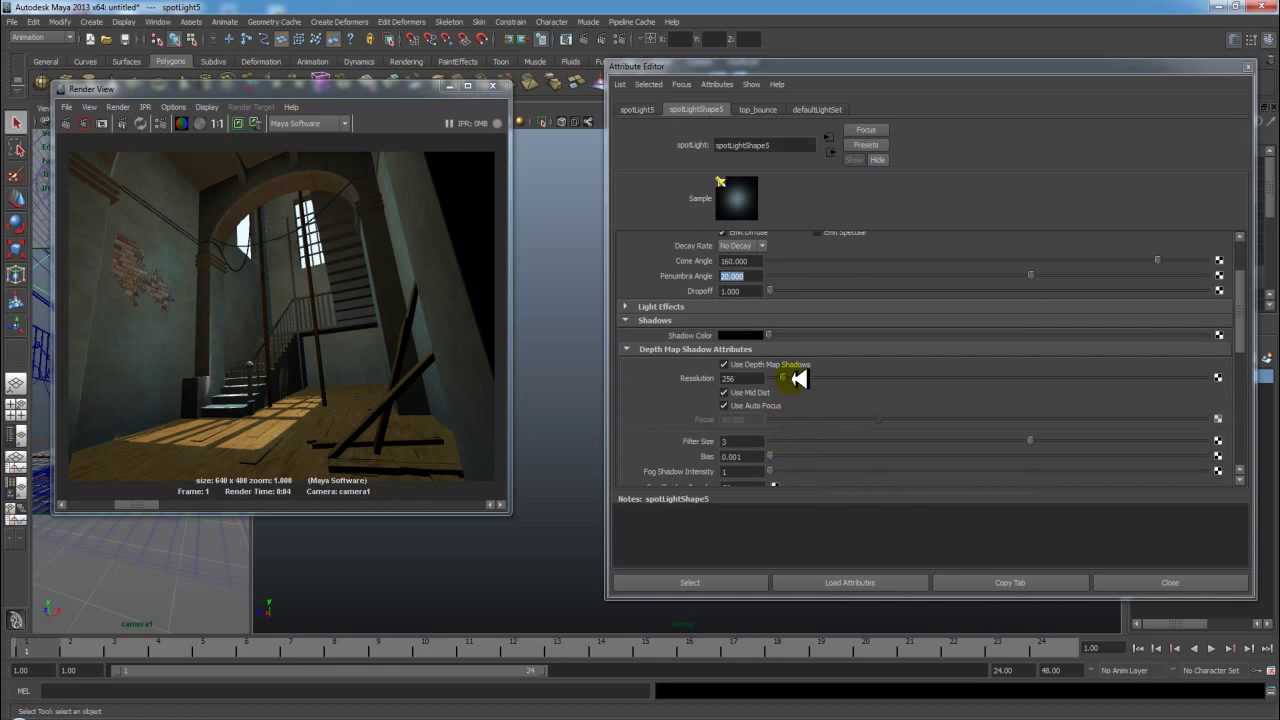
double_click(741, 378)
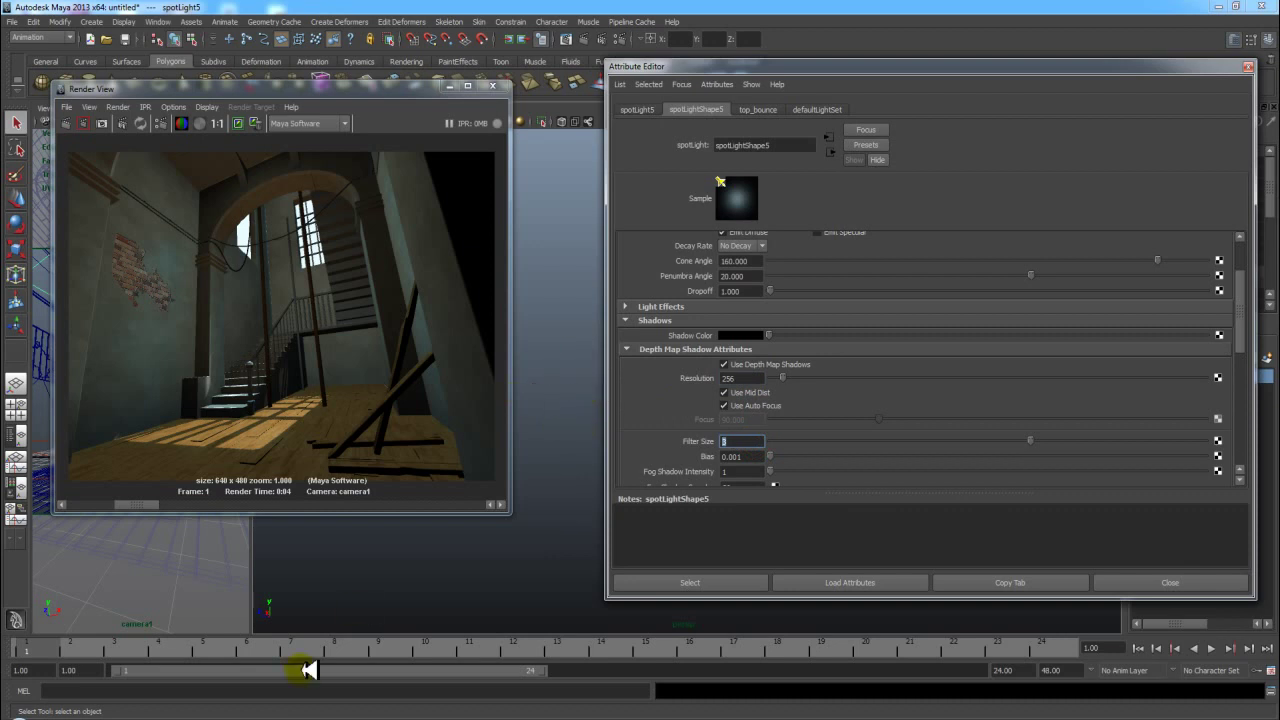
left_click(531, 707)
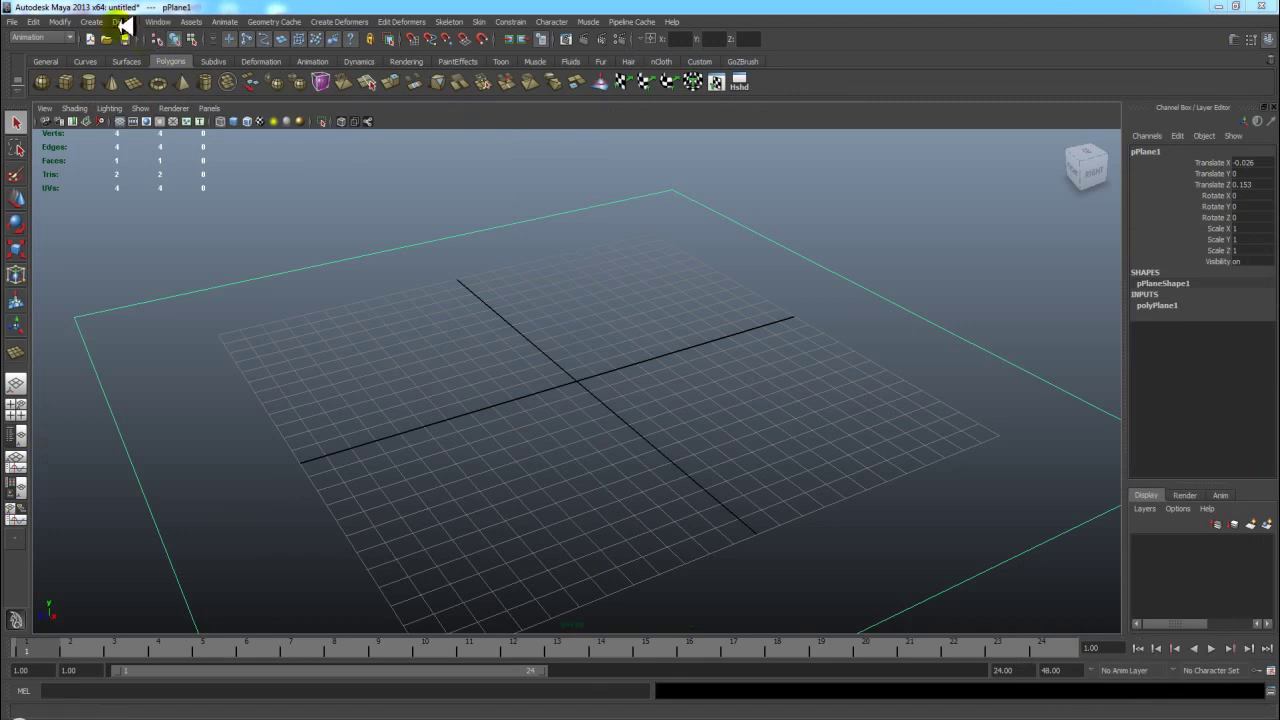
Create a spot light at the origin from the Create menu
left_click(91, 21)
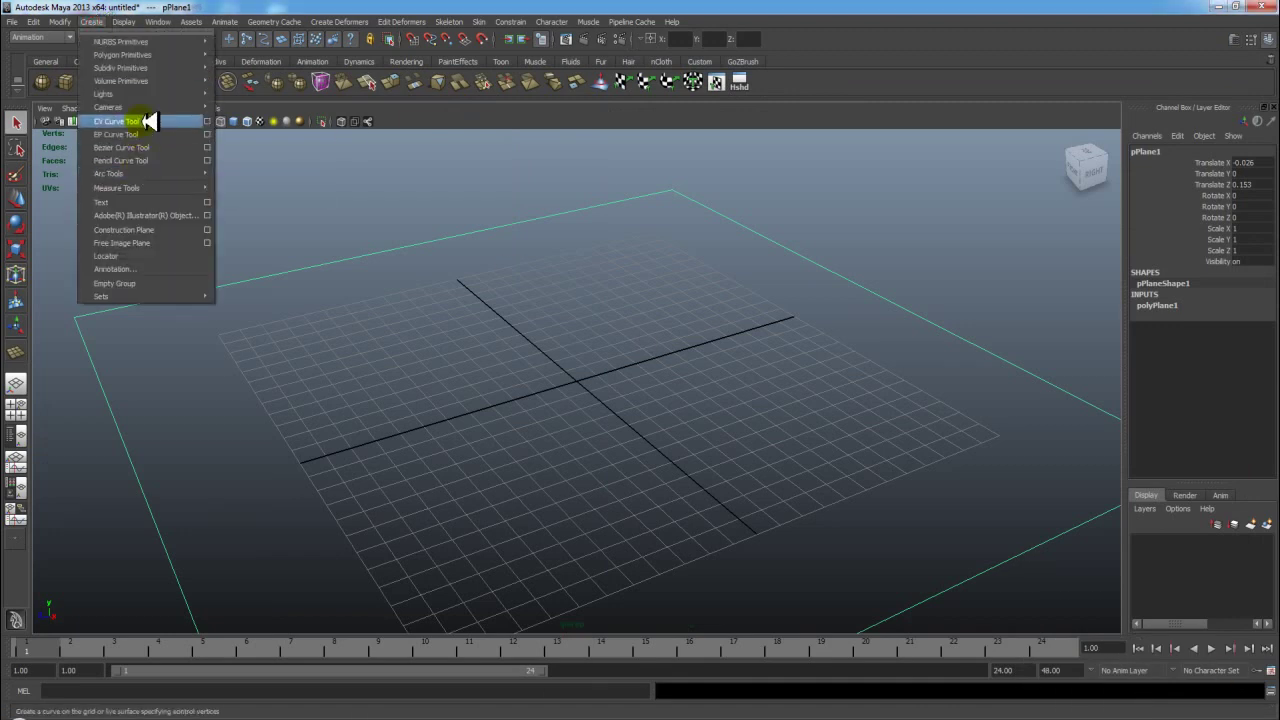
mouse_move(104, 93)
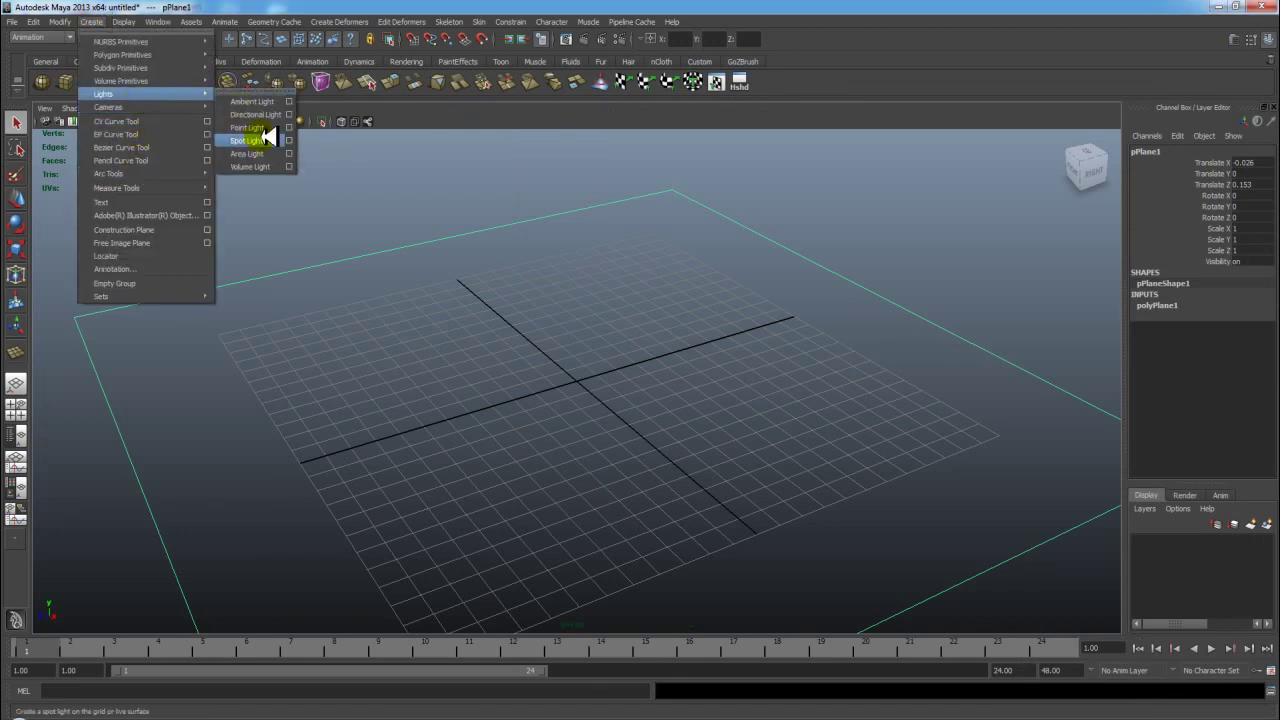
left_click(264, 138)
left_click_drag(480, 246, 517, 229, "alt")
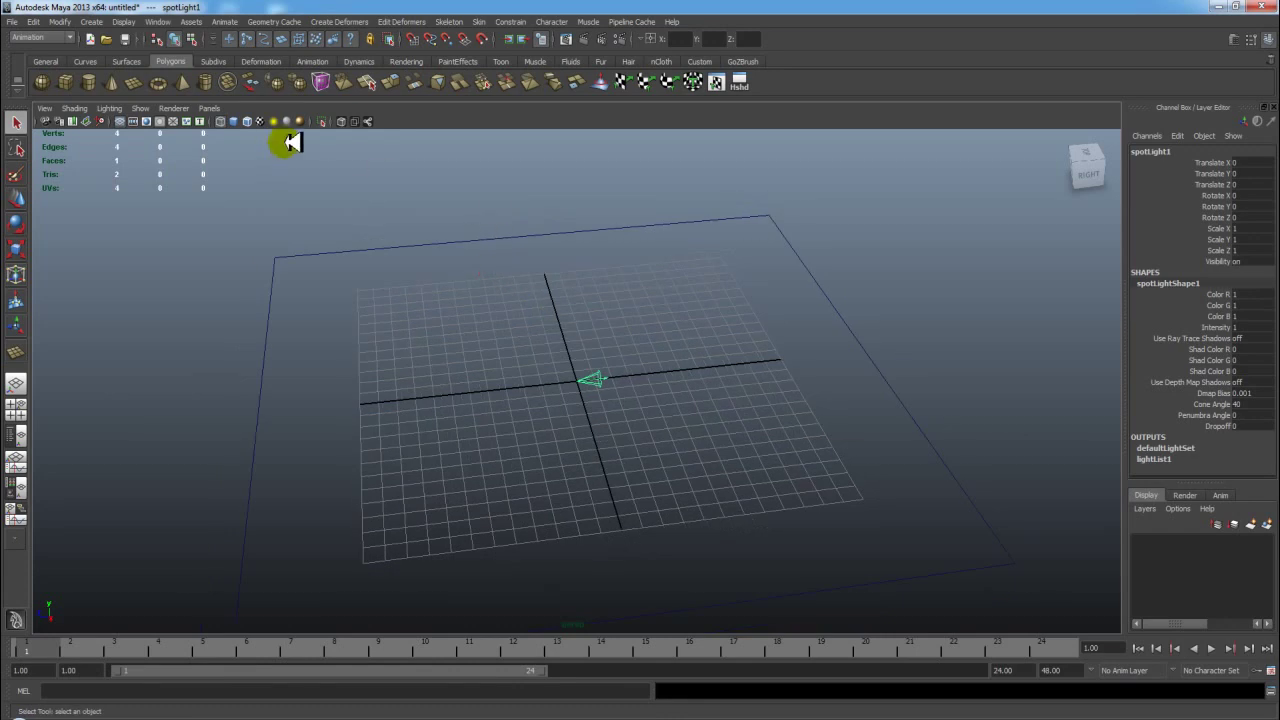
Look through the spot light and tumble and zoom its view toward the grid
left_click(210, 108)
left_click(255, 166)
left_click_drag(434, 234, 533, 416, "alt")
scroll(549, 340, "down", 3)
scroll(543, 340, "down", 3)
scroll(574, 369, "down", 3)
key("space")
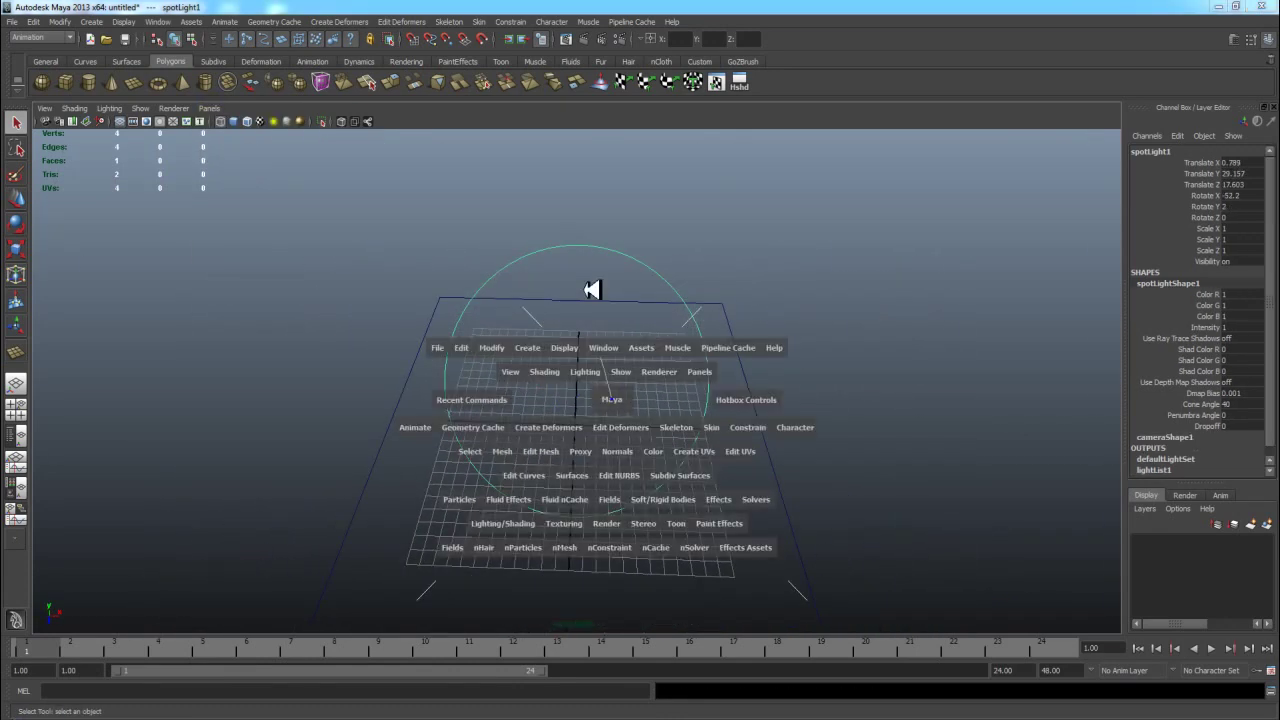
scroll(600, 326, "down", 3)
mouse_move(594, 323)
left_mouse_down("alt")
mouse_move(651, 386)
mouse_move(687, 304)
left_mouse_up("alt")
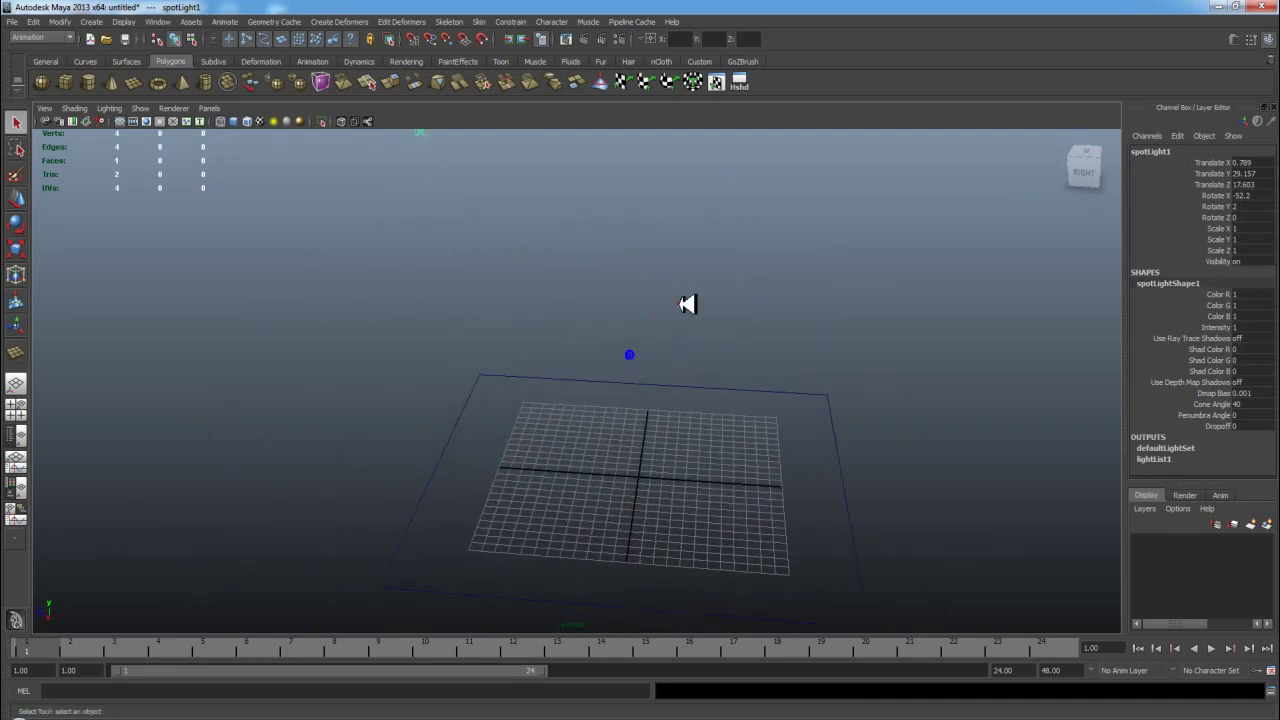
Draw a polygon sphere on the grid using the marking menu
left_click(687, 304)
right_click(676, 283, "shift")
right_click_drag(676, 283, 729, 280, "shift")
mouse_move(640, 450)
left_mouse_down()
mouse_move(664, 492)
mouse_move(757, 408)
mouse_move(663, 463)
mouse_move(608, 240)
left_mouse_up()
Aim the spot light at the sphere with its T manipulator and render the frame
left_click(412, 185)
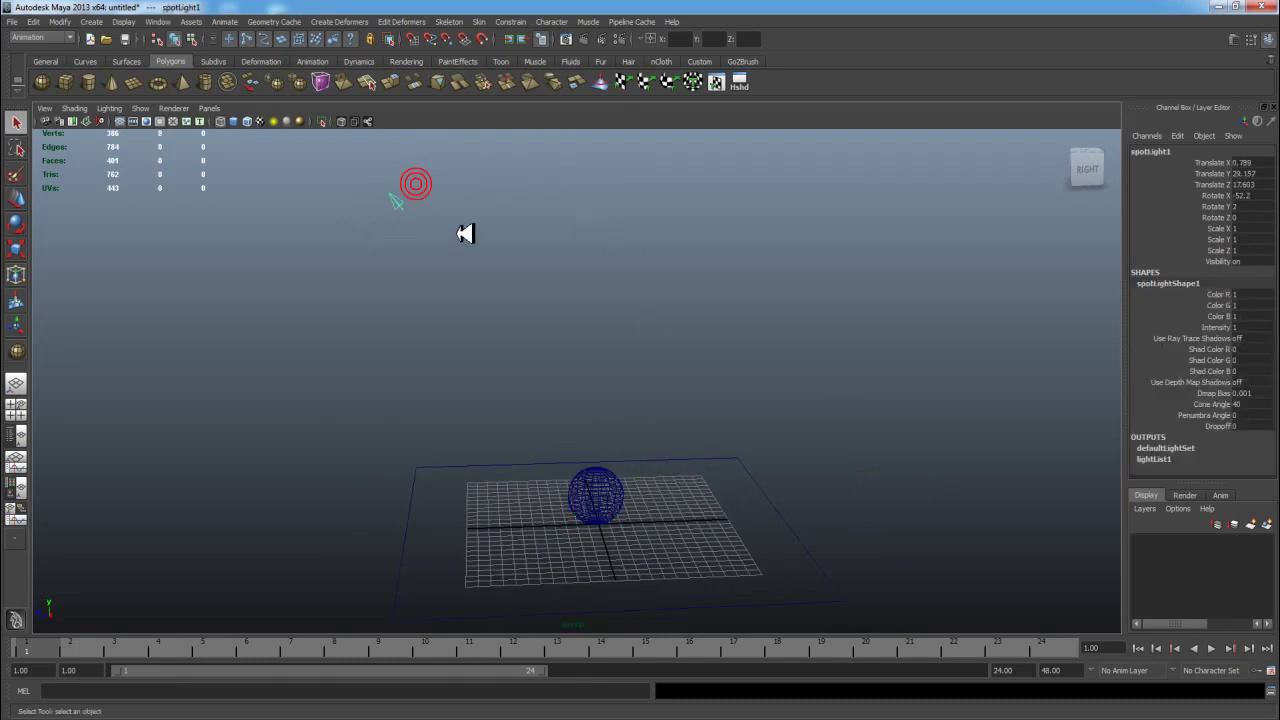
key("t")
mouse_move(401, 193)
left_mouse_down()
mouse_move(463, 375)
mouse_move(766, 409)
mouse_move(734, 337)
mouse_move(751, 451)
mouse_move(700, 330)
left_mouse_up()
left_click(568, 39)
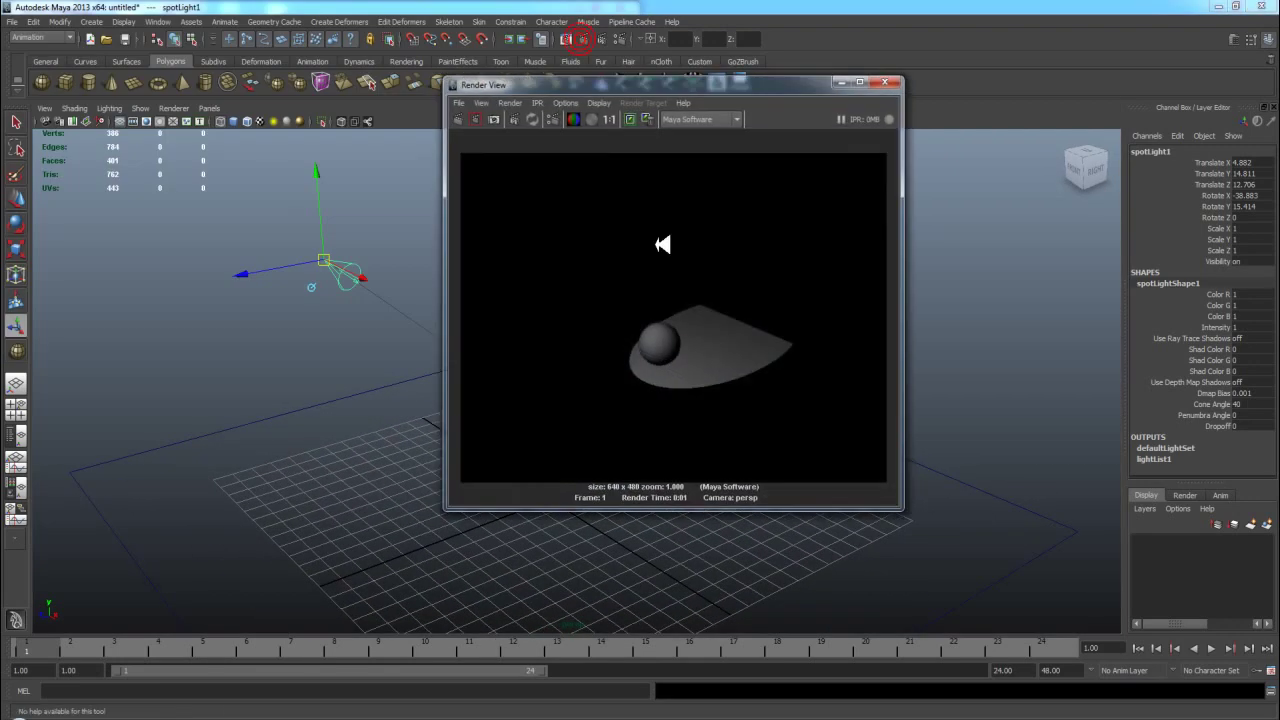
left_click_drag(730, 93, 893, 109)
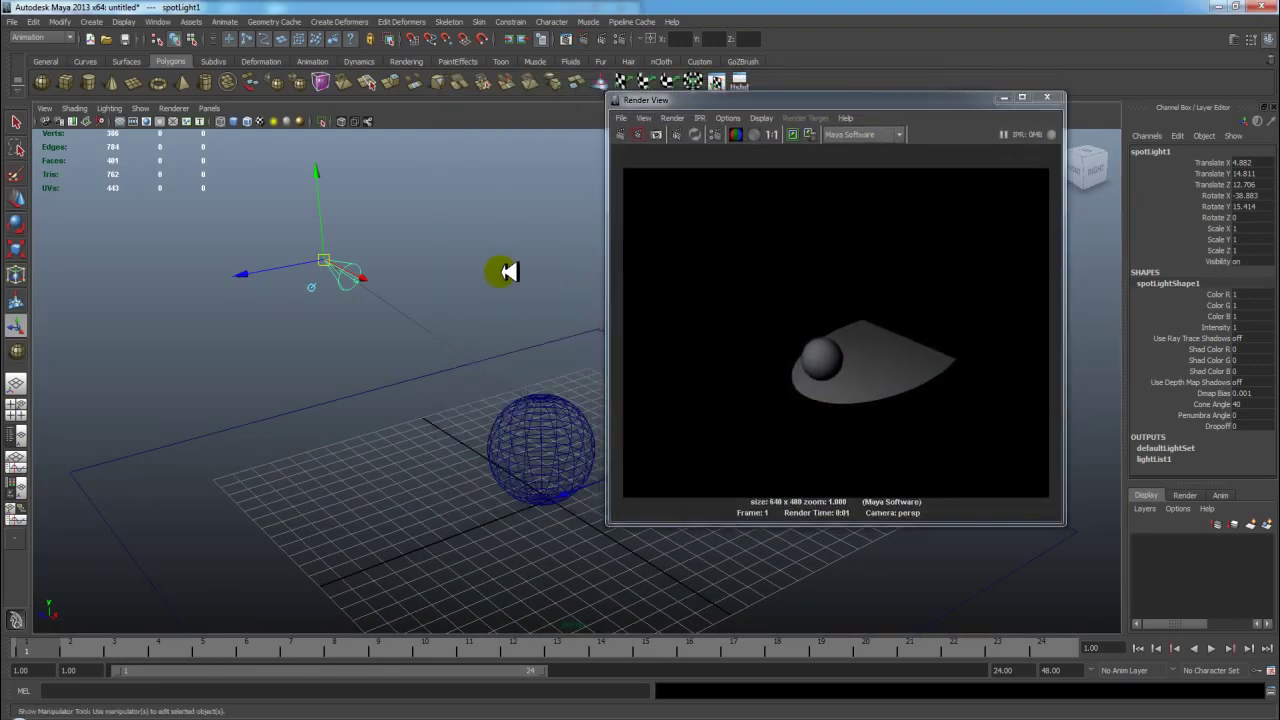
key("ctrl+a")
Start an IPR render and mark a region for interactive preview
left_click(791, 100)
left_click_drag(791, 100, 329, 129)
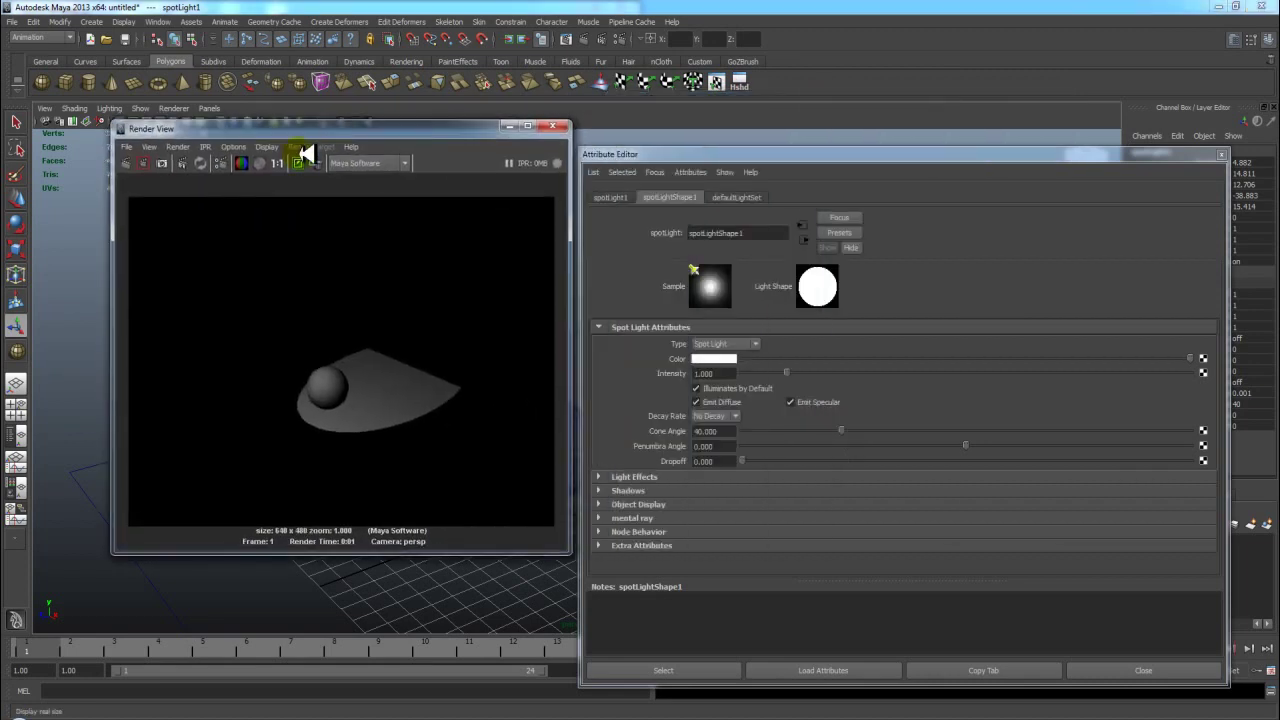
left_click(200, 160)
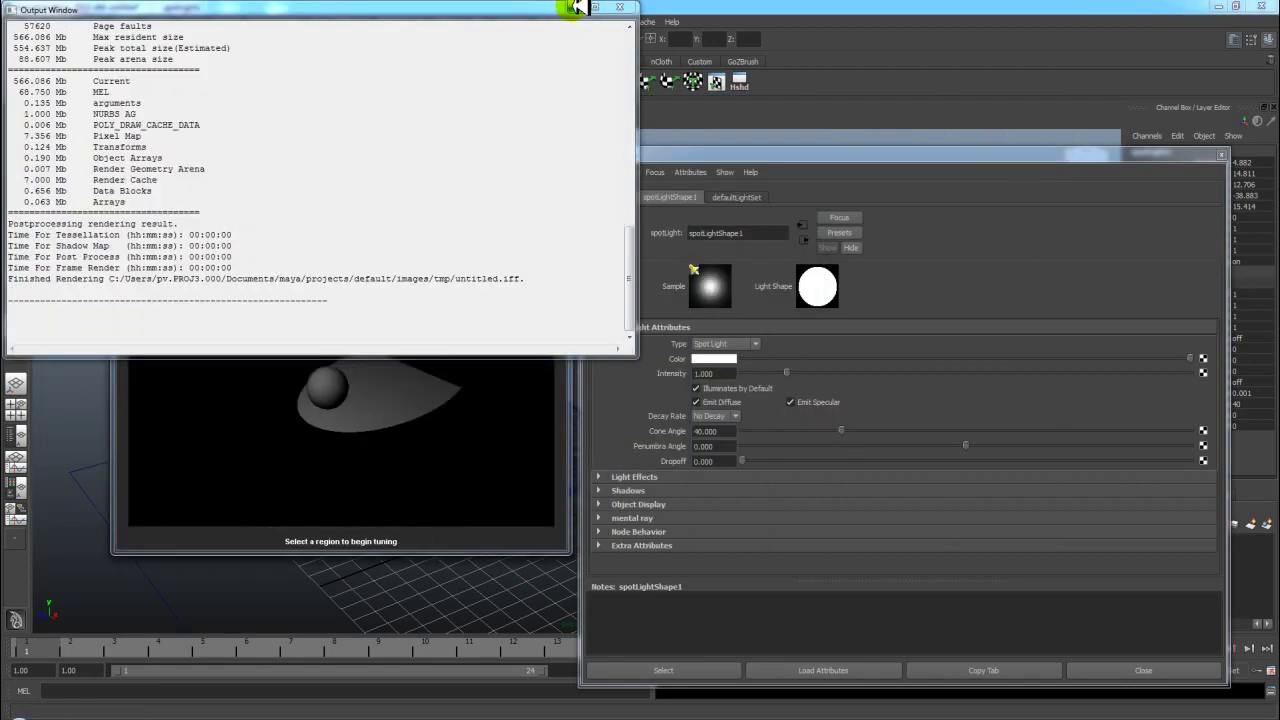
left_click(576, 8)
left_click_drag(236, 245, 513, 517)
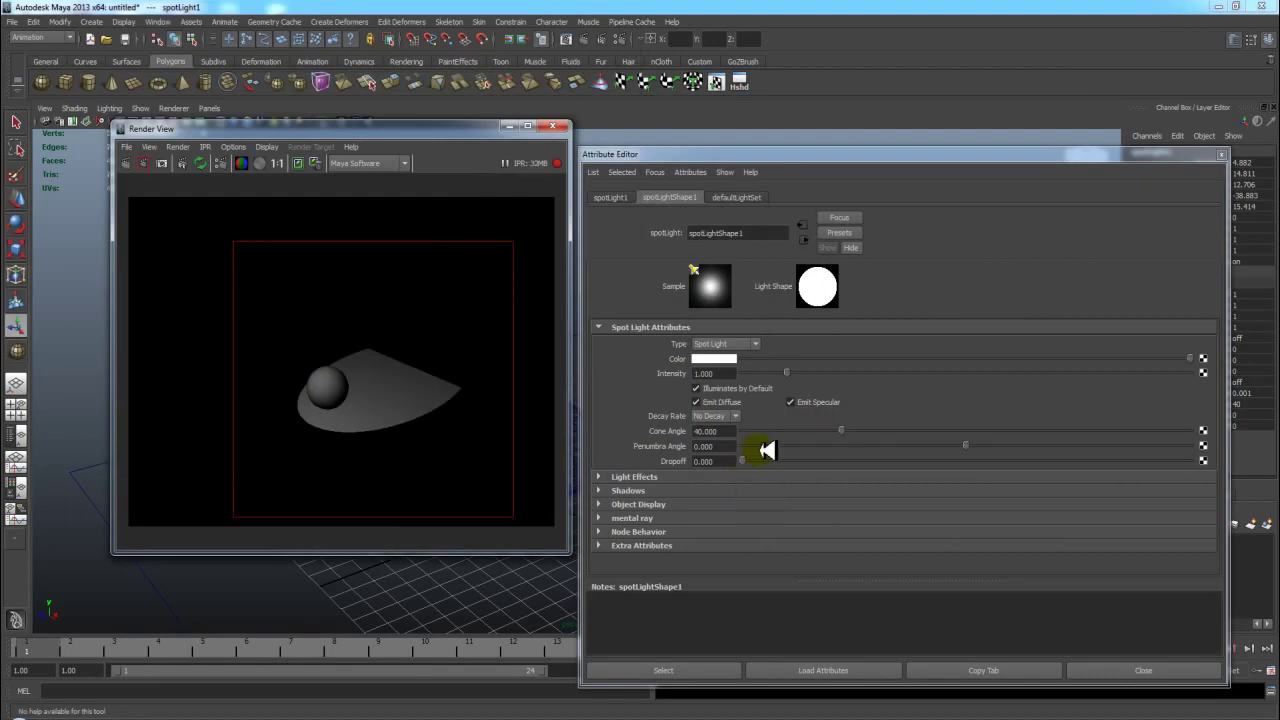
Set the spotlight's cone angle to 46.541 and penumbra angle to 8.841
left_click_drag(848, 432, 863, 433)
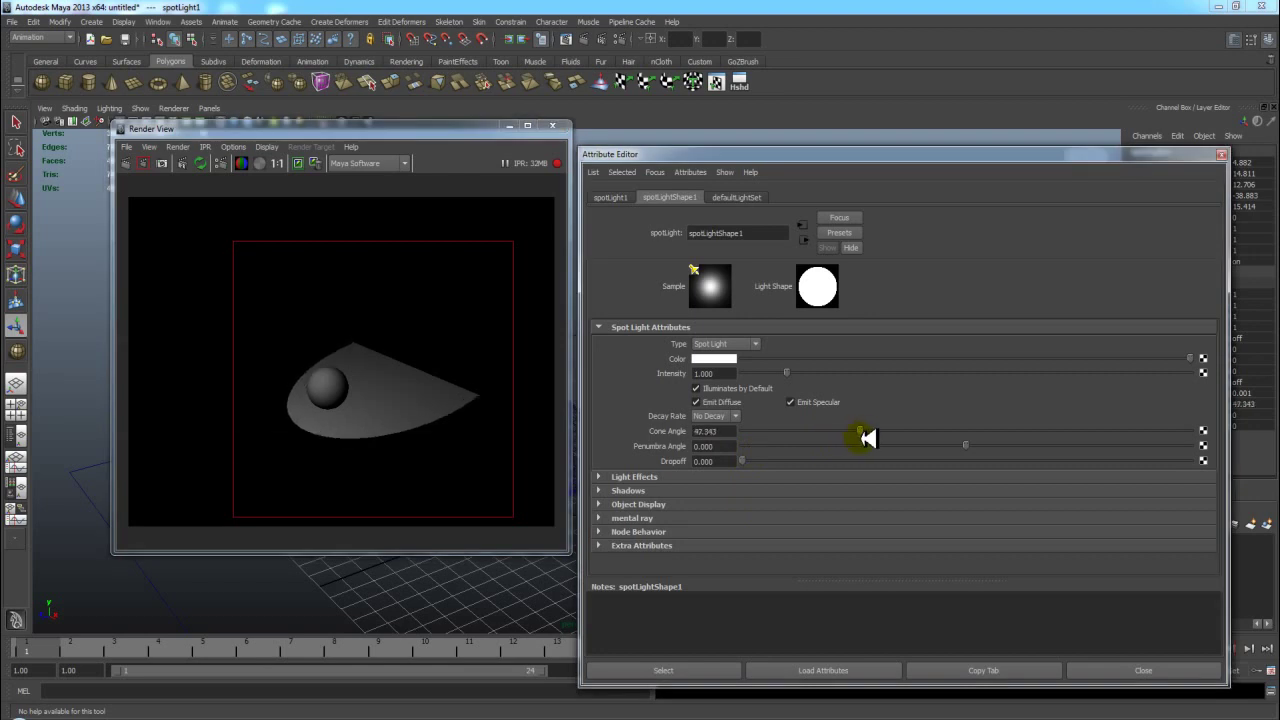
mouse_move(973, 447)
left_mouse_down()
mouse_move(1103, 443)
mouse_move(1040, 451)
left_mouse_up()
left_click_drag(750, 463, 771, 458)
mouse_move(1143, 446)
left_mouse_down()
mouse_move(1200, 443)
mouse_move(1097, 447)
left_mouse_up()
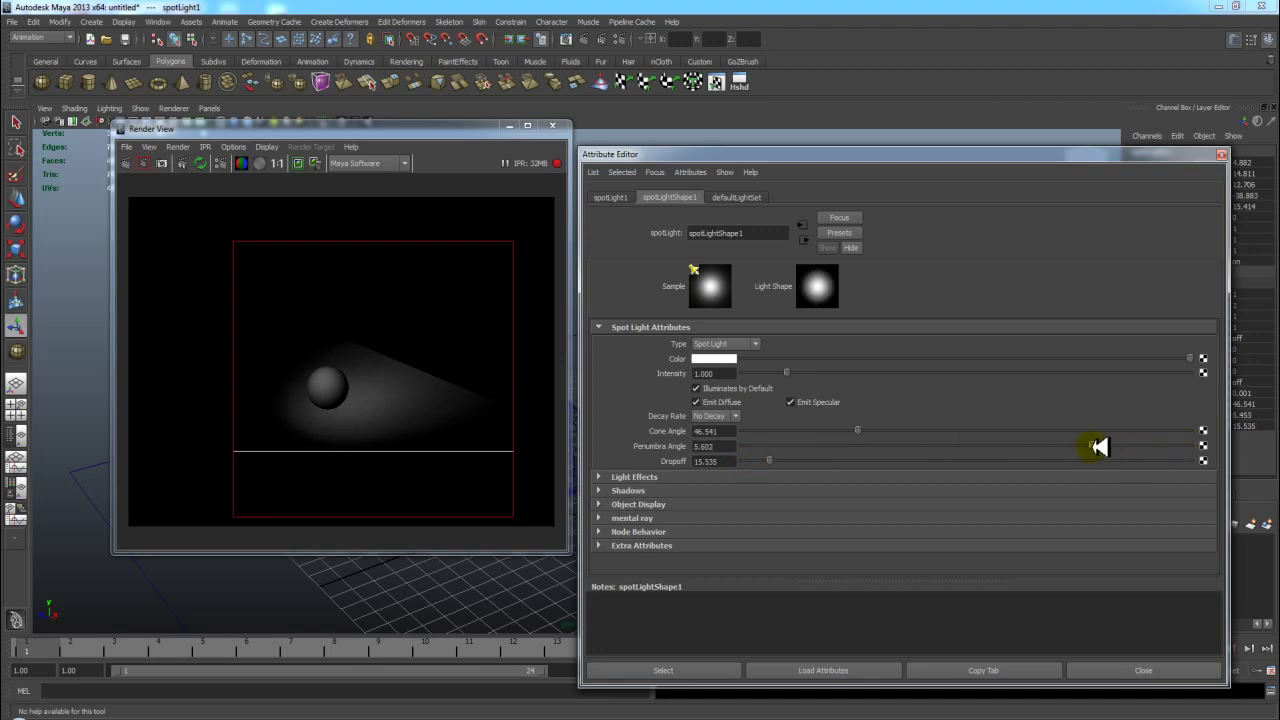
mouse_move(1007, 451)
left_mouse_down()
mouse_move(931, 449)
mouse_move(1160, 437)
left_mouse_up()
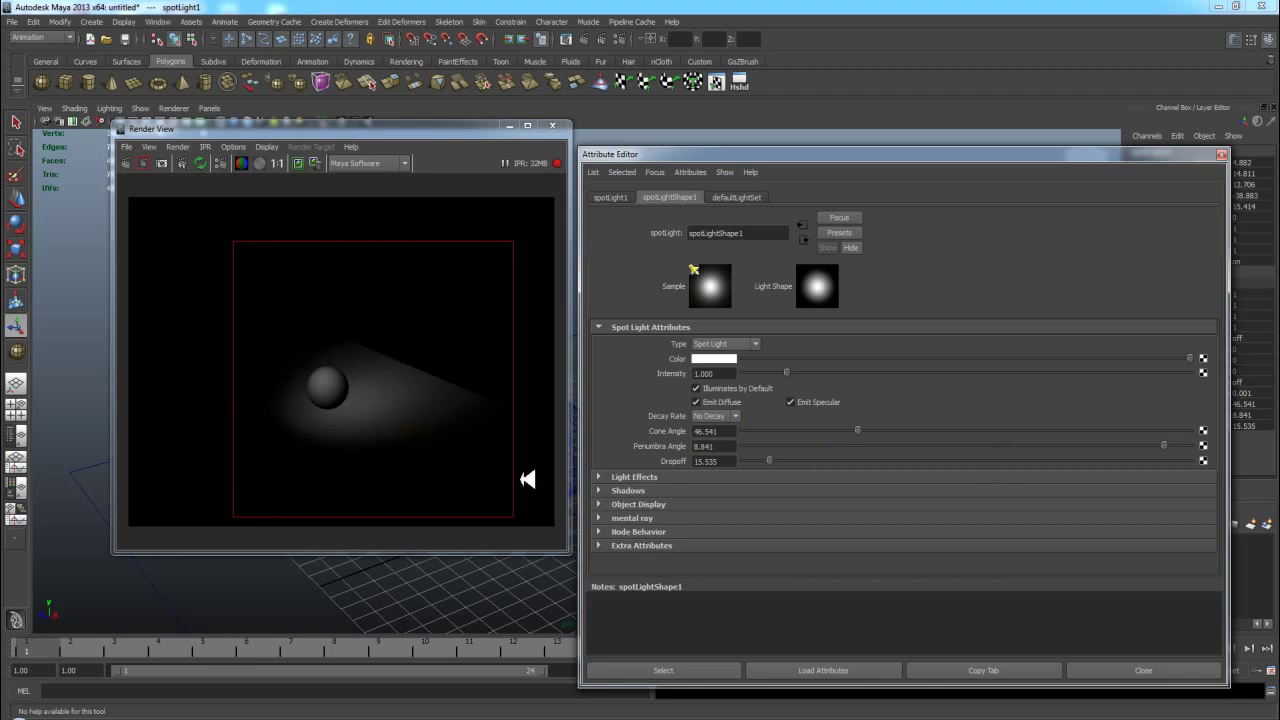
Turn on depth map shadows at resolution 1024 and set dropoff to 0
left_click(615, 490)
scroll(720, 520, "down", 3)
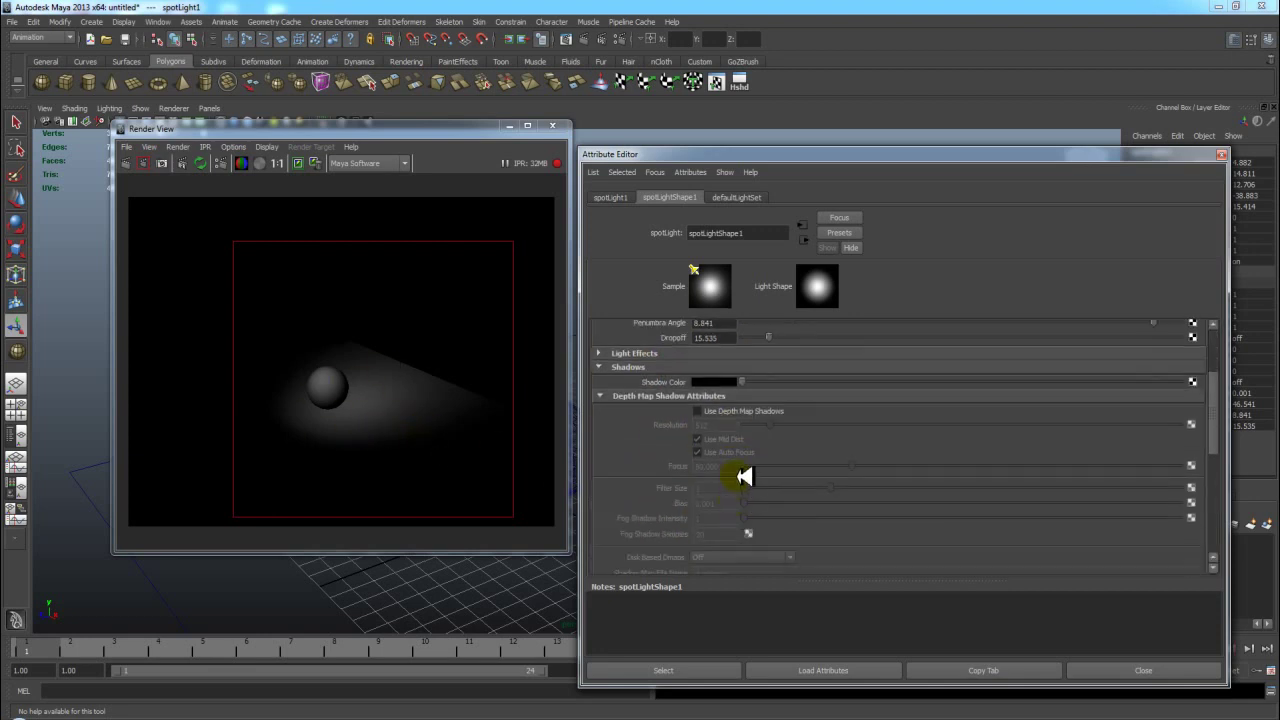
left_click(725, 411)
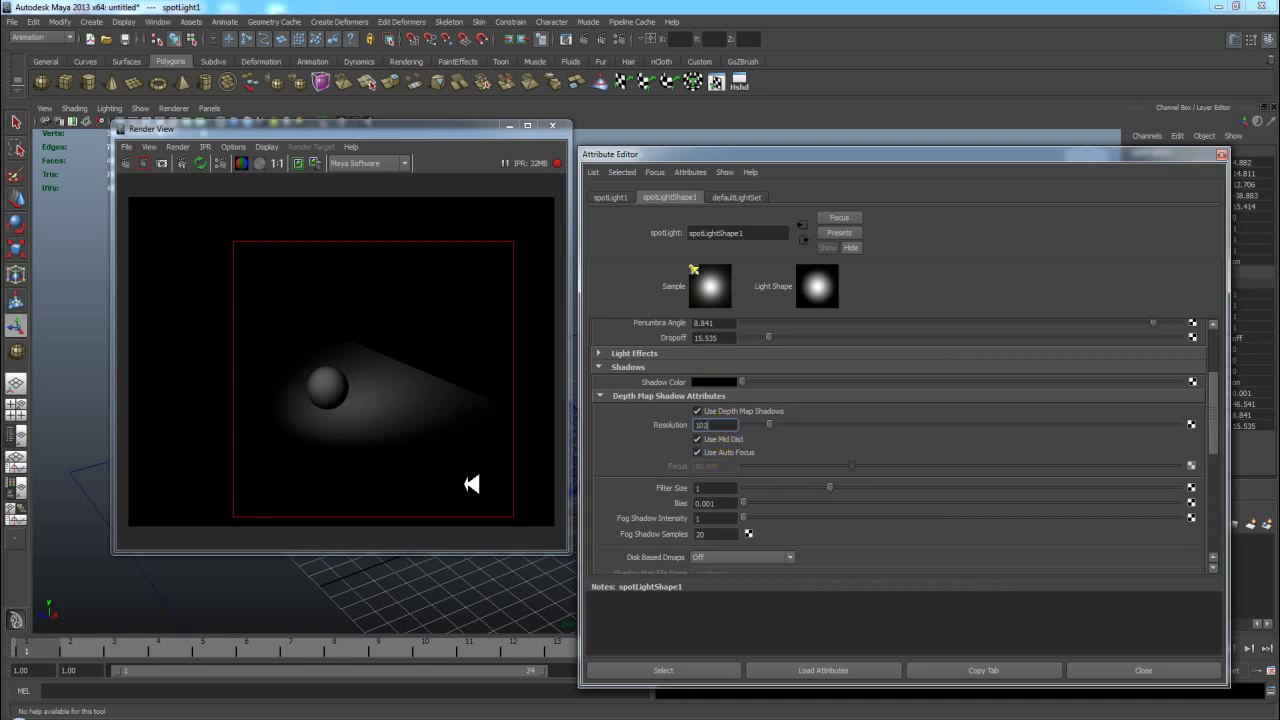
scroll(594, 504, "up", 3)
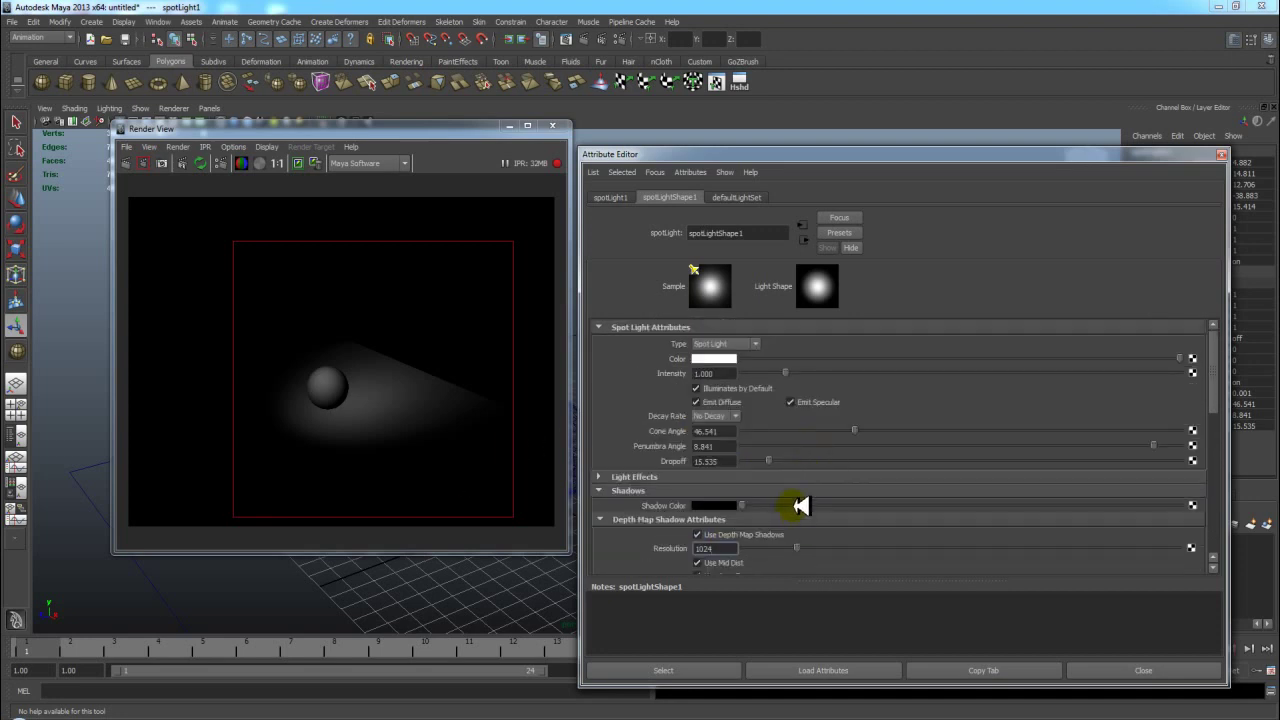
left_click_drag(768, 461, 750, 467)
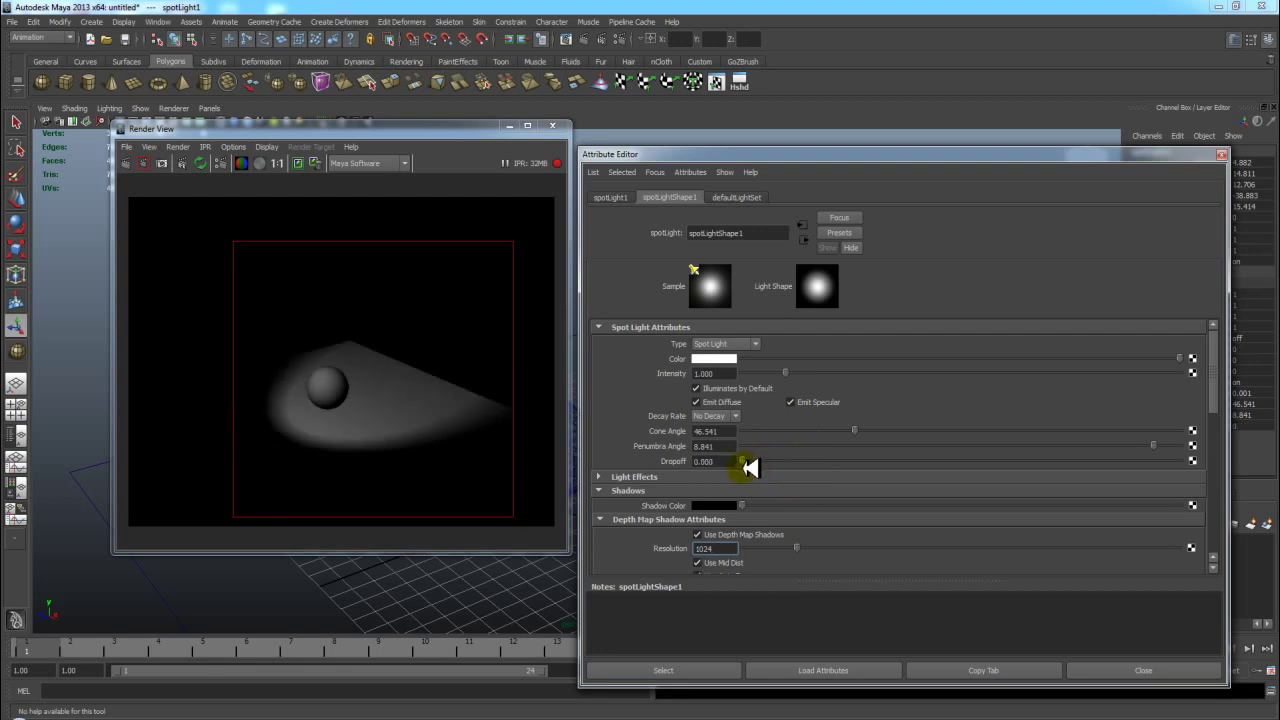
Adjust spotLight1's depth-map shadow resolution and re-render the sphere
left_click(141, 200)
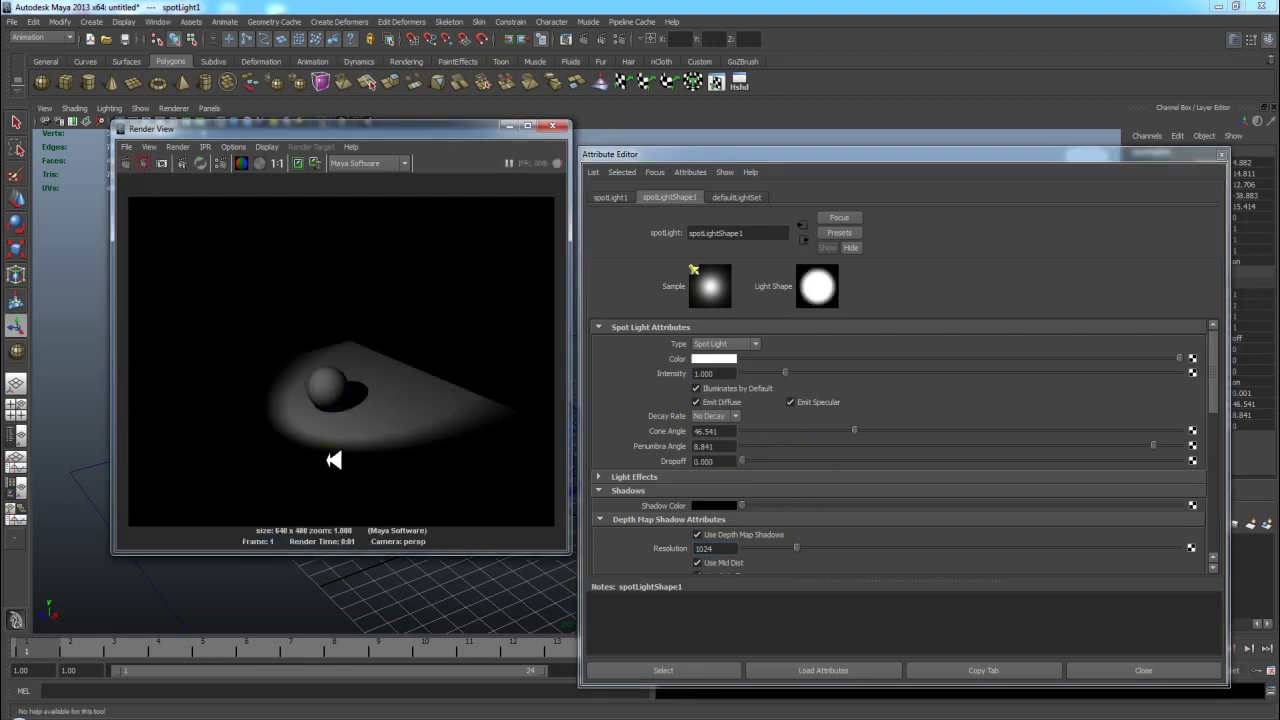
scroll(770, 488, "down", 3)
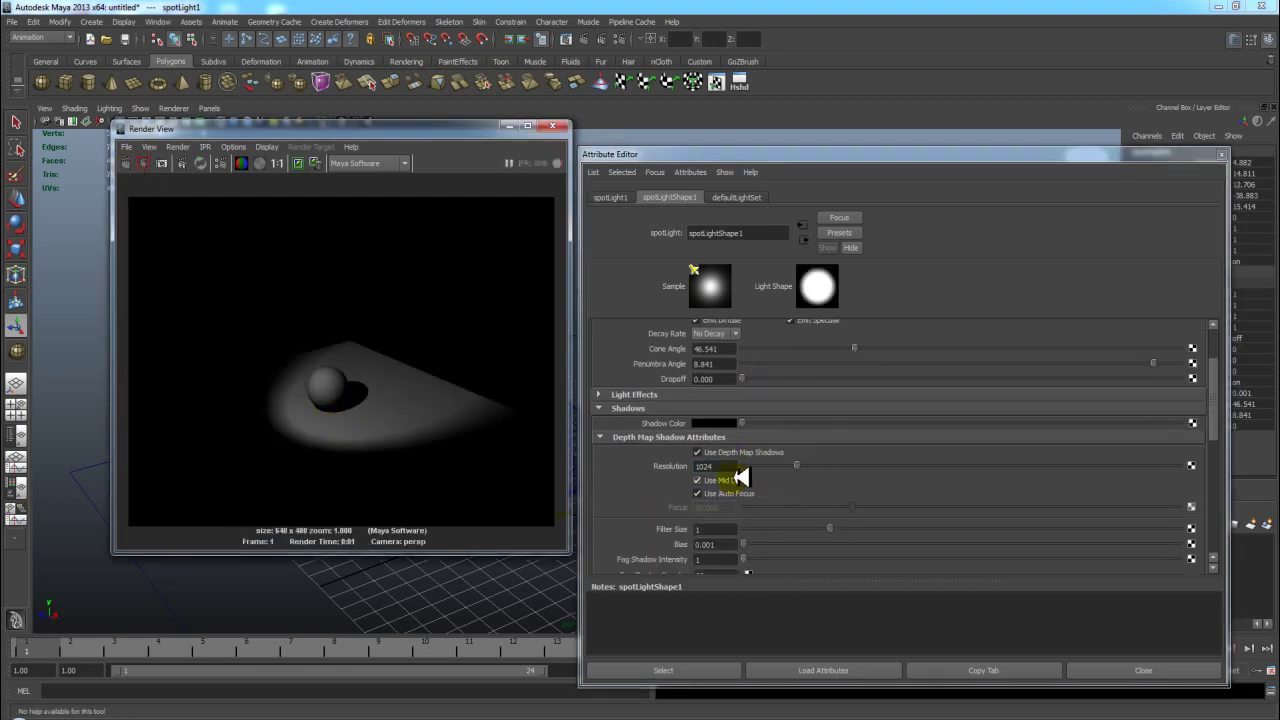
left_click(298, 163)
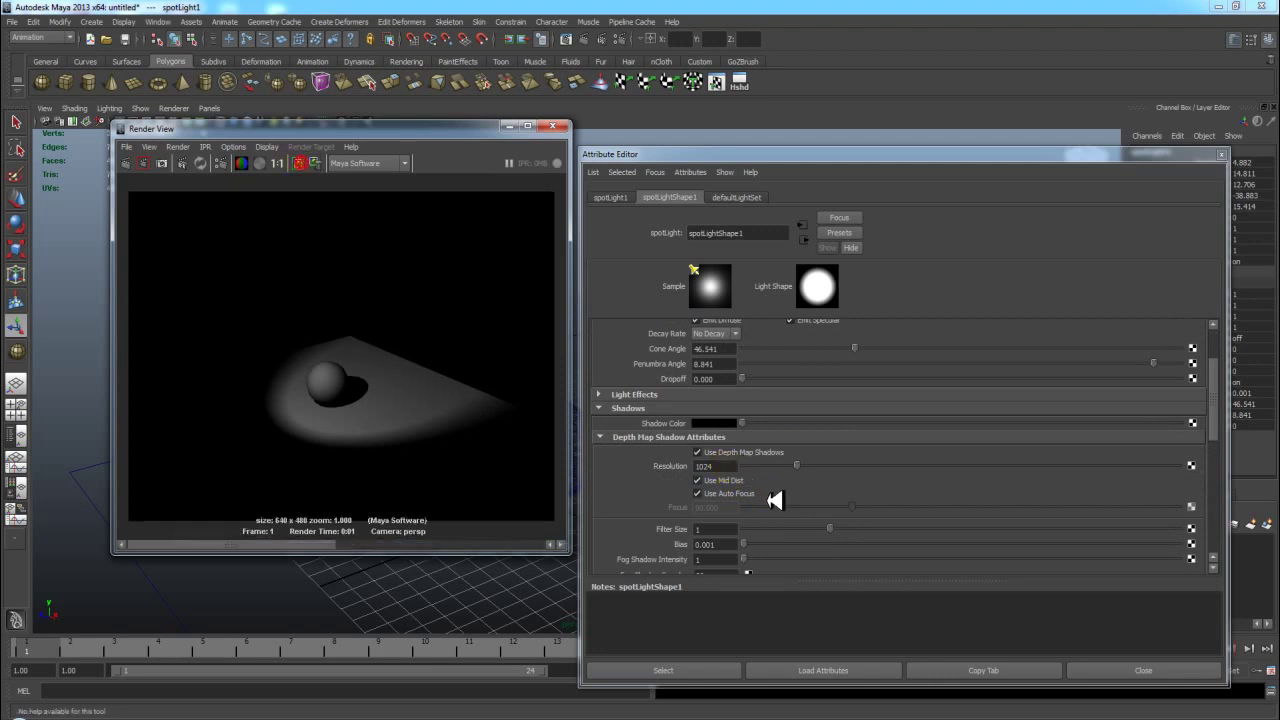
double_click(723, 467)
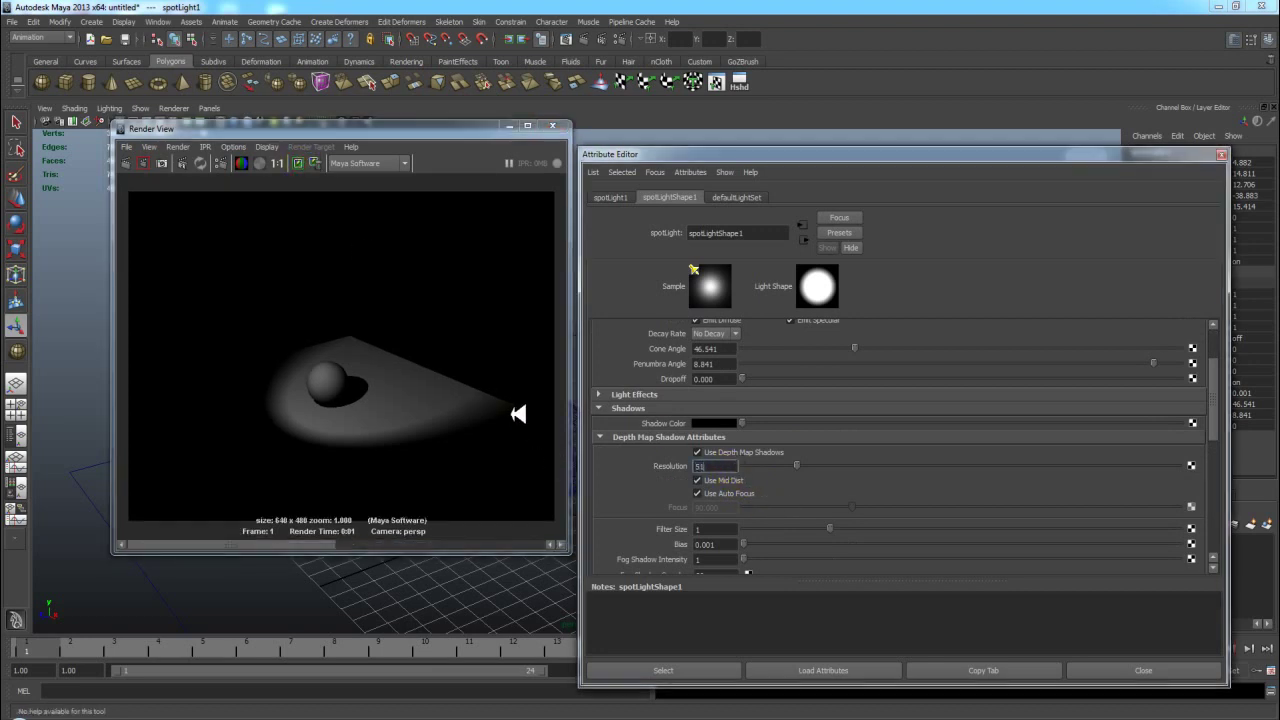
left_click(128, 160)
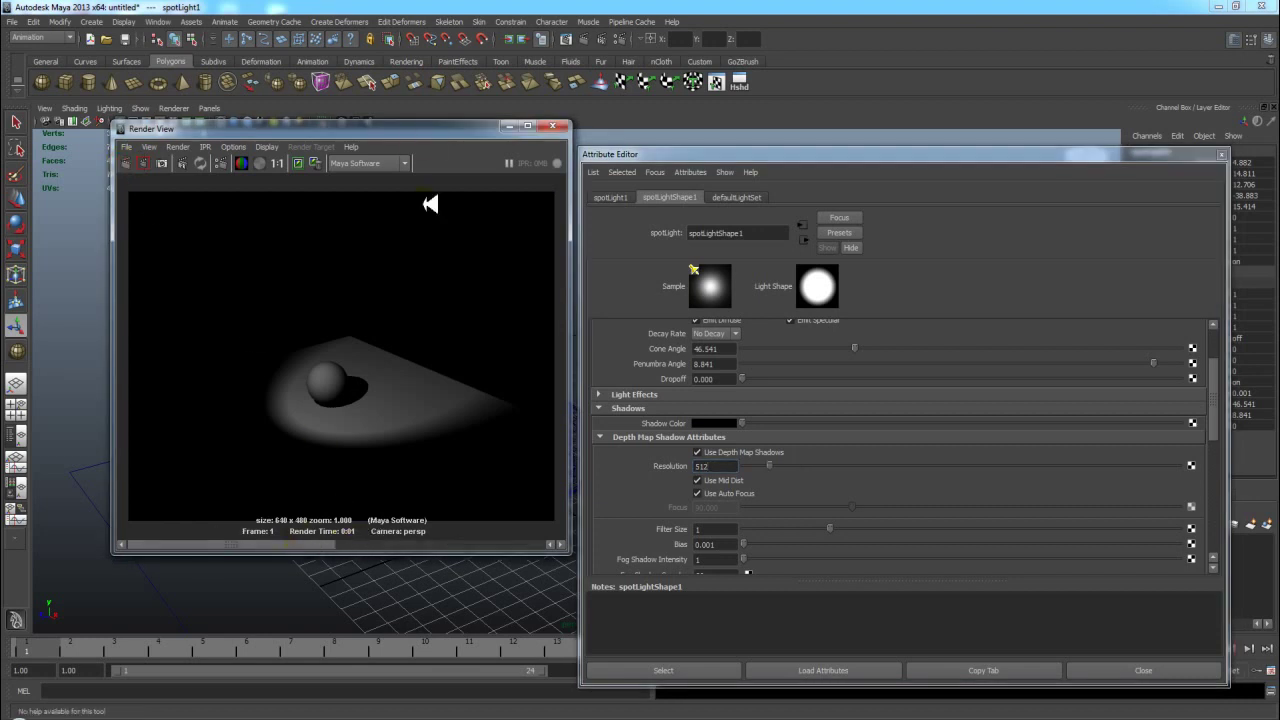
Bring the camera in closer on the sphere and render that view
left_click_drag(429, 135, 843, 70)
left_click_drag(471, 378, 357, 371, "alt")
right_click_drag(357, 371, 491, 491, "alt")
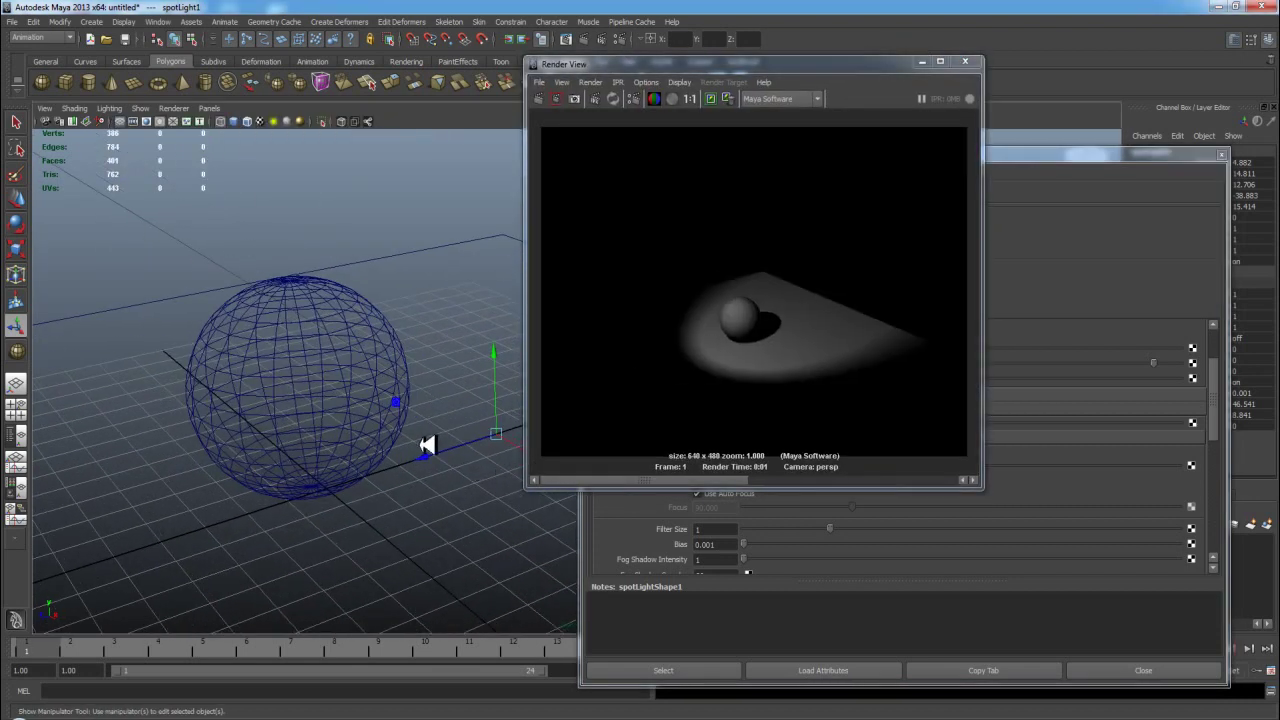
left_click(540, 98)
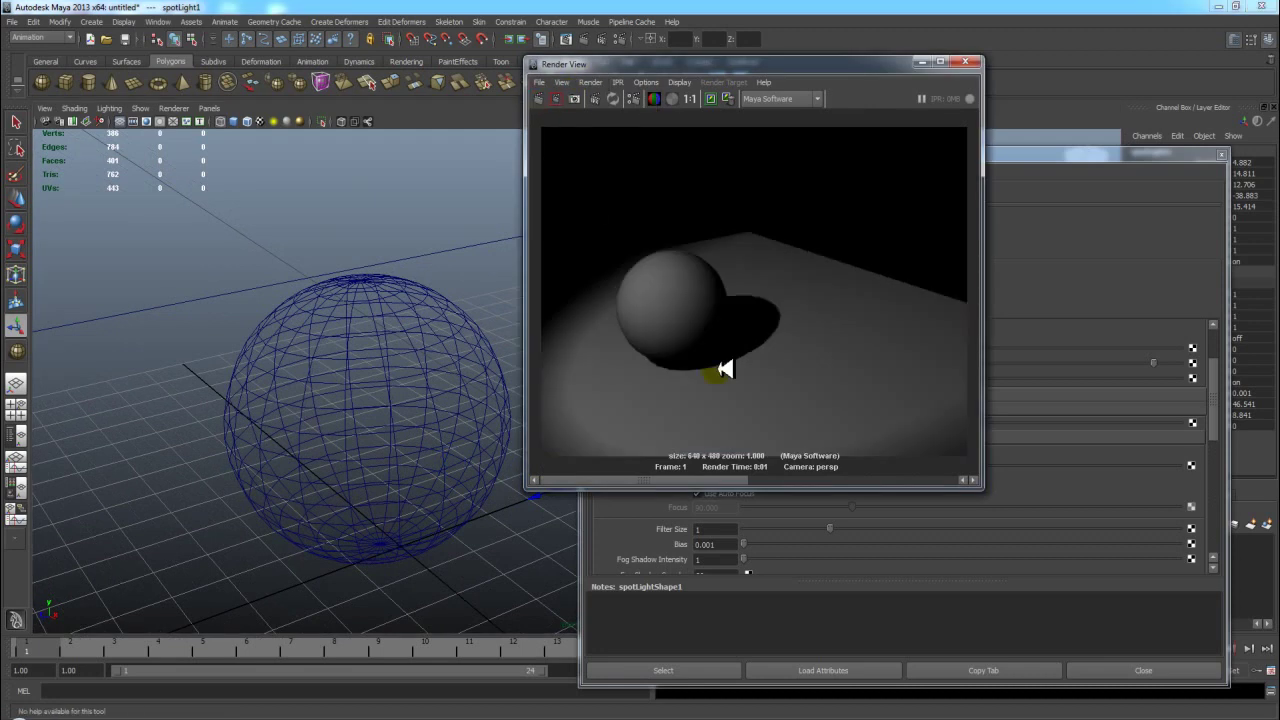
left_click_drag(700, 64, 386, 61)
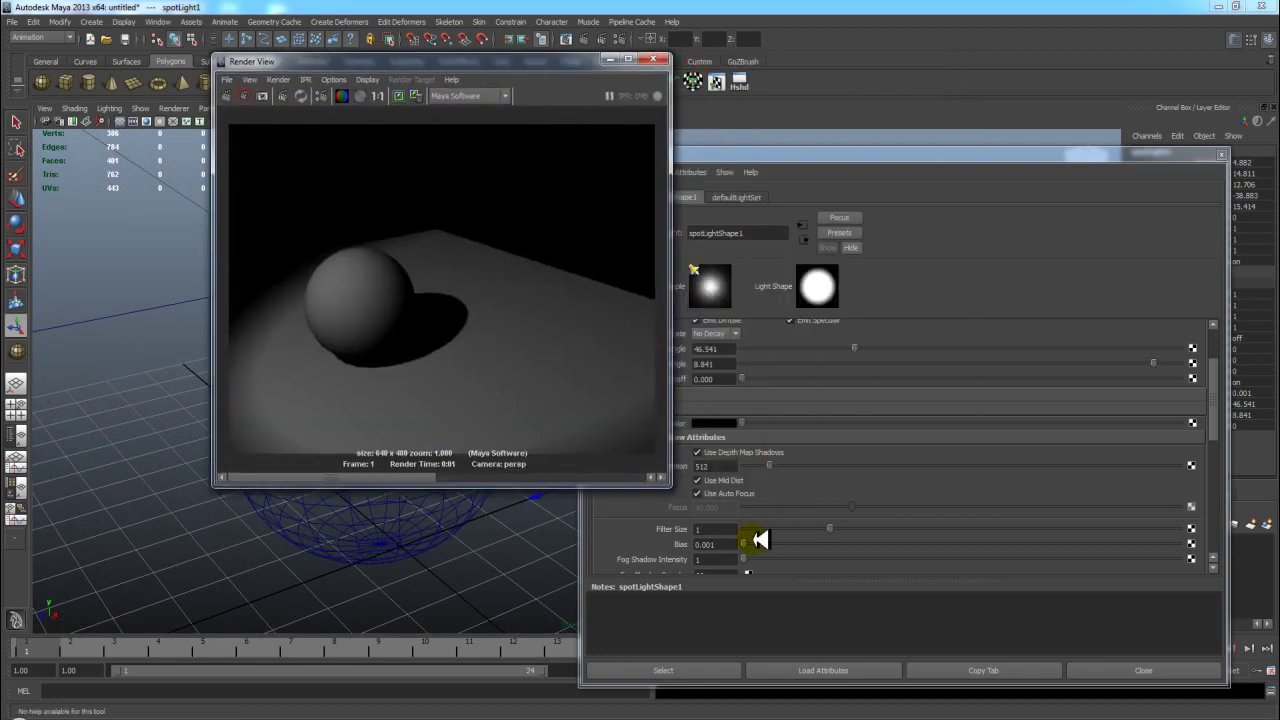
Set the depth-map shadow filter size to 3 and re-render to see softer shadows
double_click(715, 530)
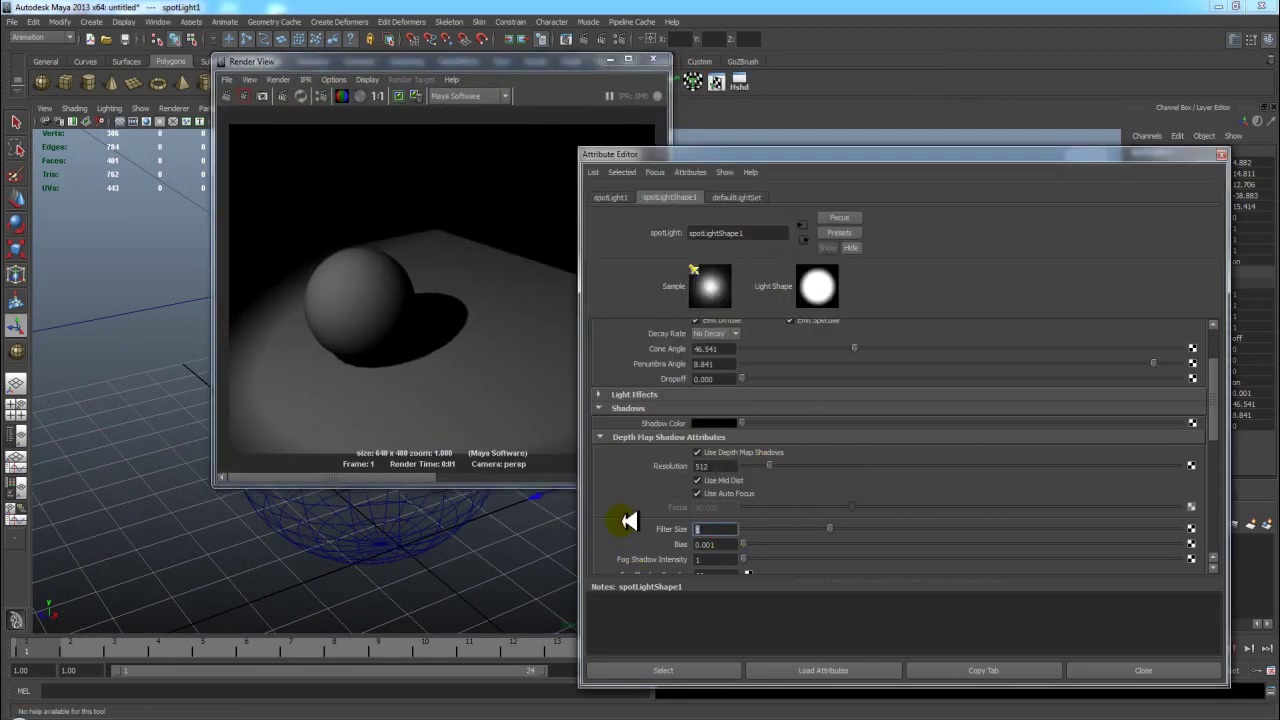
left_click(228, 106)
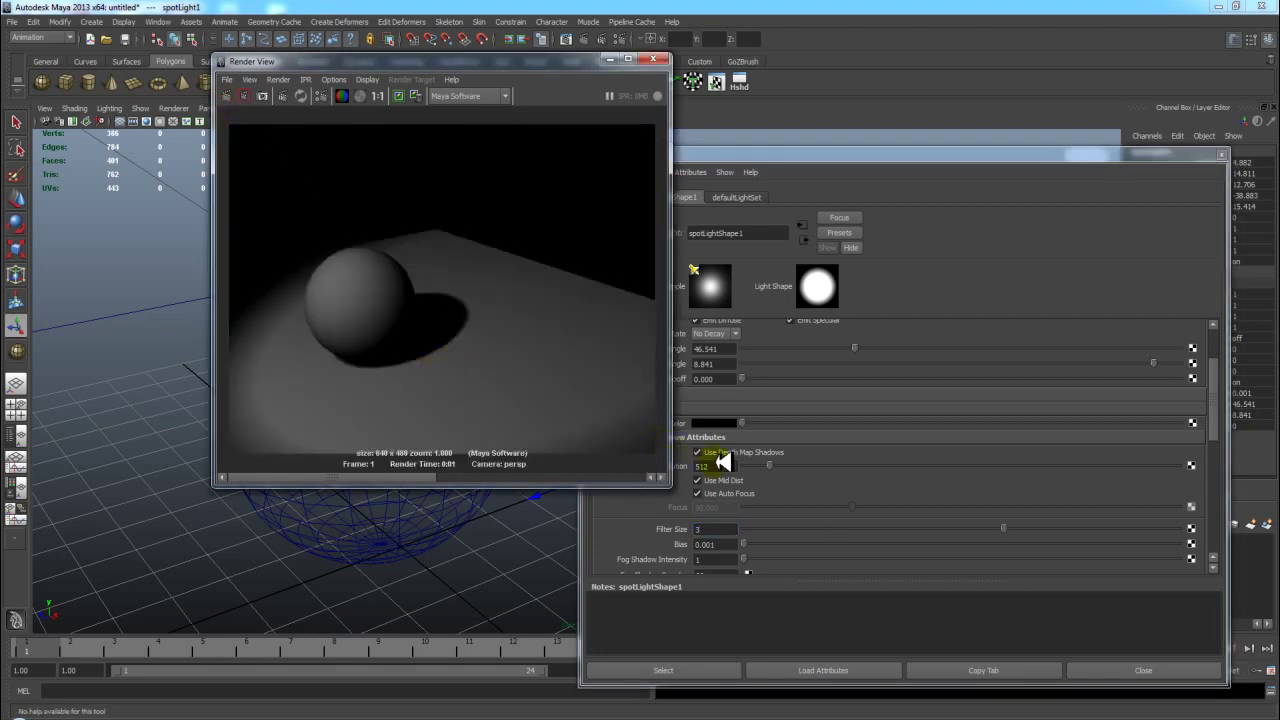
double_click(724, 466)
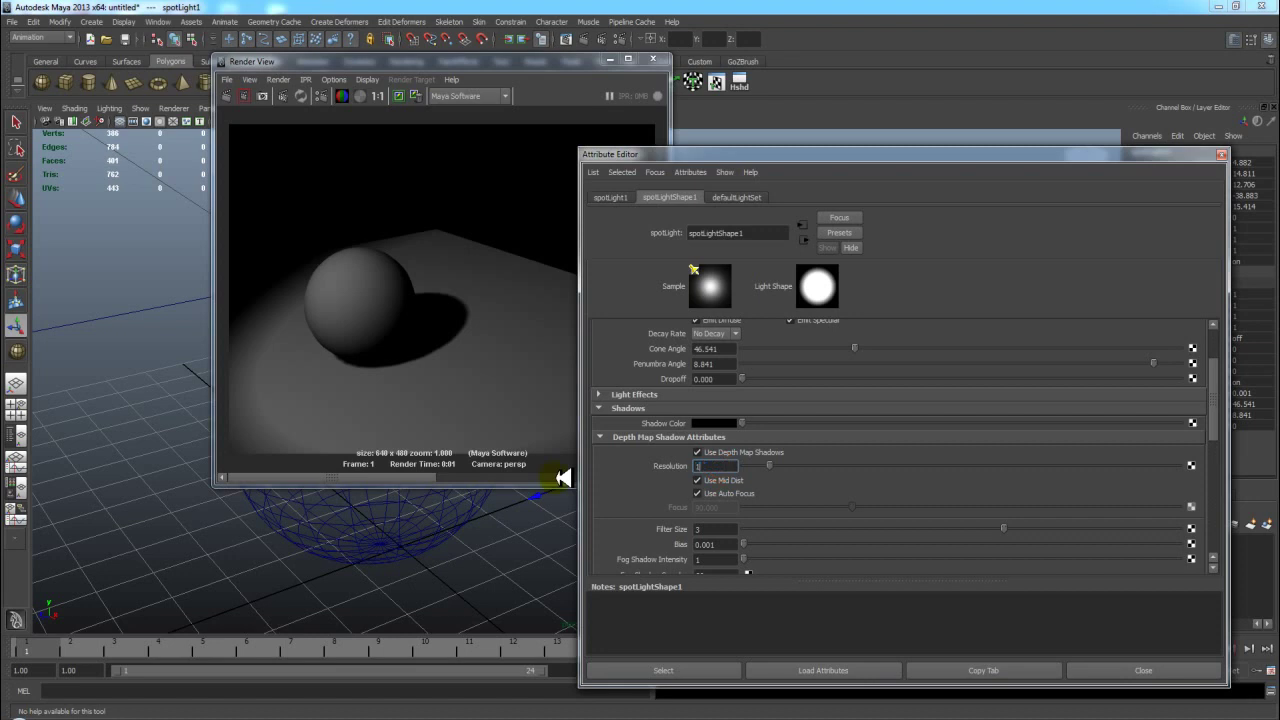
left_click(231, 95)
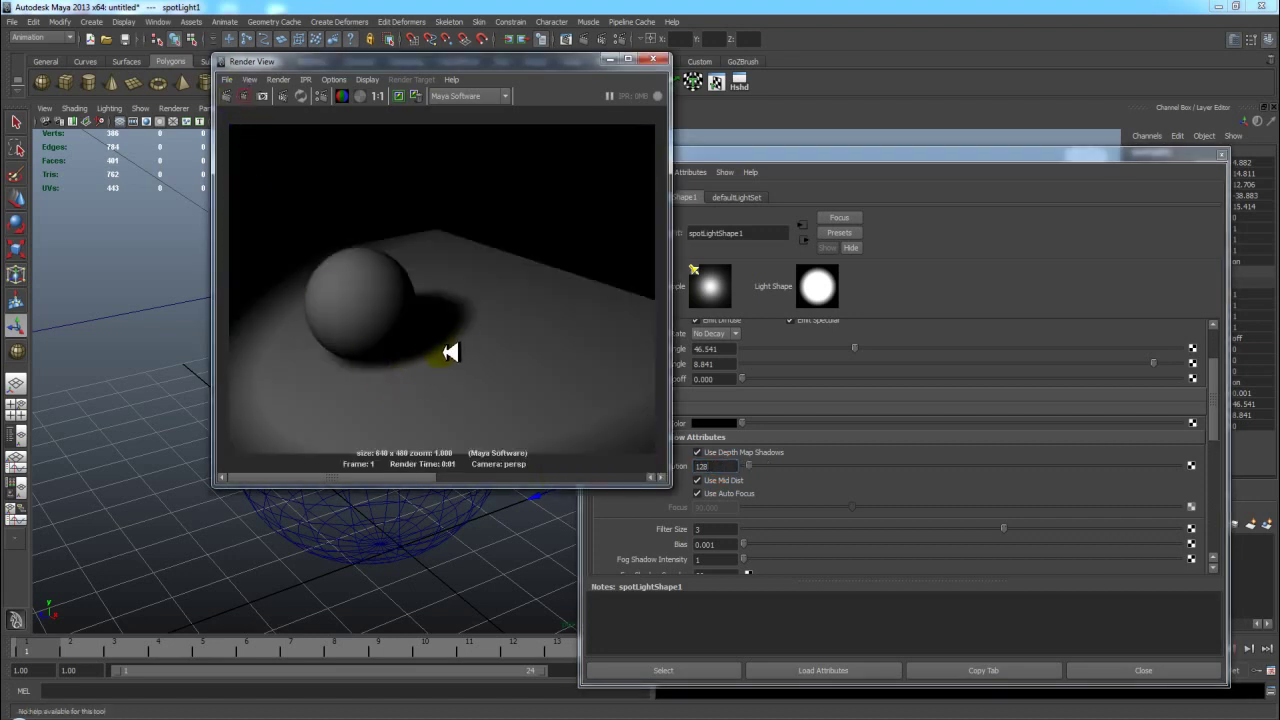
Compare shadow filter size 1 against 3 with re-renders, finishing at filter size 3
double_click(724, 530)
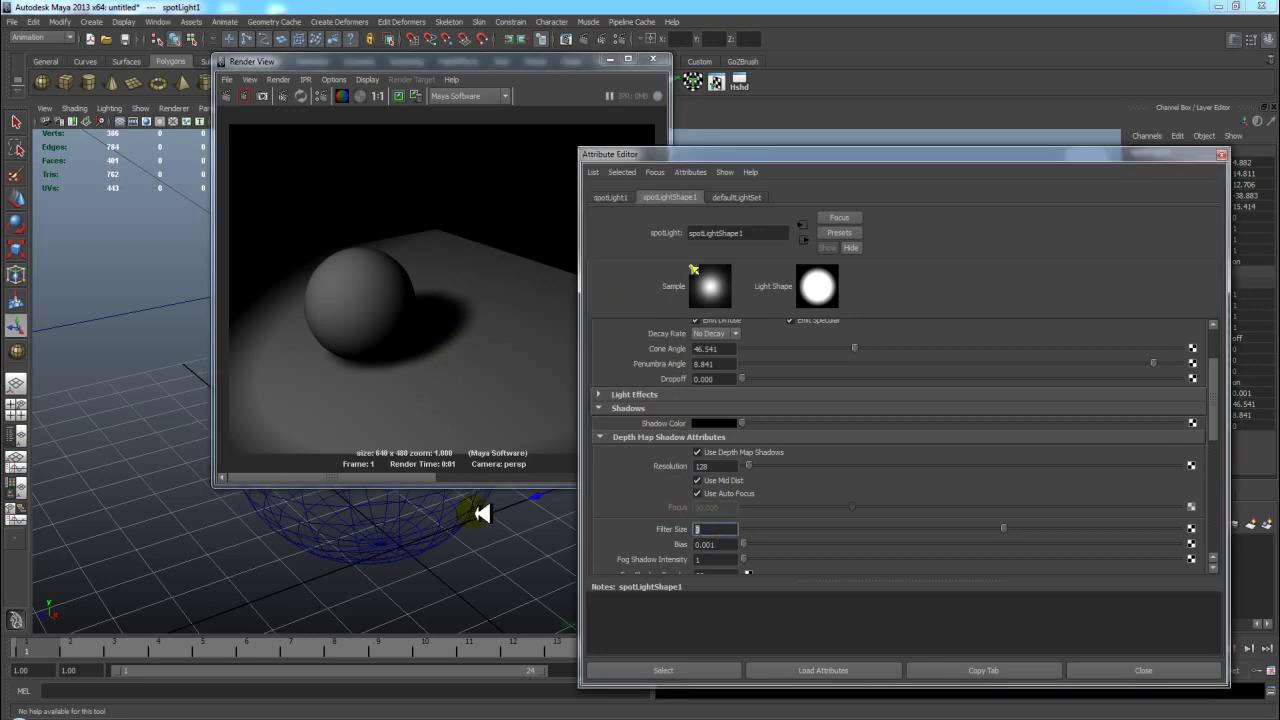
left_click(243, 95)
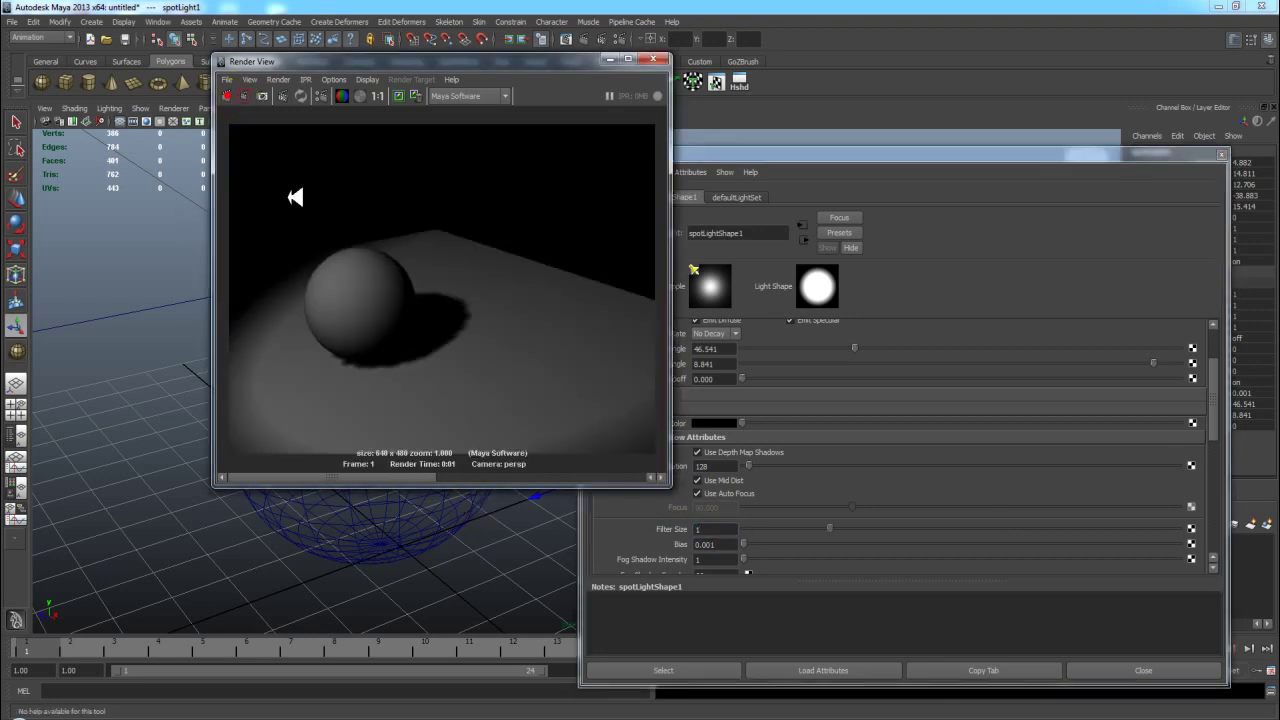
double_click(722, 530)
type("3")
key("Return")
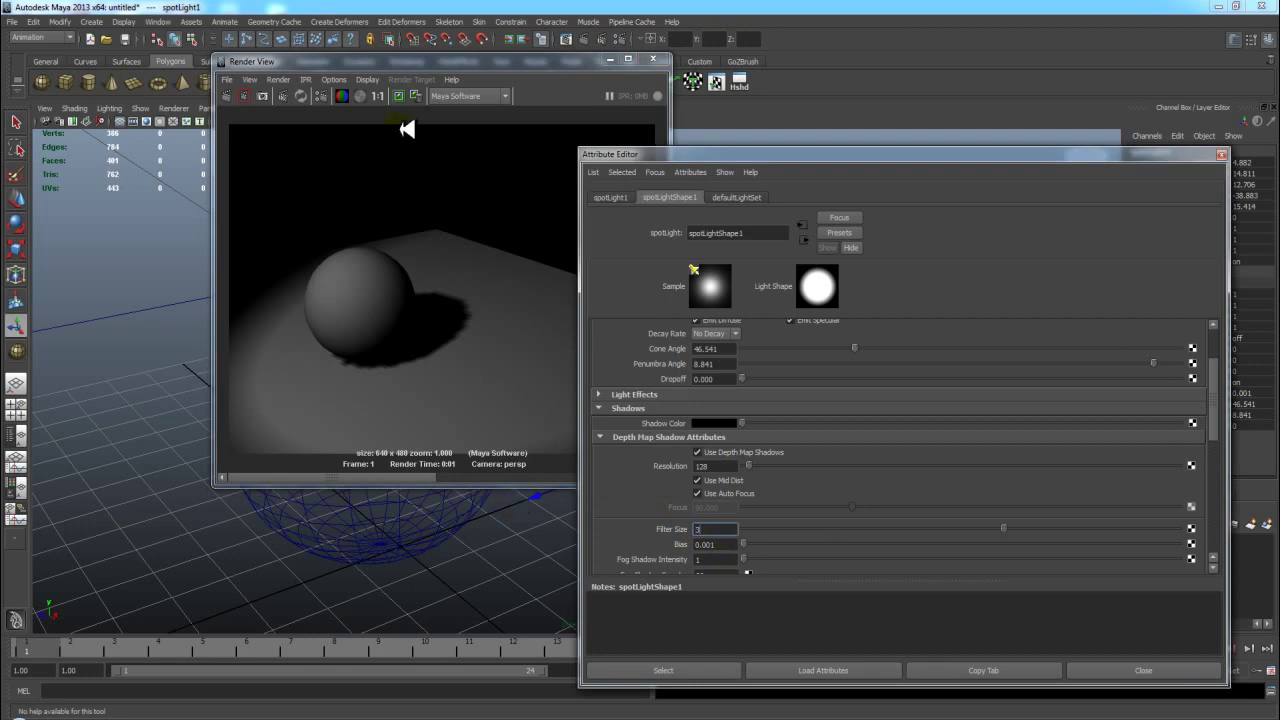
left_click(409, 135)
left_click(226, 95)
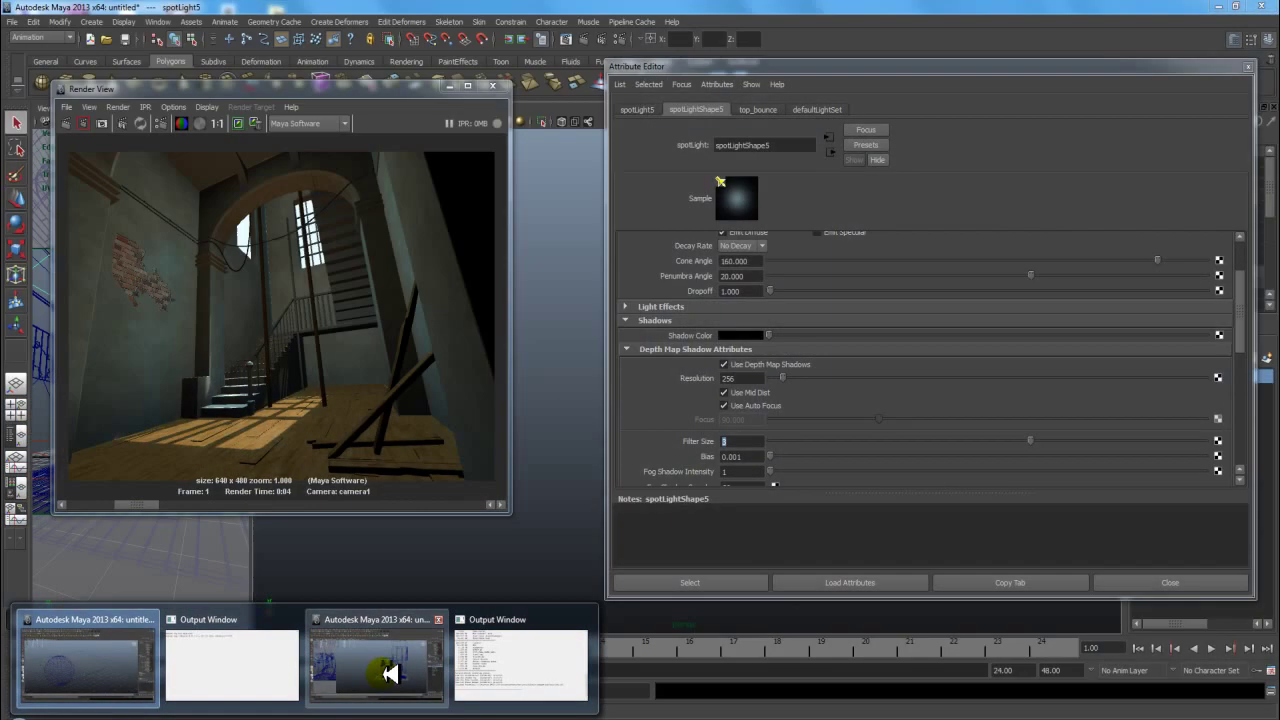
In the stairwell scene, inspect spotLightShape4's attributes, then close them
left_click(376, 668)
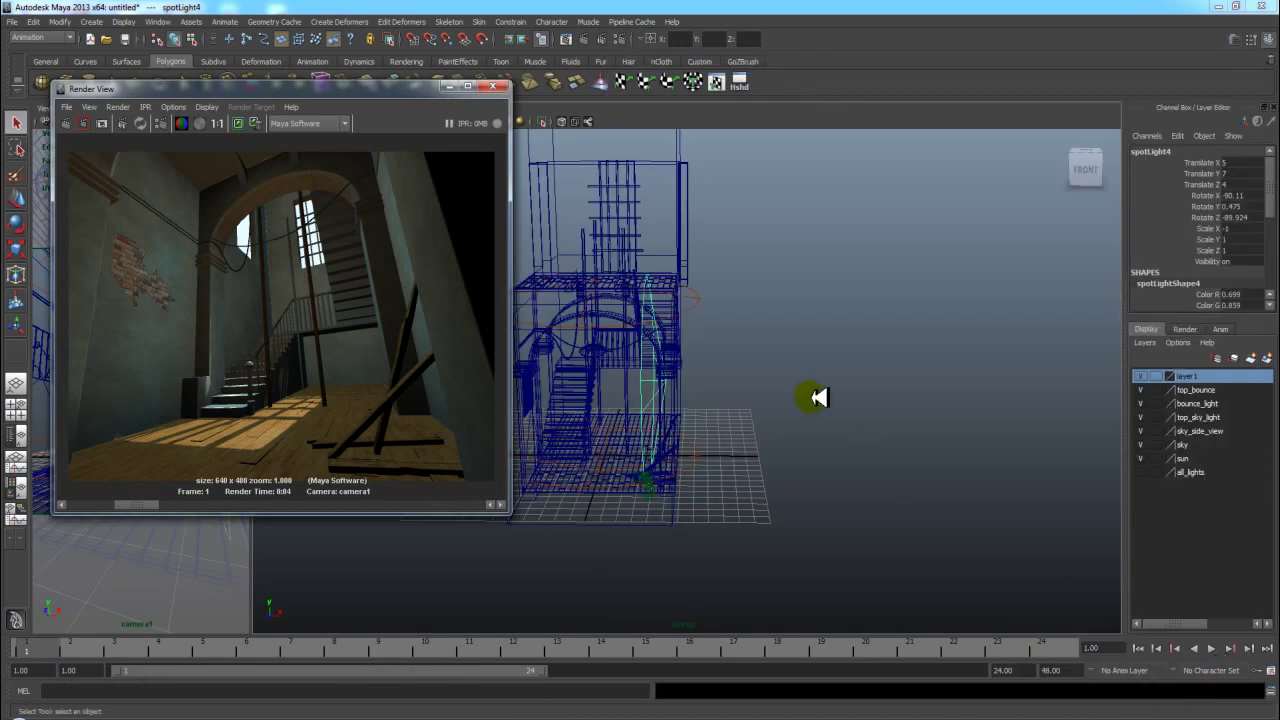
key("ctrl+a")
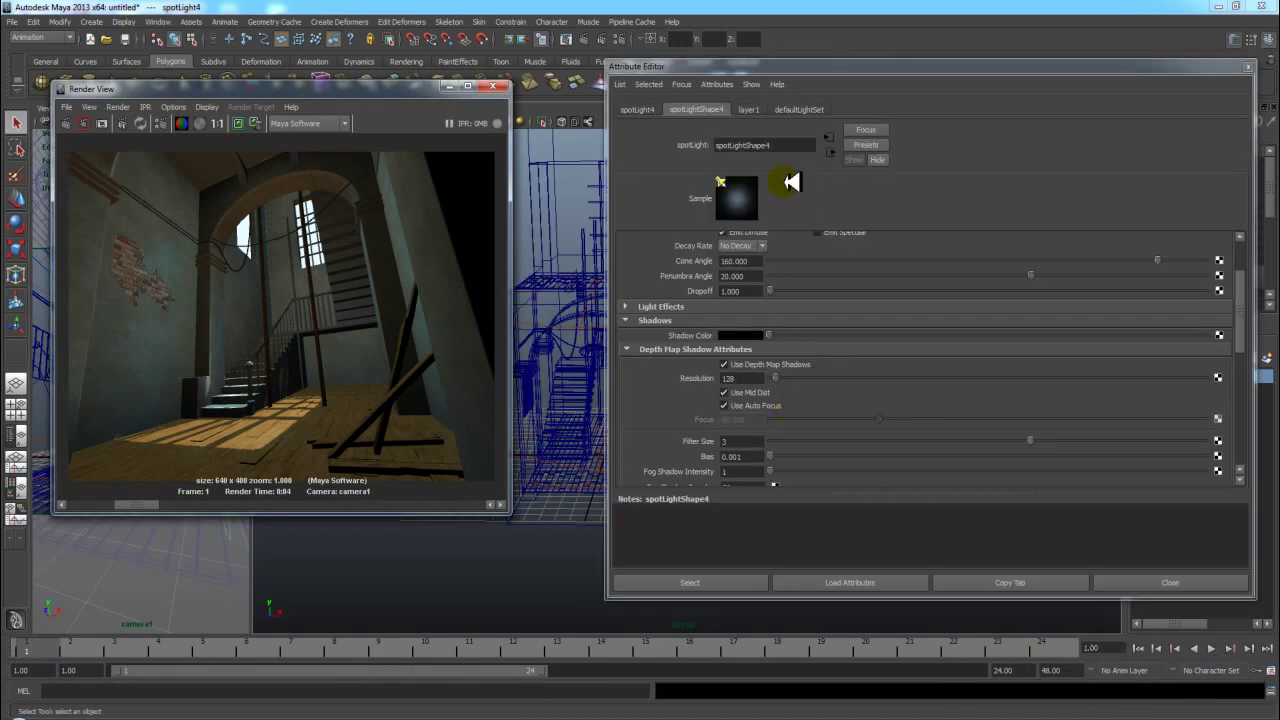
scroll(822, 313, "up", 2)
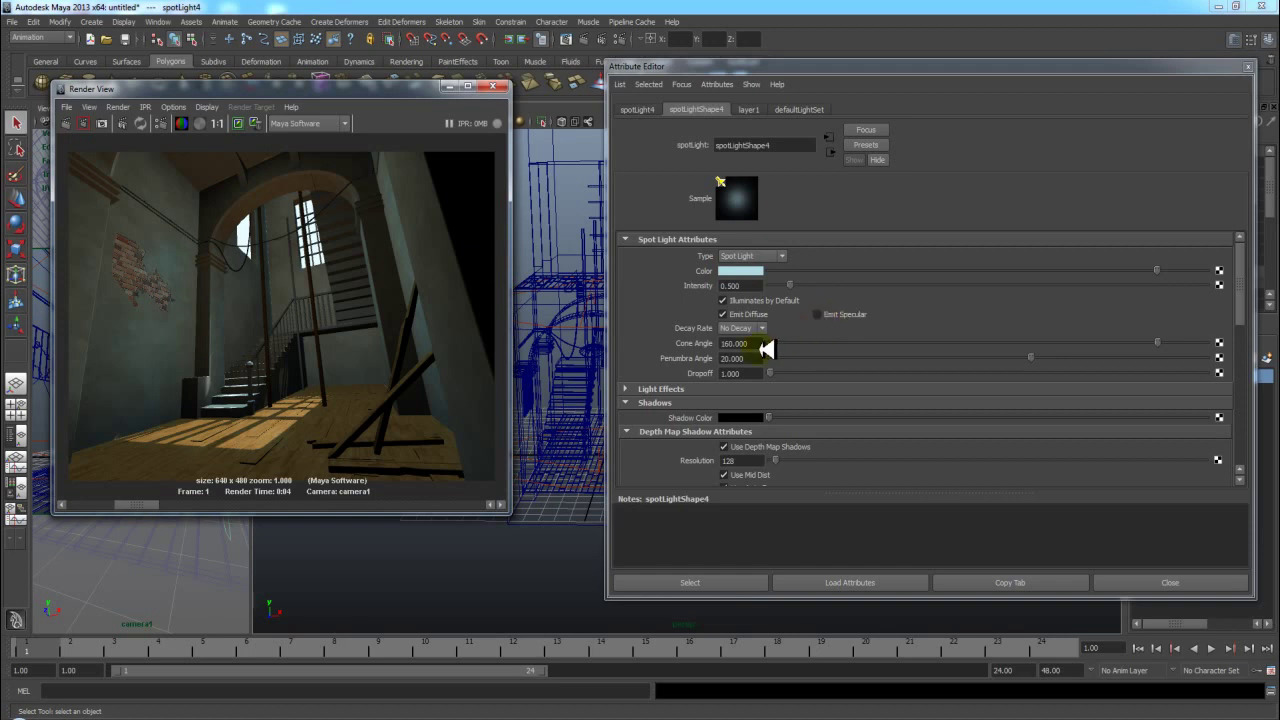
left_click(1253, 66)
mouse_move(766, 314)
left_mouse_down("alt")
mouse_move(766, 329)
mouse_move(810, 354)
left_mouse_up("alt")
Rename spotLight4's layer1 to right_bounce and save it
double_click(1190, 376)
type("right_bounce")
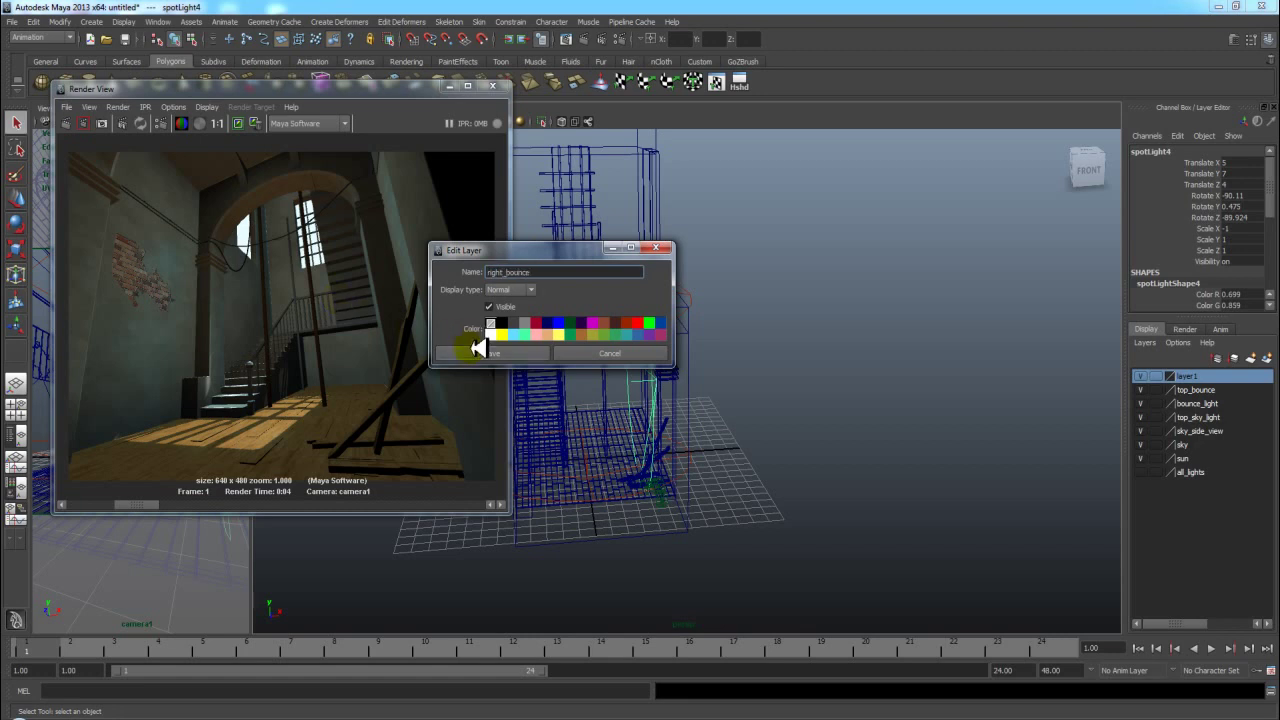
left_click(475, 352)
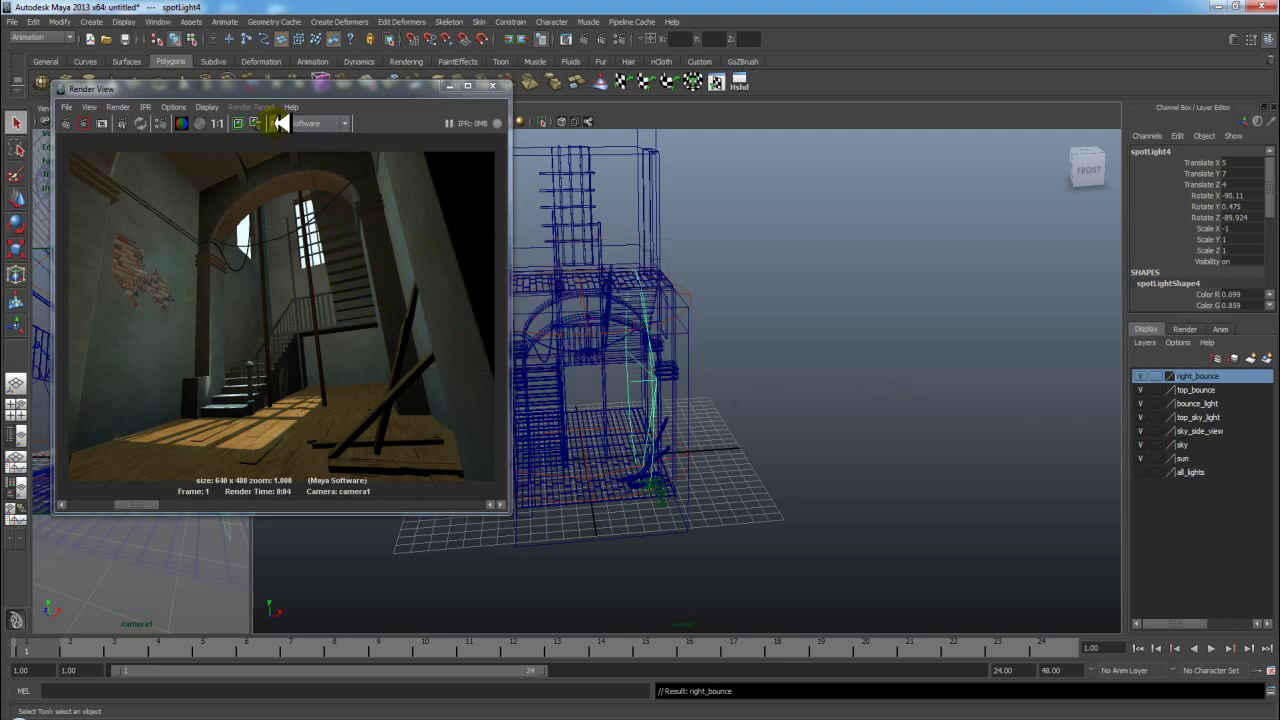
left_click(143, 506)
mouse_move(109, 504)
left_mouse_down()
mouse_move(153, 506)
mouse_move(80, 506)
left_mouse_up()
Put spotLight3 (intensity 0.5, 160° cone) on a left_bounce layer and re-render the stairwell
left_click(70, 122)
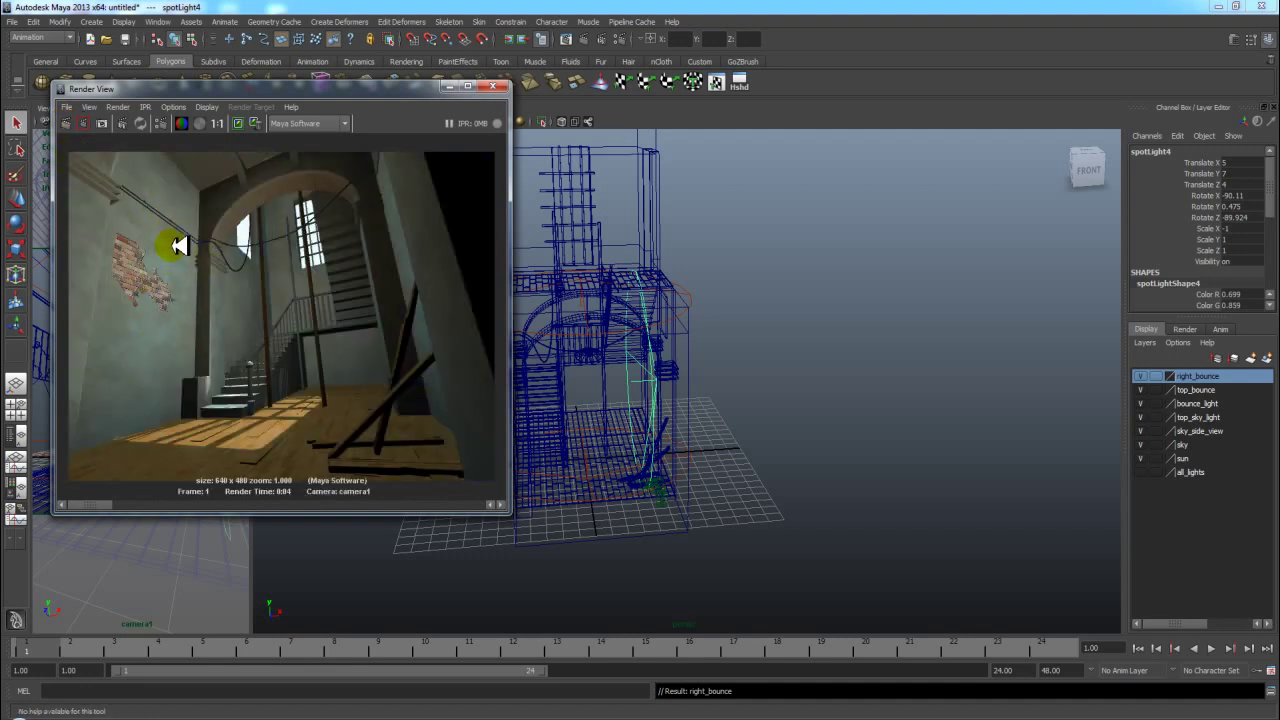
left_click(237, 122)
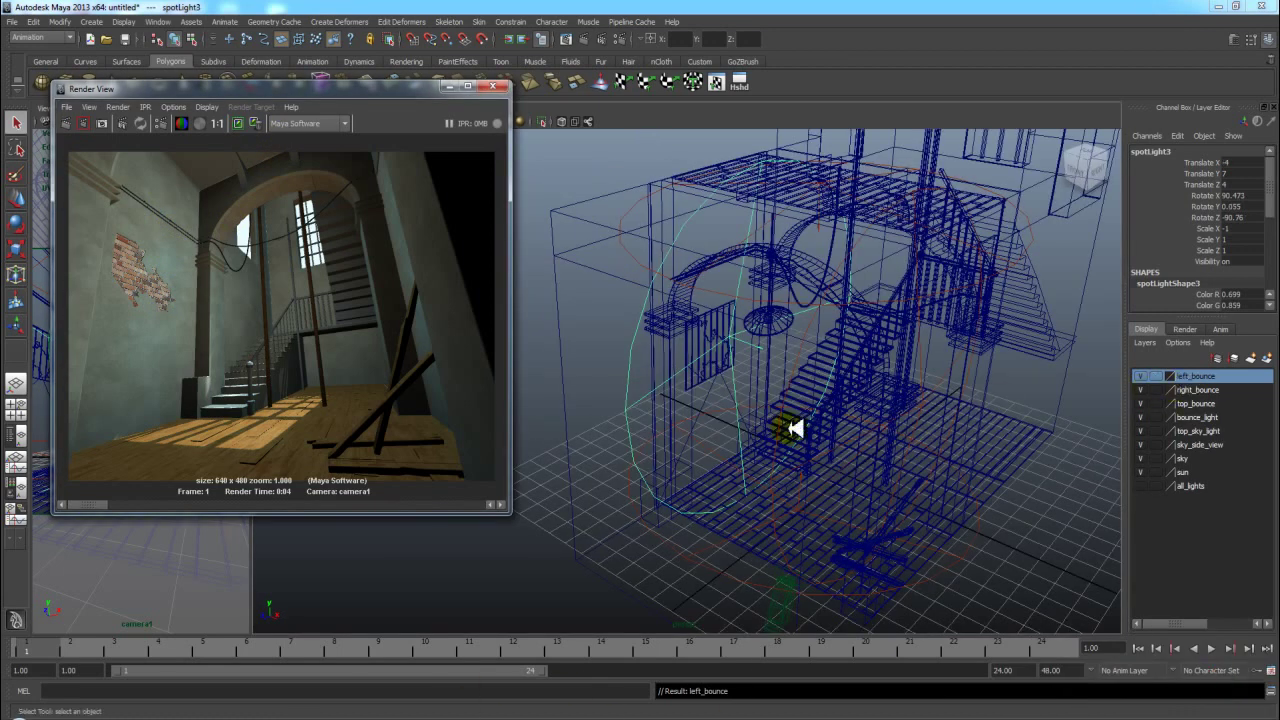
key("ctrl+a")
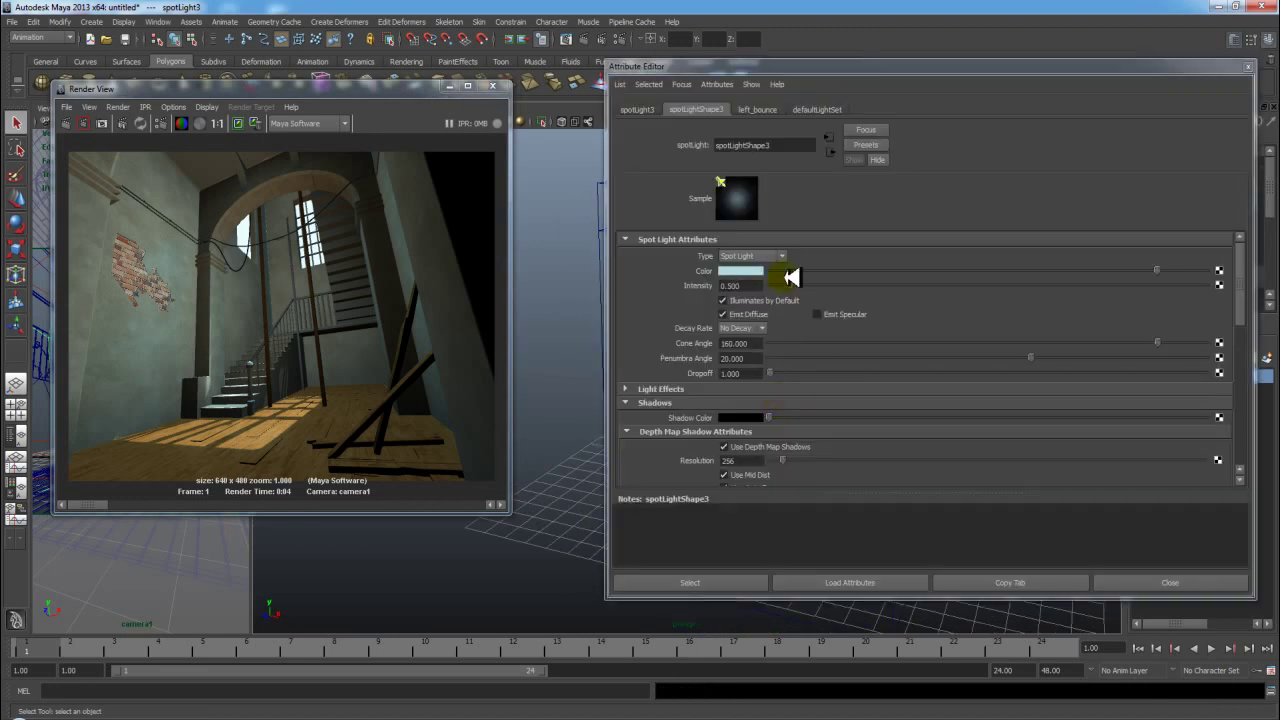
left_click(1248, 66)
left_click(74, 127)
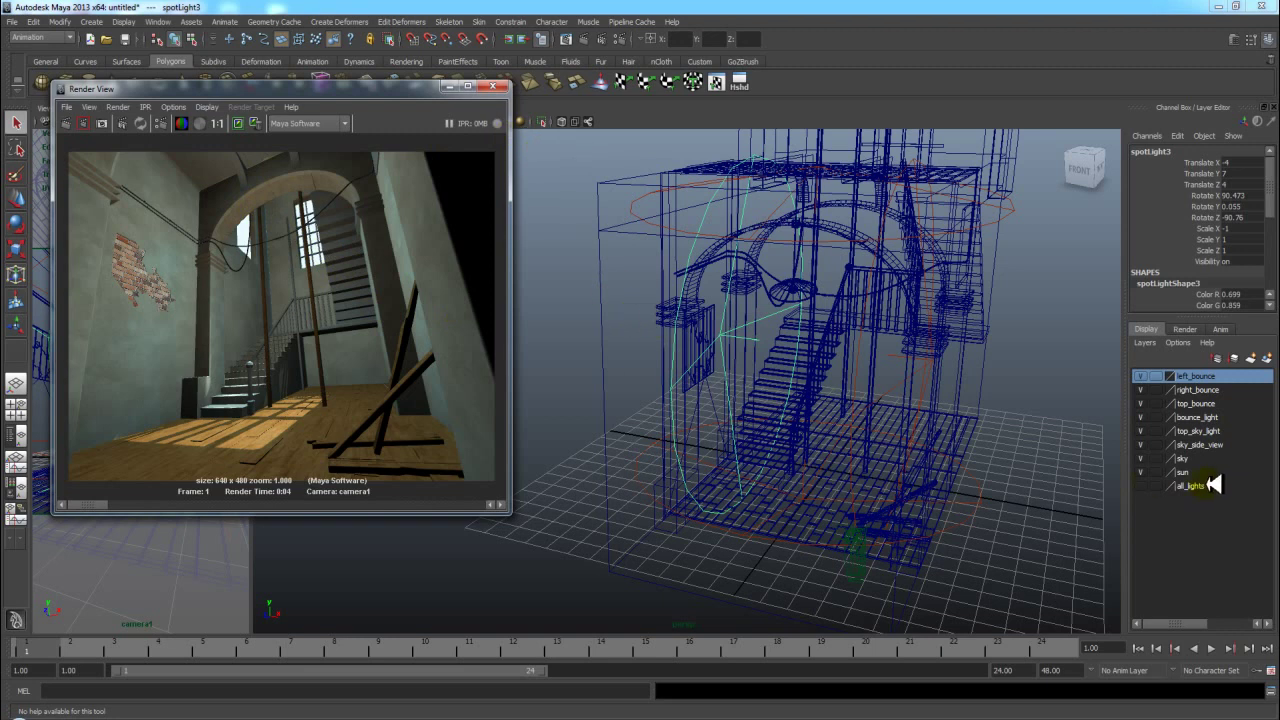
Put spotLight7 on a new layer renamed front_bounce
left_click_drag(934, 341, 846, 200, "alt")
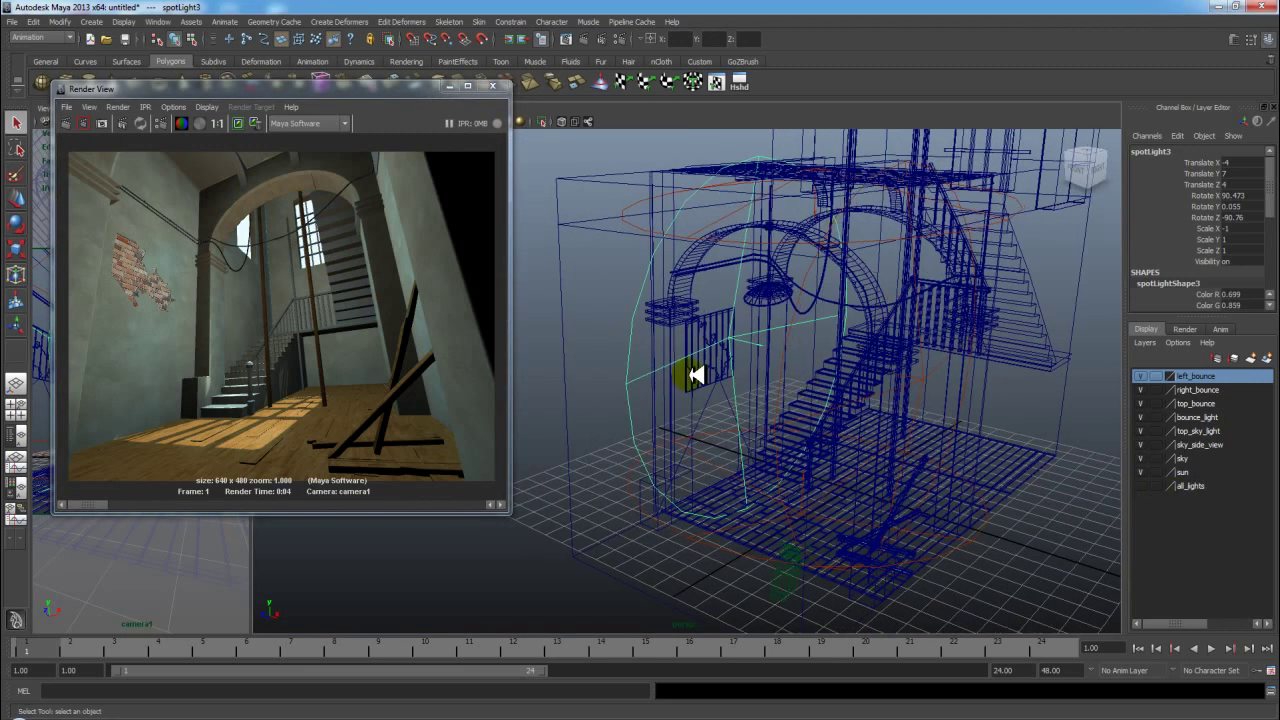
left_click_drag(770, 380, 1018, 525, "alt")
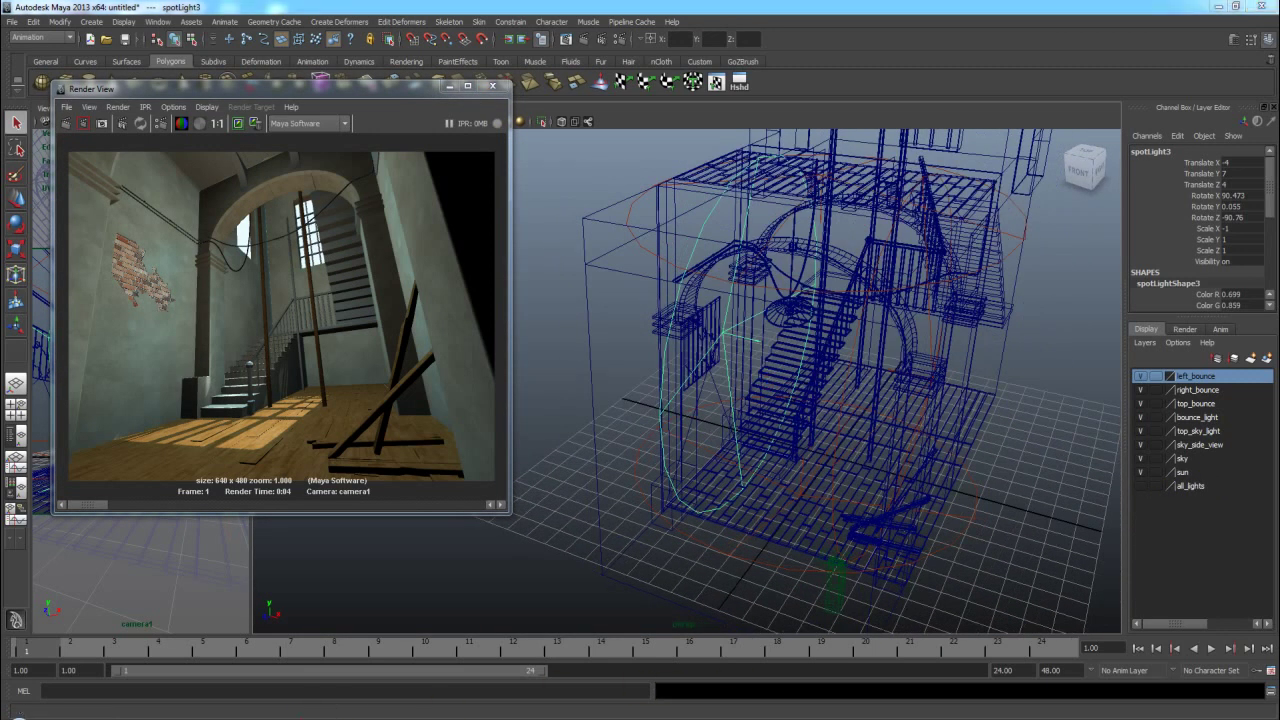
left_click_drag(960, 470, 886, 480, "alt")
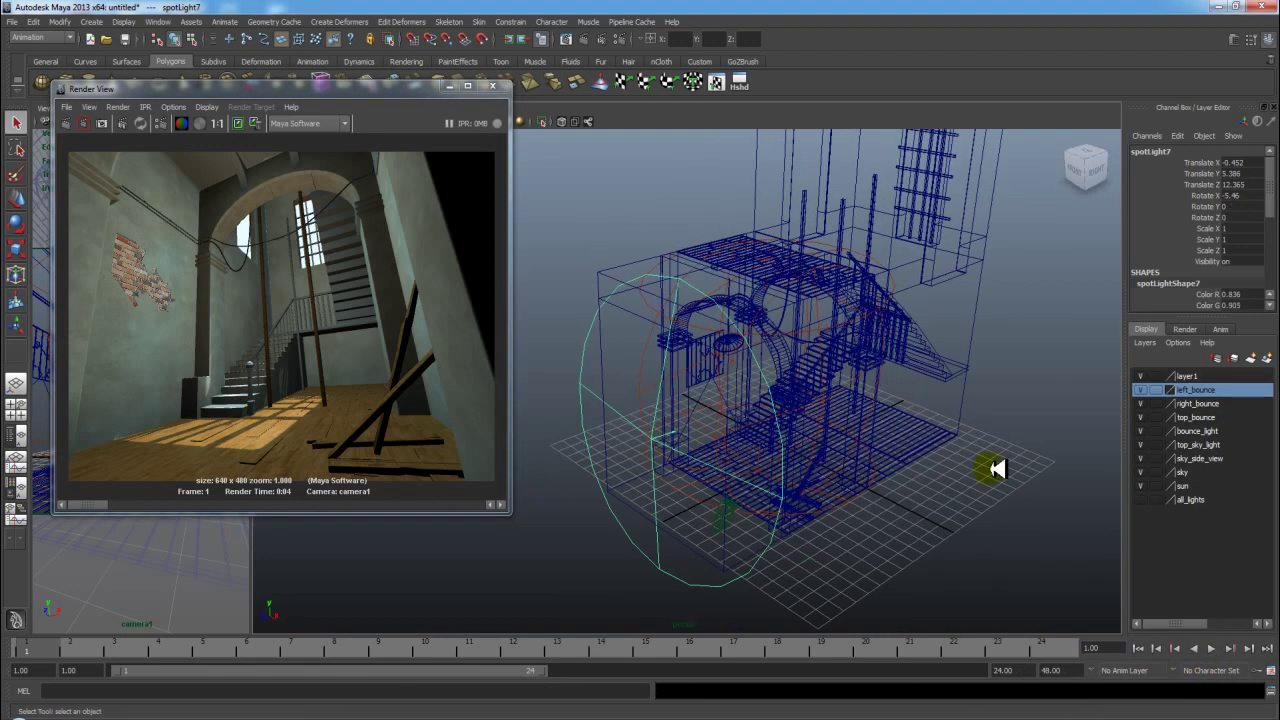
double_click(1203, 378)
double_click(540, 272)
type("front_bounce")
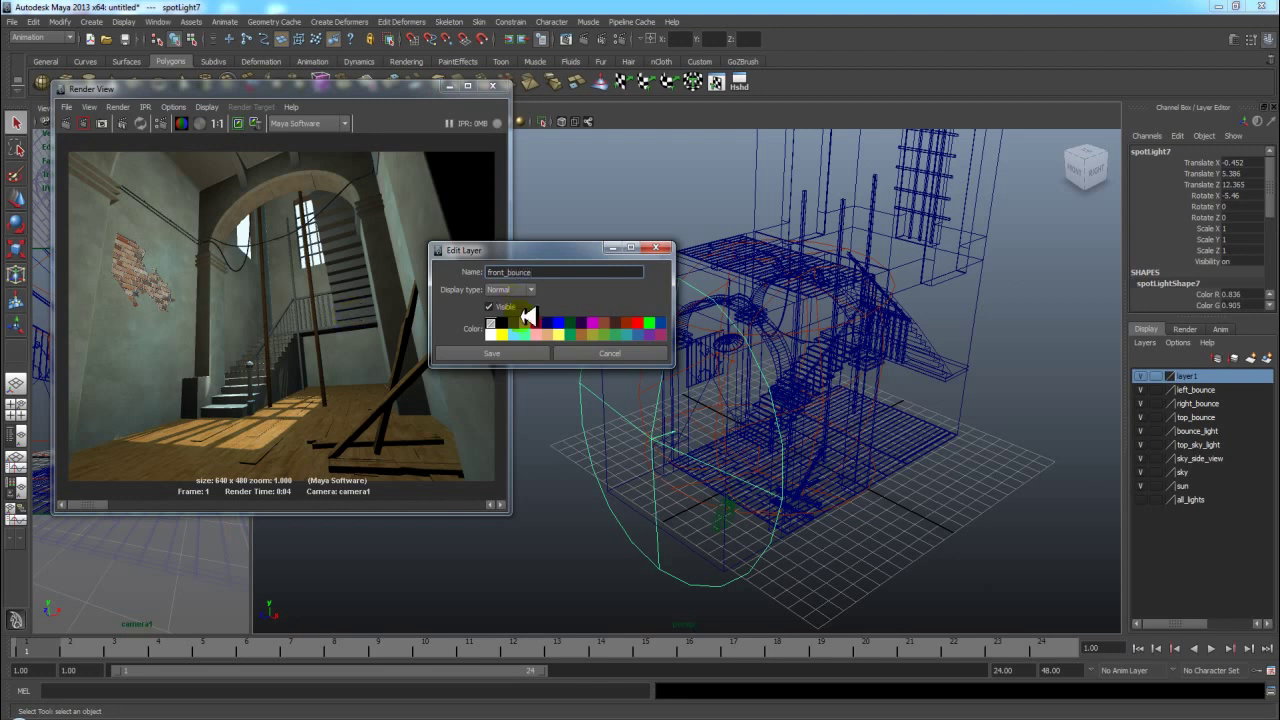
left_click(495, 354)
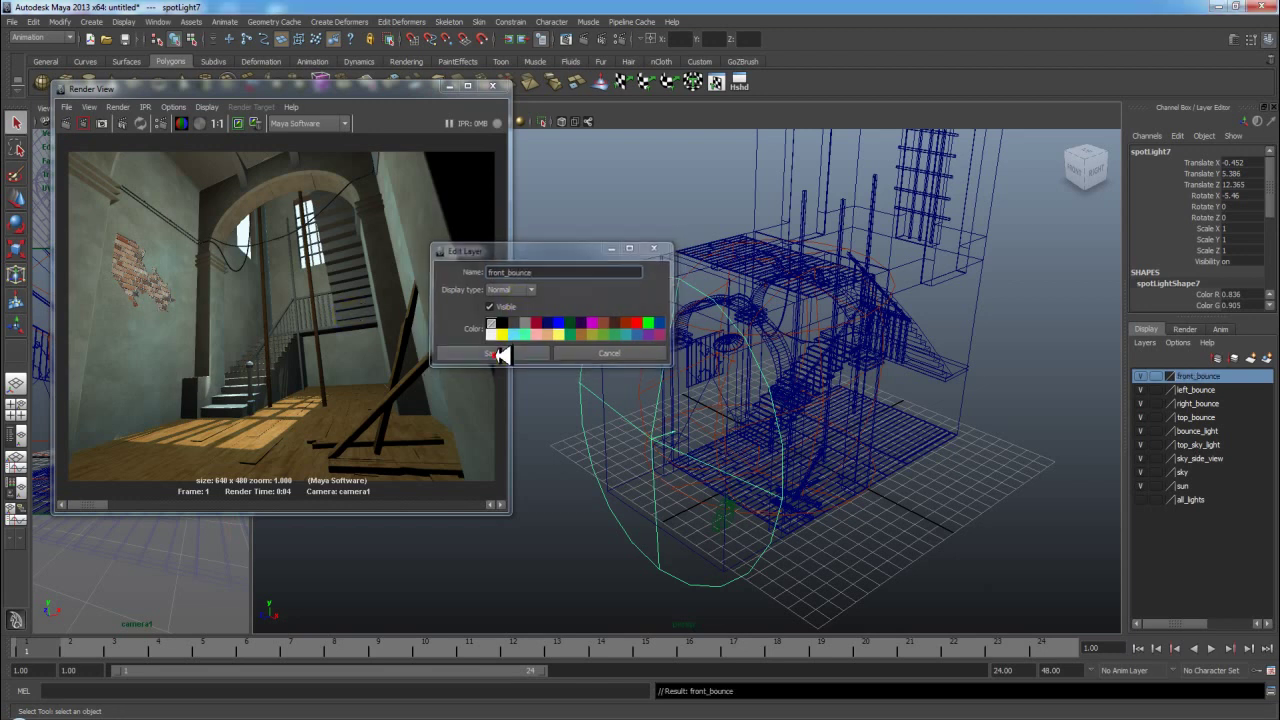
Check spotLight7's attributes (intensity 1.0, 163.357° cone) and re-render the stairwell
key("ctrl+a")
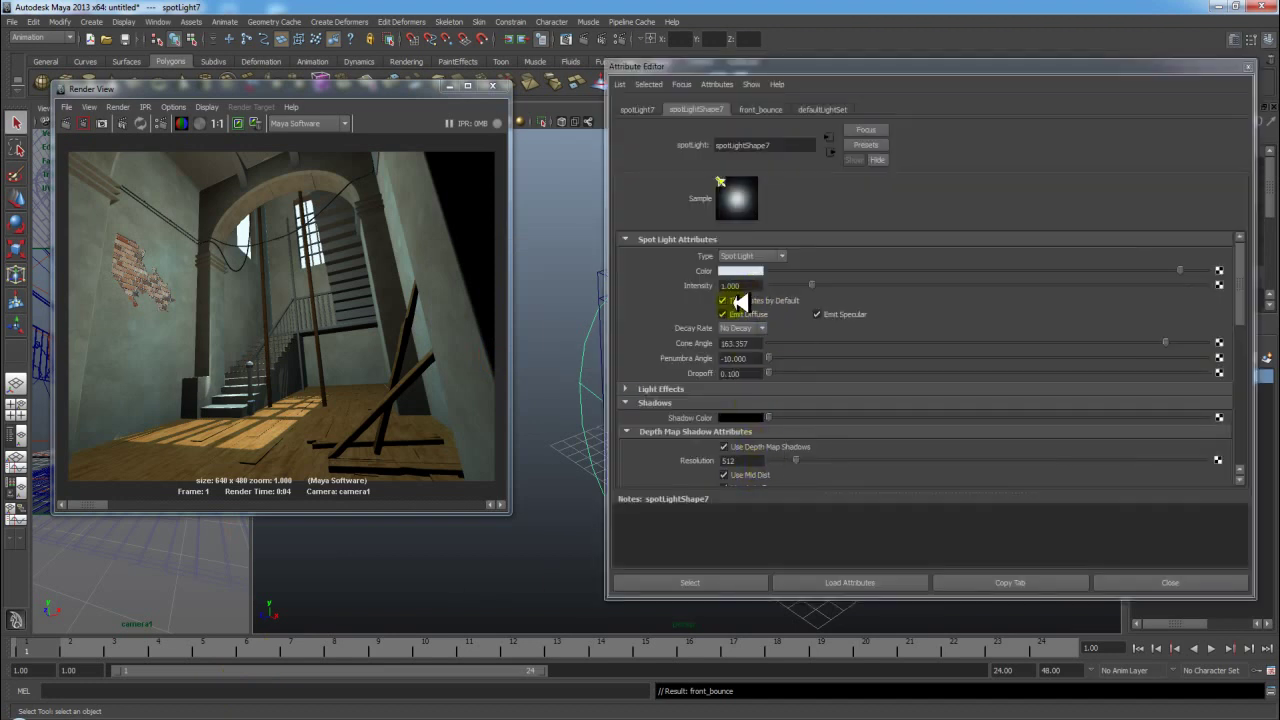
left_click(64, 122)
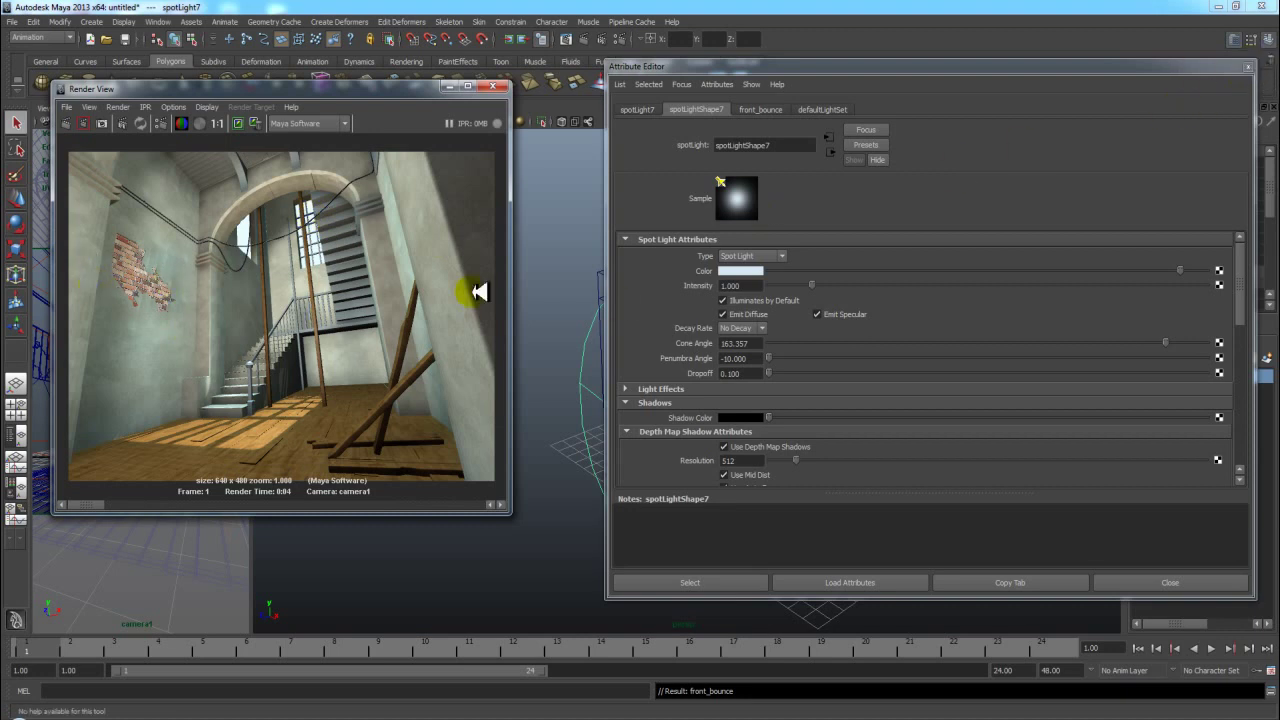
left_click(1249, 67)
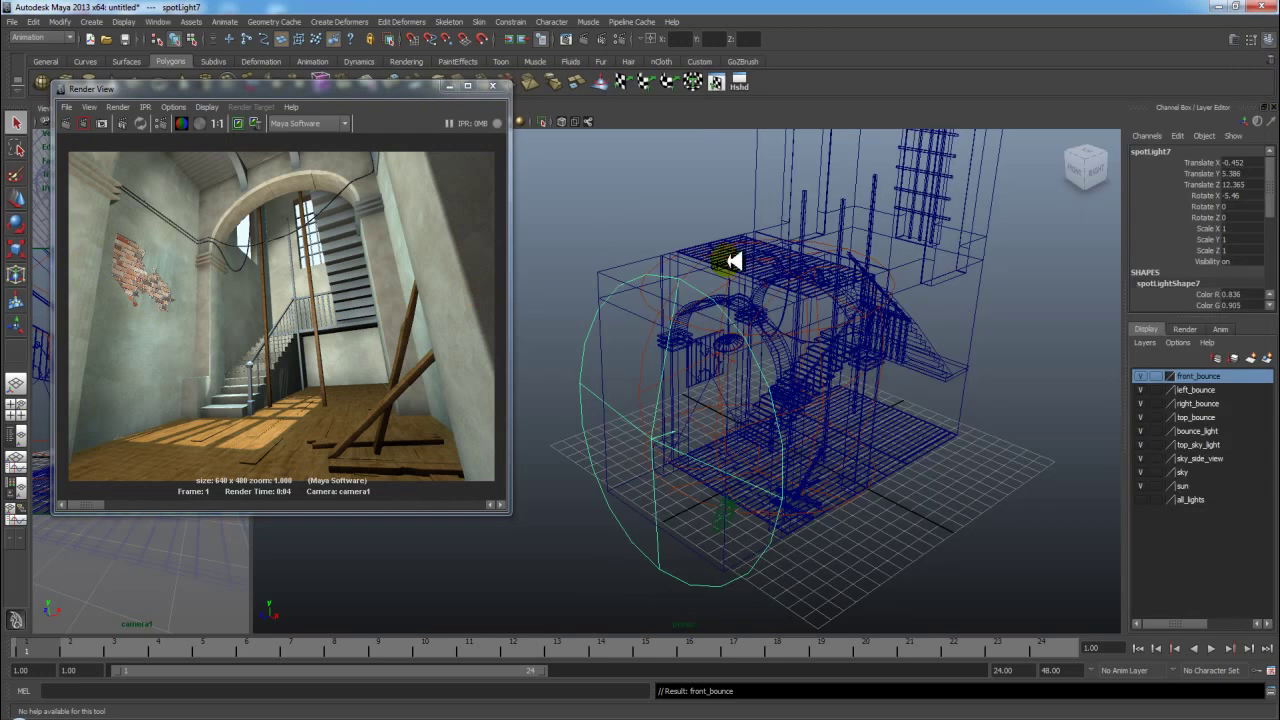
Keep the current render image and check spotLight1's attributes
left_click(236, 123)
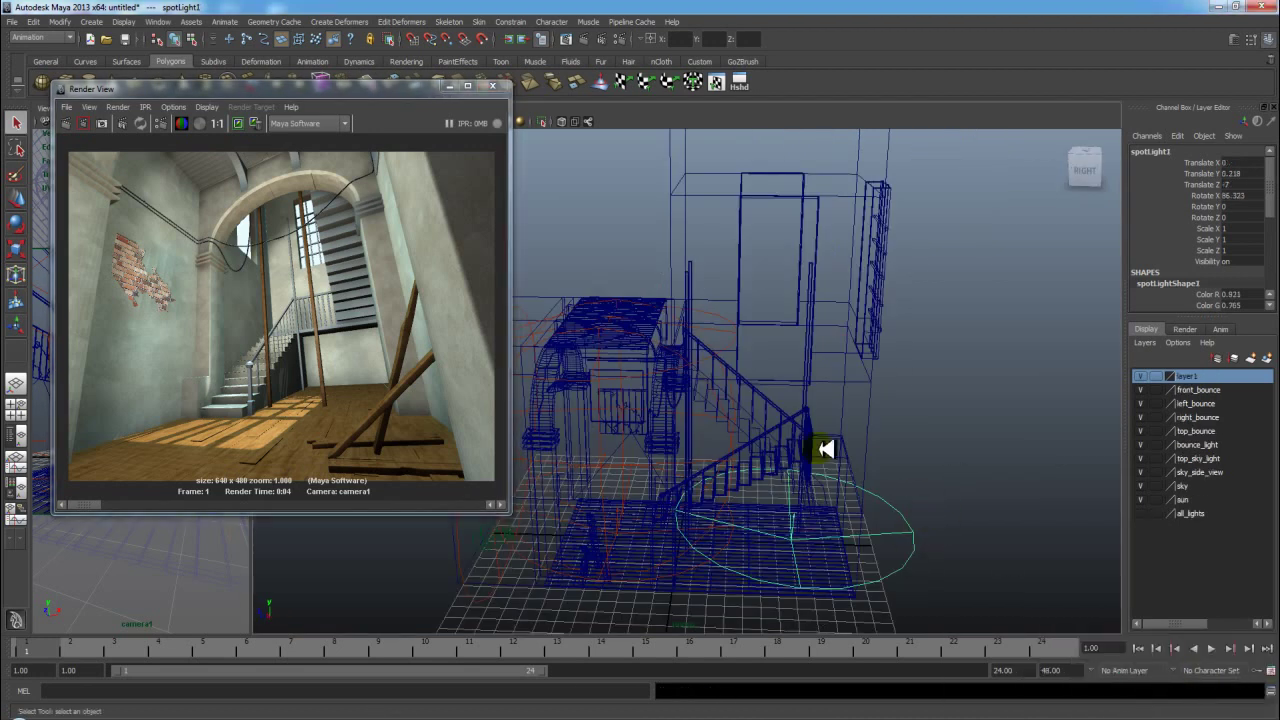
key("ctrl+a")
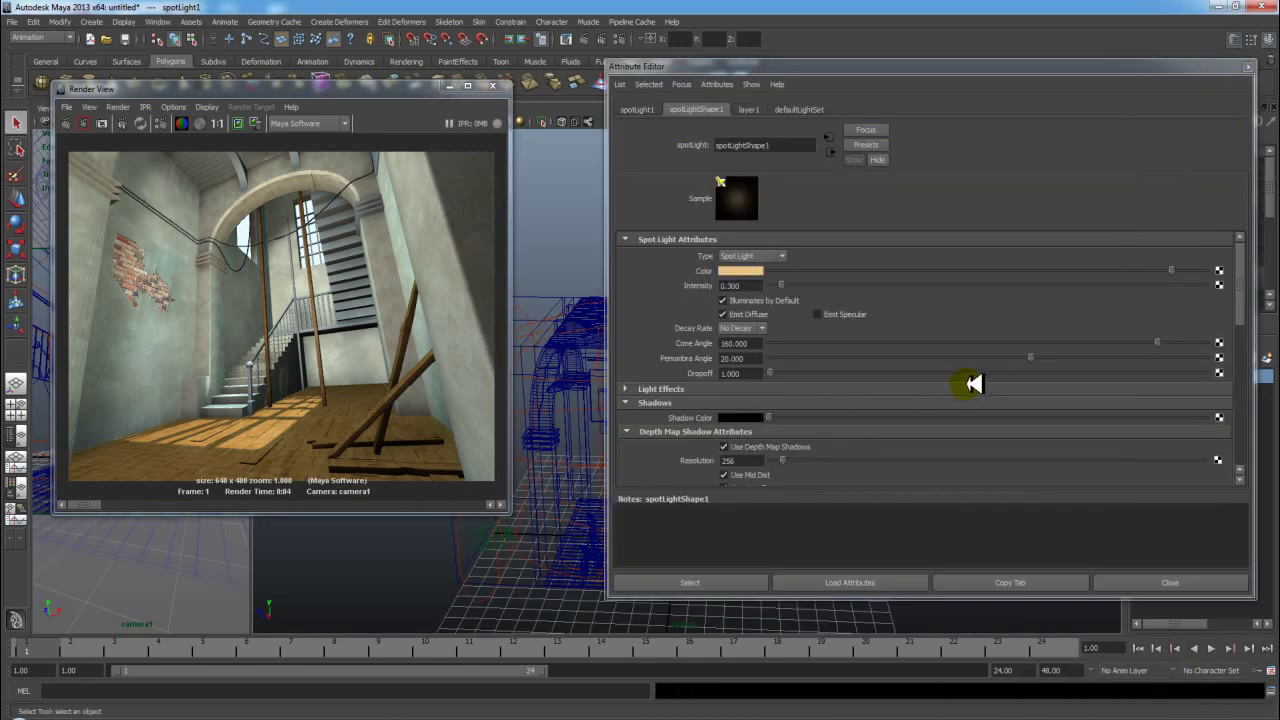
left_click(1249, 67)
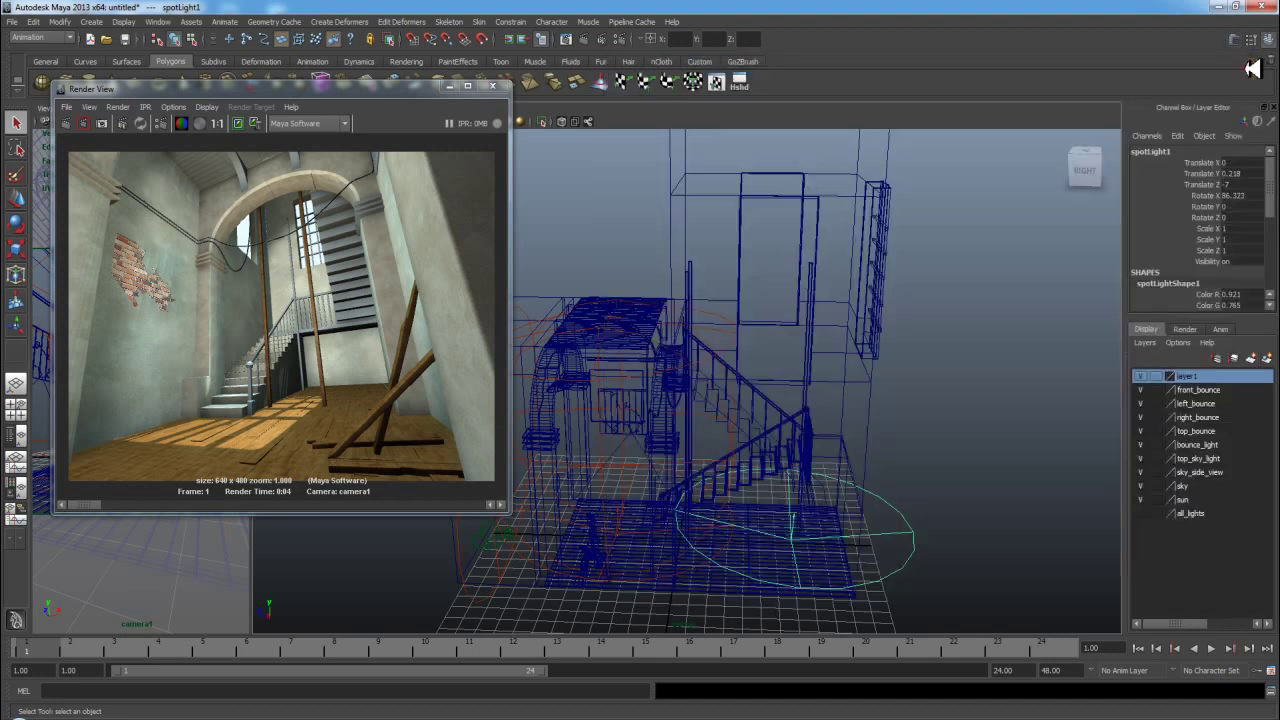
Rename spotLight1's new layer to b_bounce and save it
double_click(1214, 378)
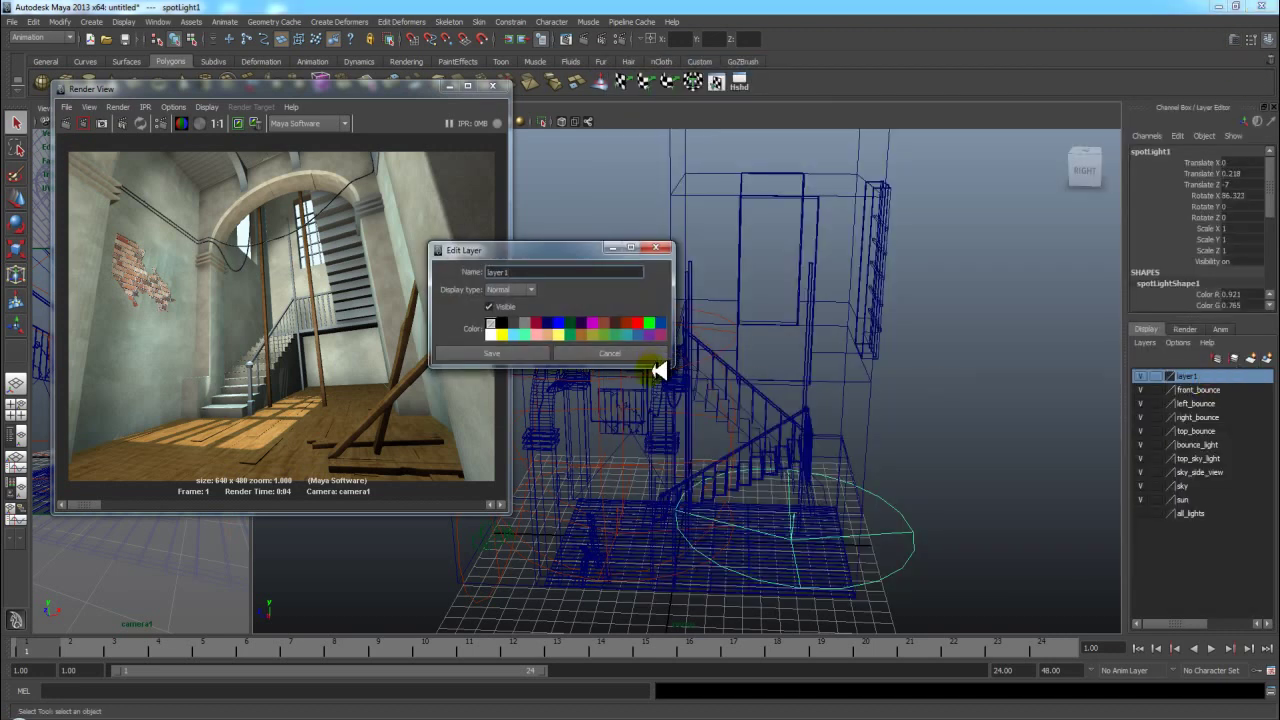
left_click_drag(530, 276, 385, 312)
type("b_bounce")
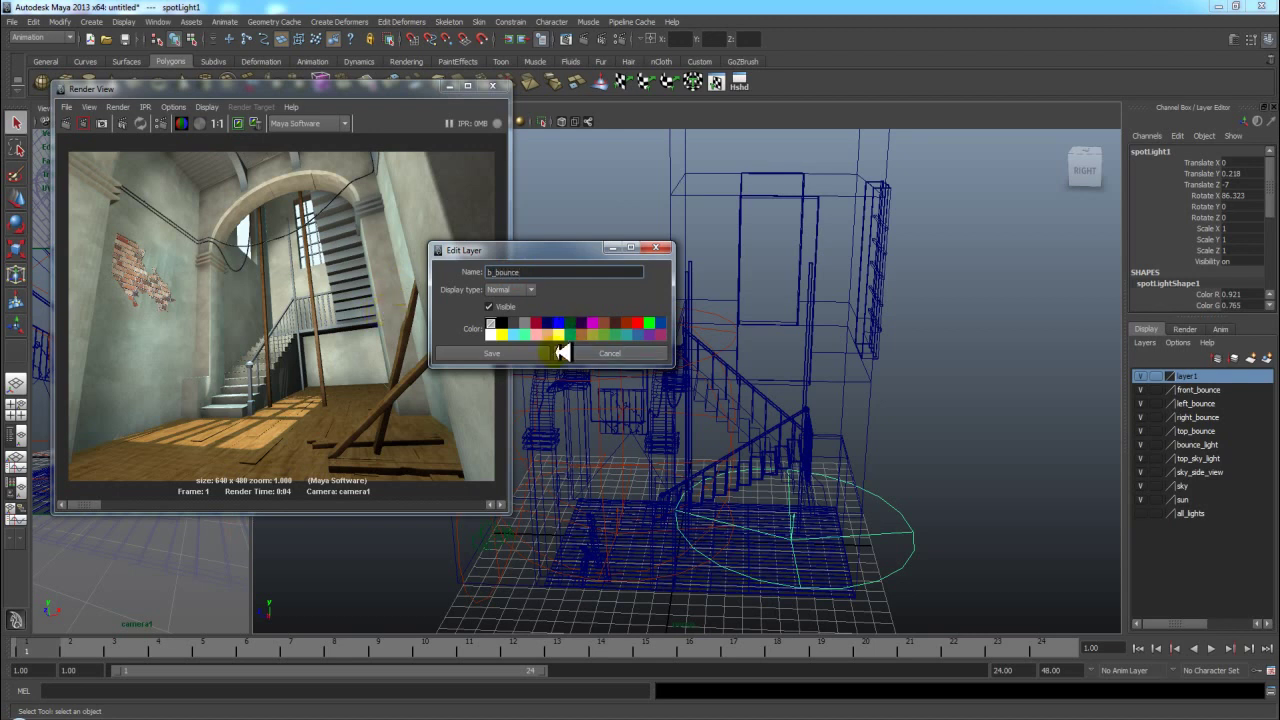
left_click(500, 353)
left_click_drag(893, 378, 877, 366, "alt")
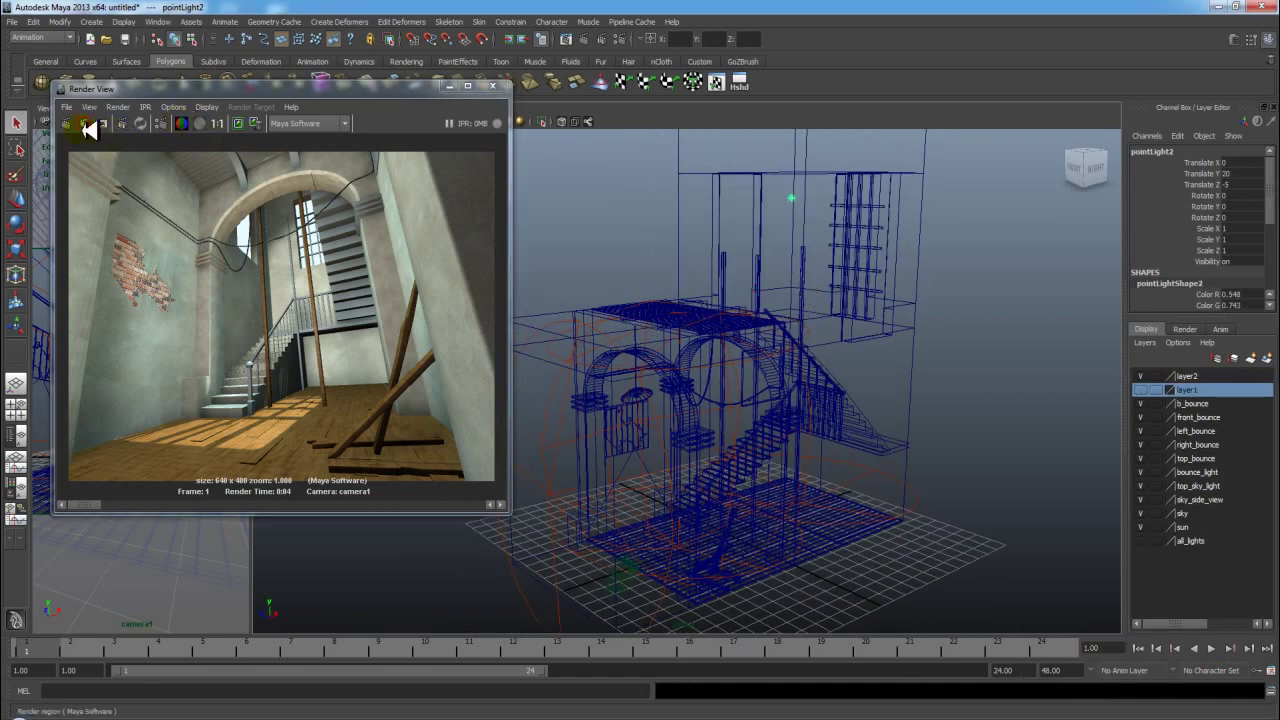
Re-render the stairwell and nudge the point light slightly along X
left_click(66, 123)
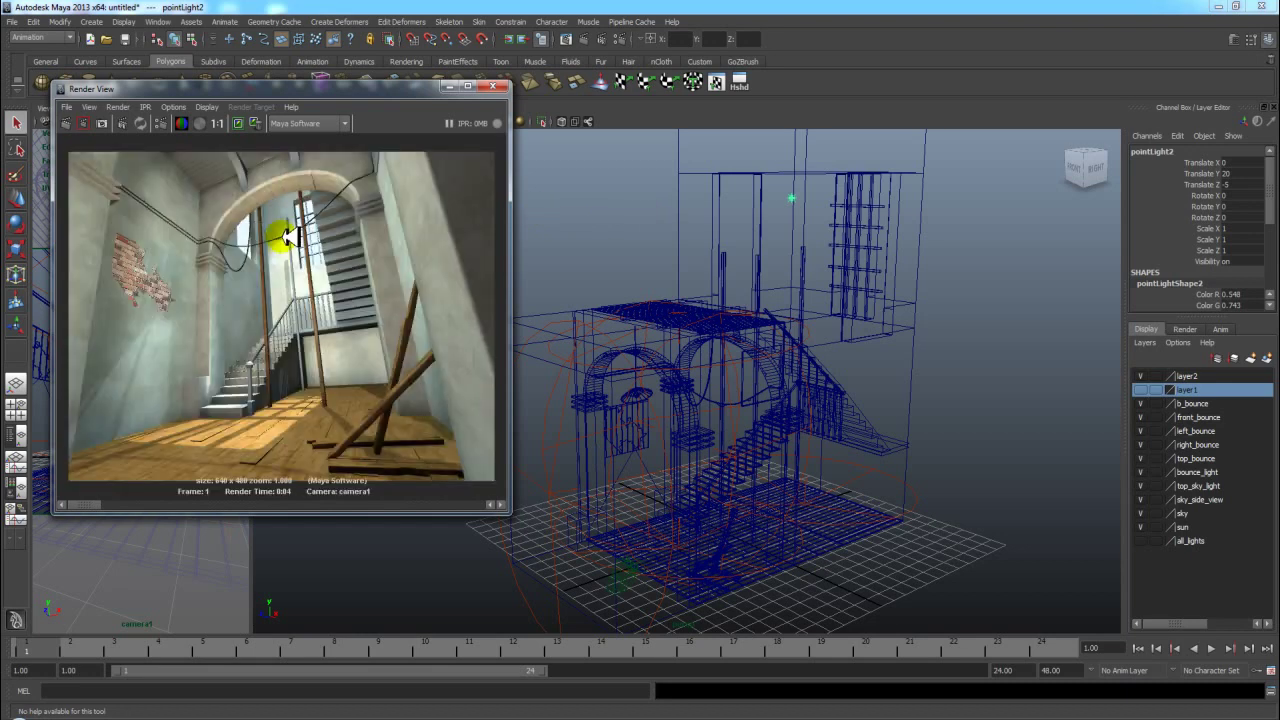
left_click_drag(790, 203, 803, 189, "alt")
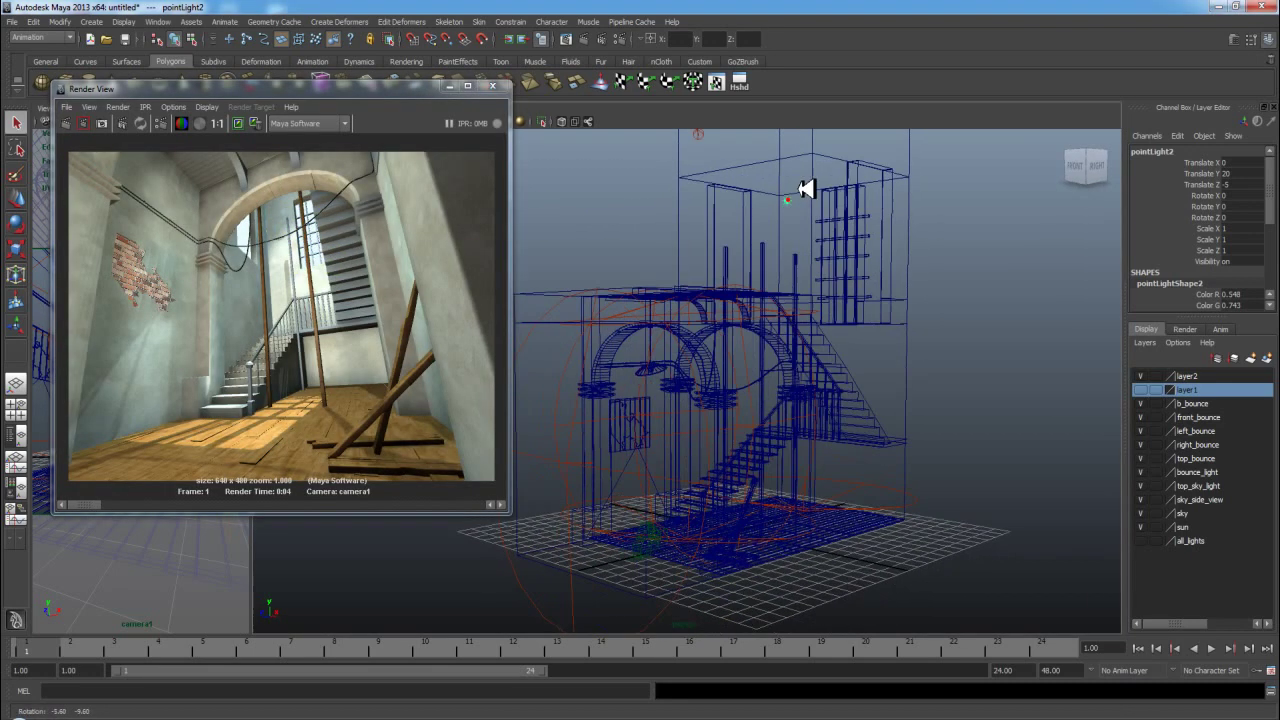
mouse_move(756, 236)
left_mouse_down("alt")
mouse_move(836, 237)
mouse_move(823, 251)
mouse_move(814, 229)
left_mouse_up("alt")
key("w")
mouse_move(816, 173)
left_mouse_down()
mouse_move(797, 180)
mouse_move(784, 216)
left_mouse_up()
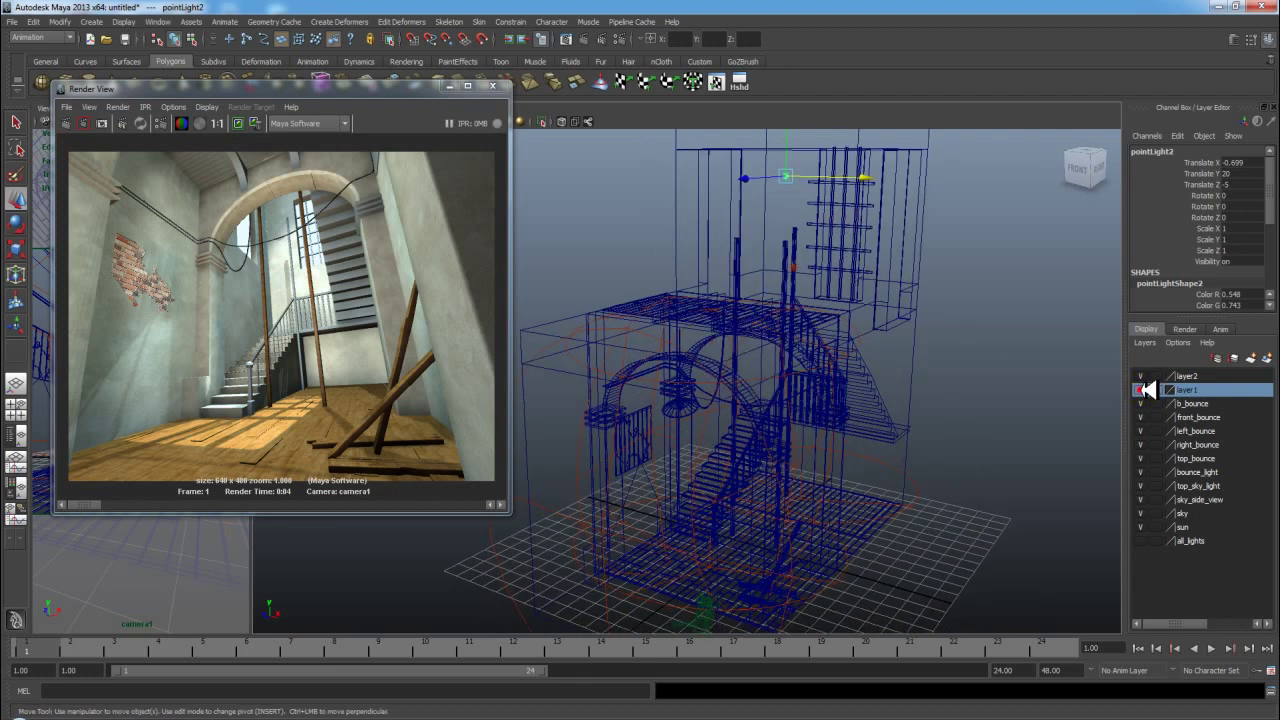
Re-render, then show pointLight2's attributes: intensity 1.000, no decay
left_click(68, 121)
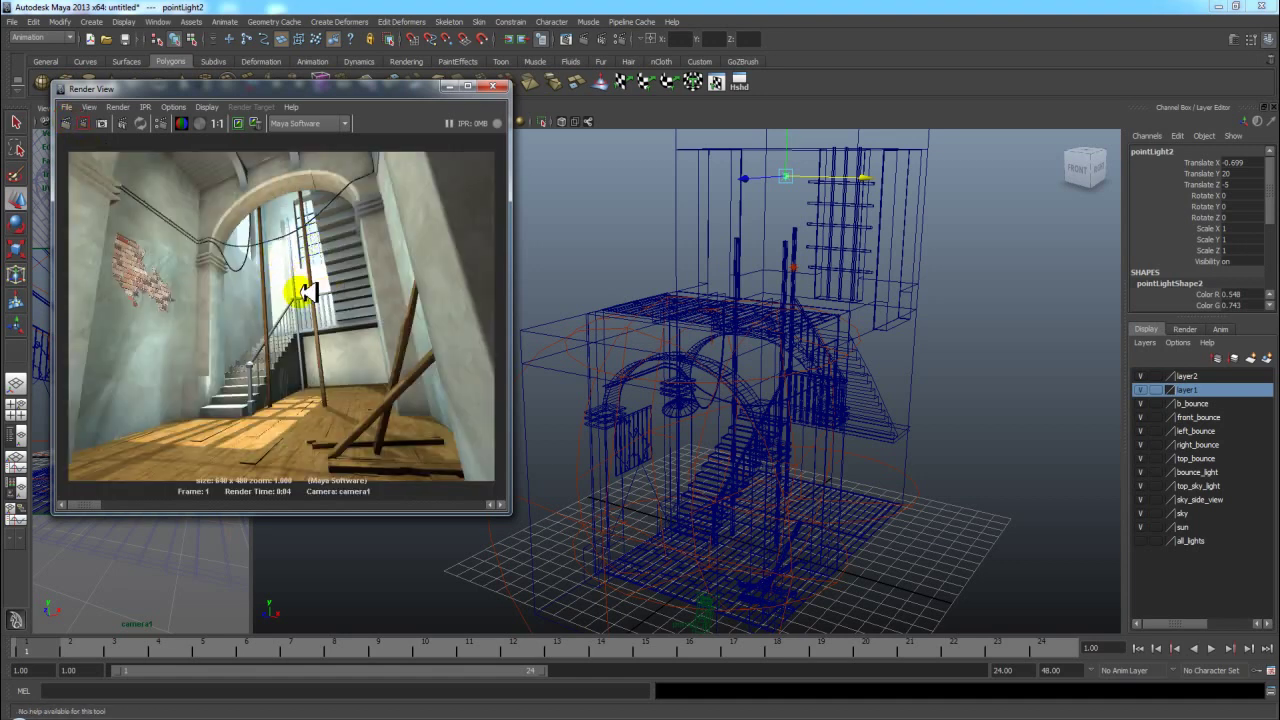
left_click_drag(920, 263, 903, 297, "alt")
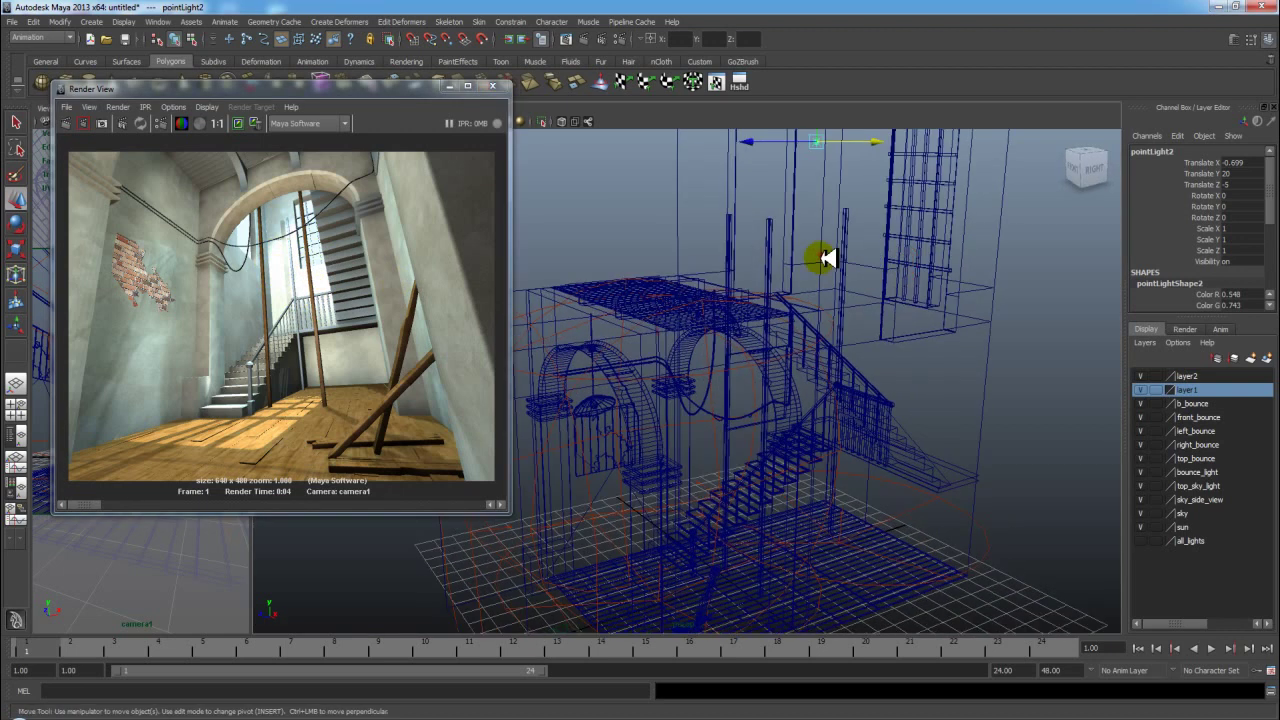
left_click_drag(843, 266, 829, 209, "alt")
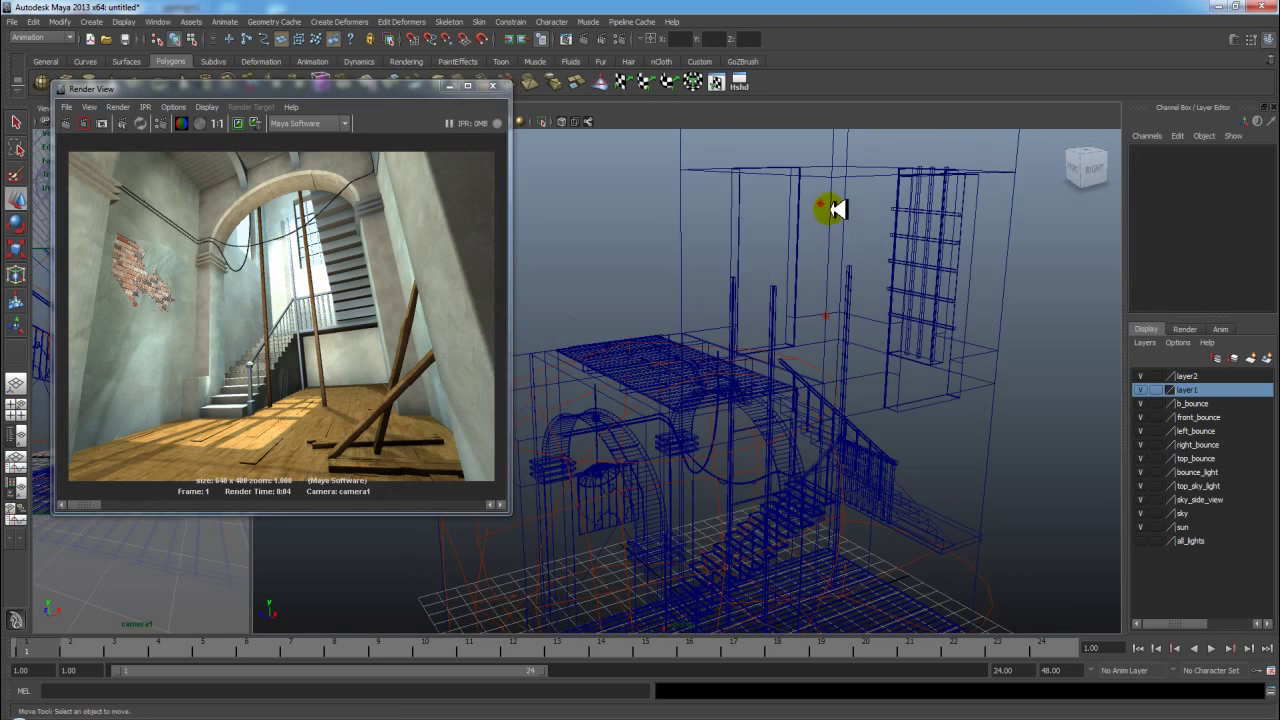
key("ctrl+a")
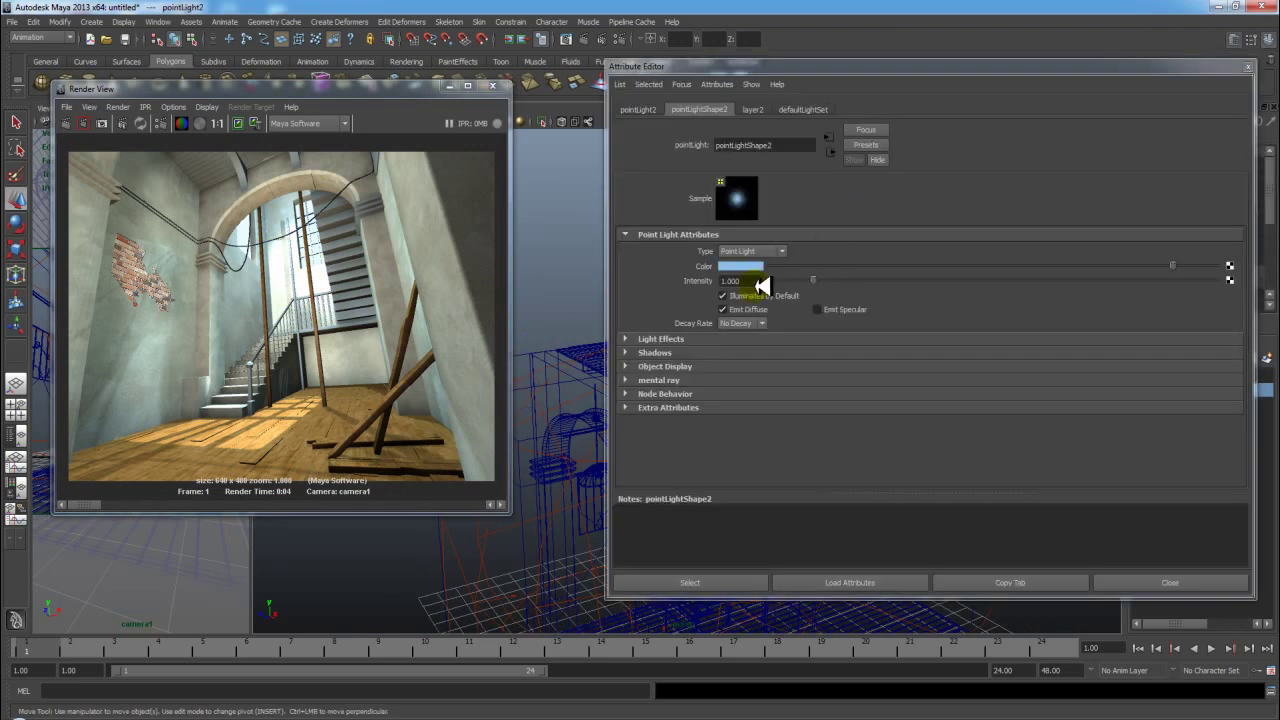
Look at the point light's Light Effects settings, then close it and zoom out
left_click(735, 338)
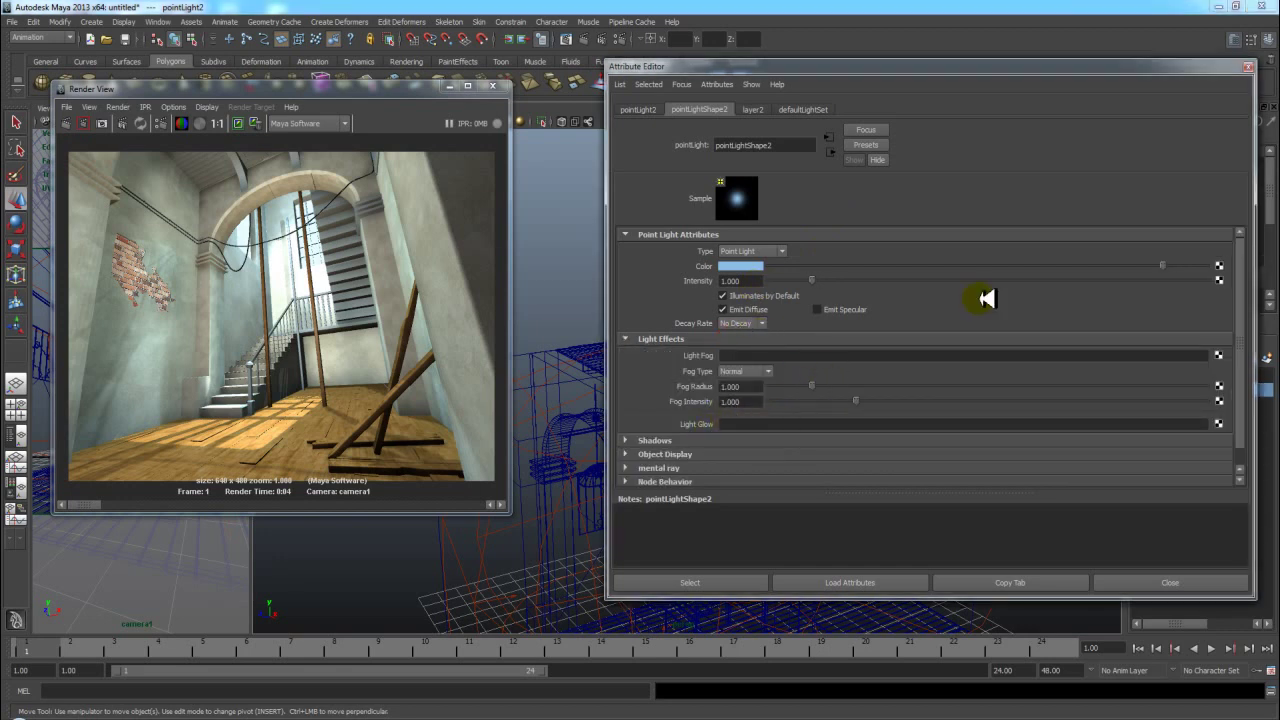
left_click(1248, 66)
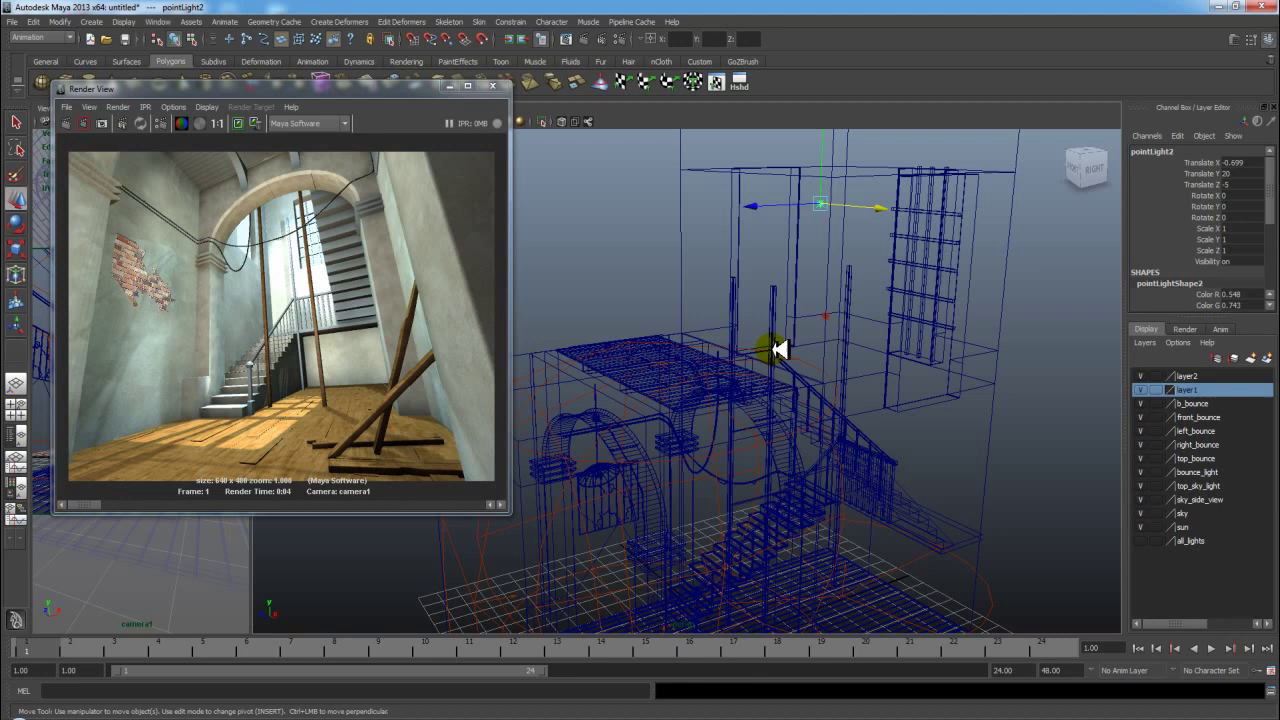
left_click(856, 324)
mouse_move(837, 386)
right_mouse_down("alt")
mouse_move(809, 331)
mouse_move(708, 416)
right_mouse_up("alt")
Set spotLight7's intensity to 0.5 and re-render the stairwell
left_click(680, 423)
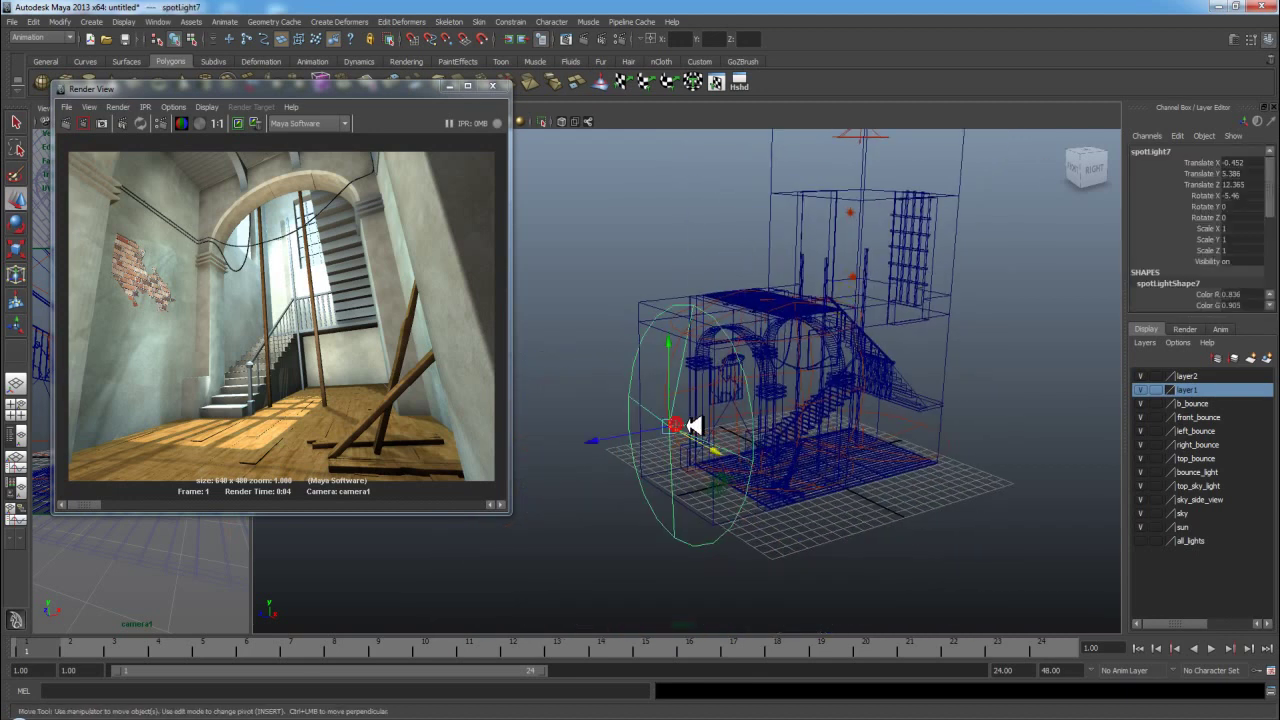
key("ctrl+a")
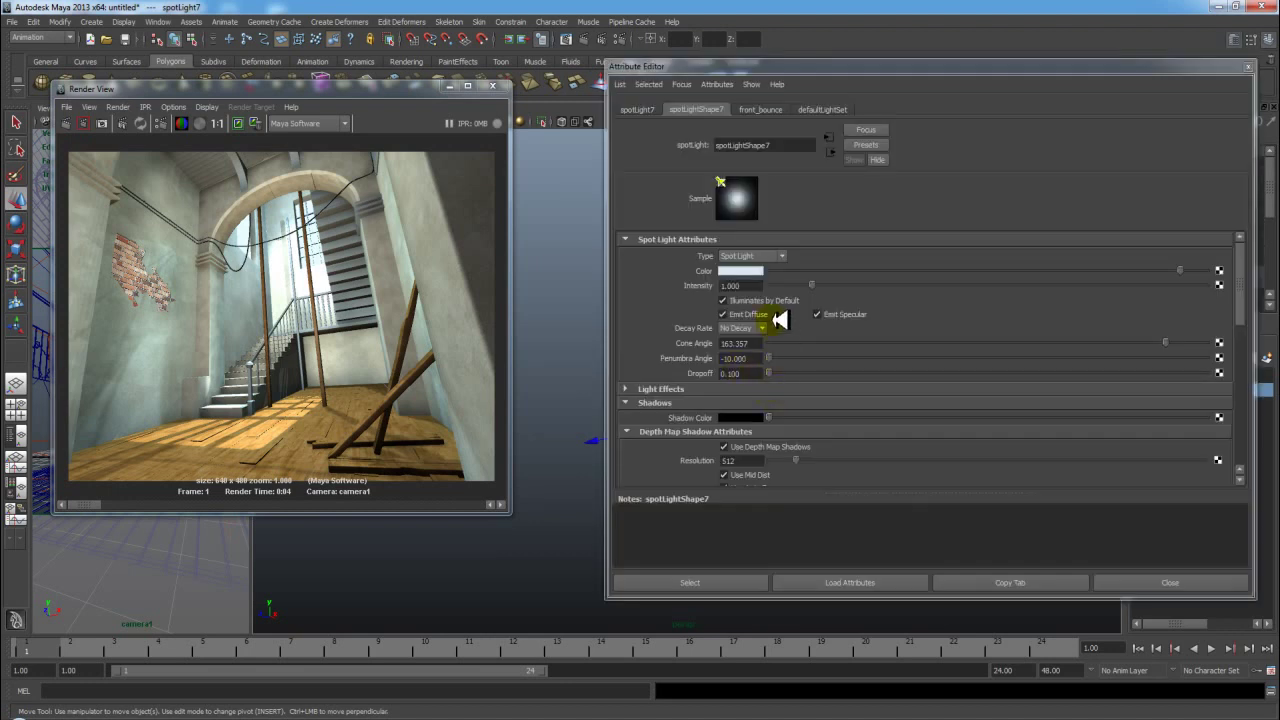
left_click(757, 286)
key("BackSpace")
key("BackSpace")
key("BackSpace")
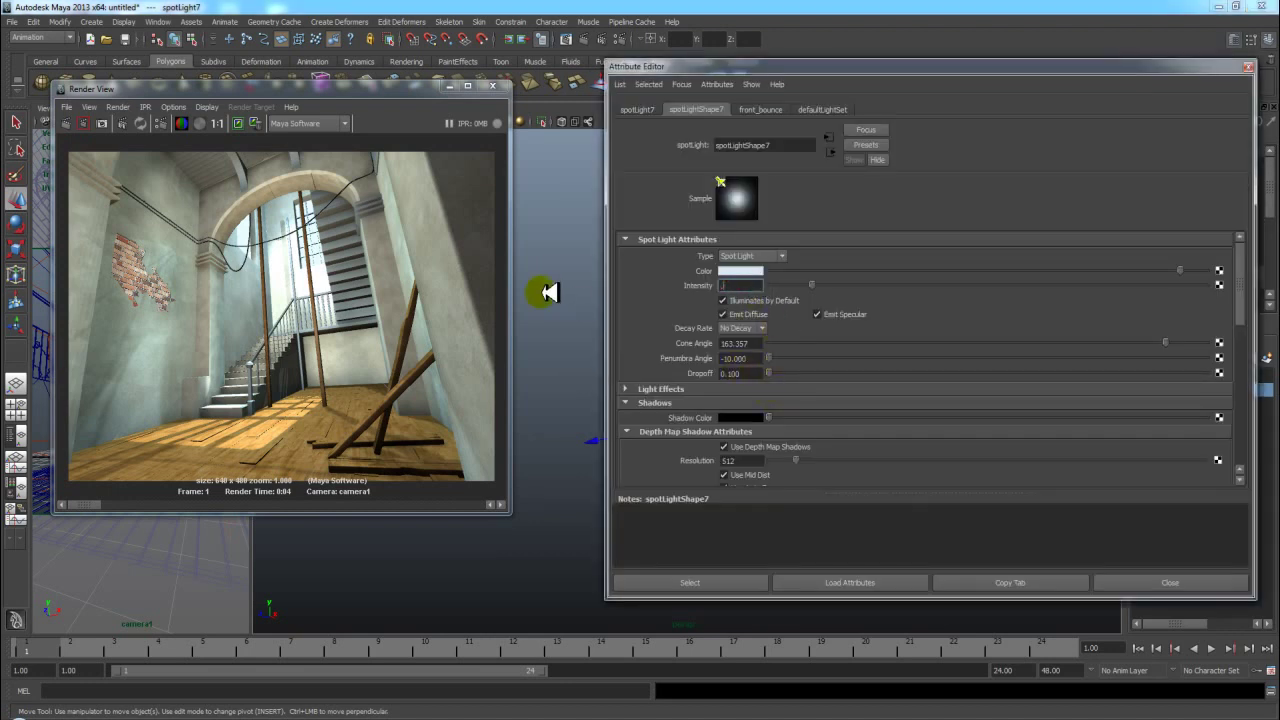
type(".5")
key("Return")
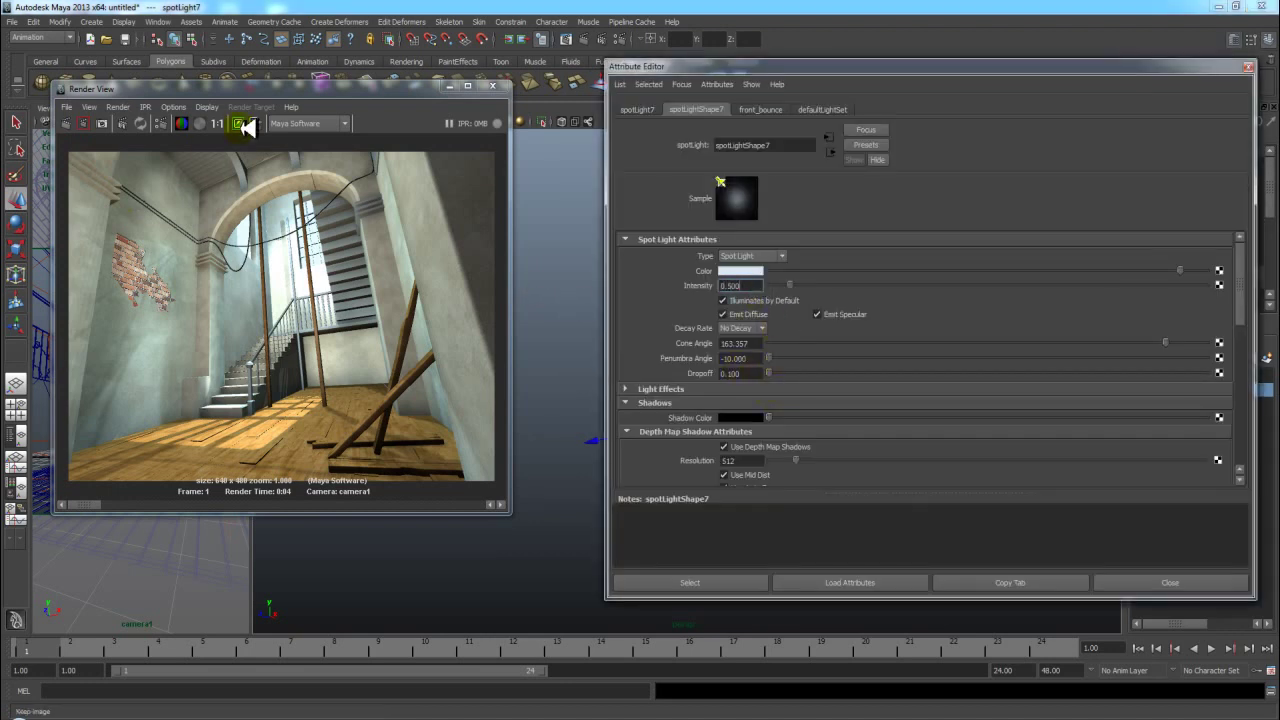
left_click(240, 123)
left_click(86, 124)
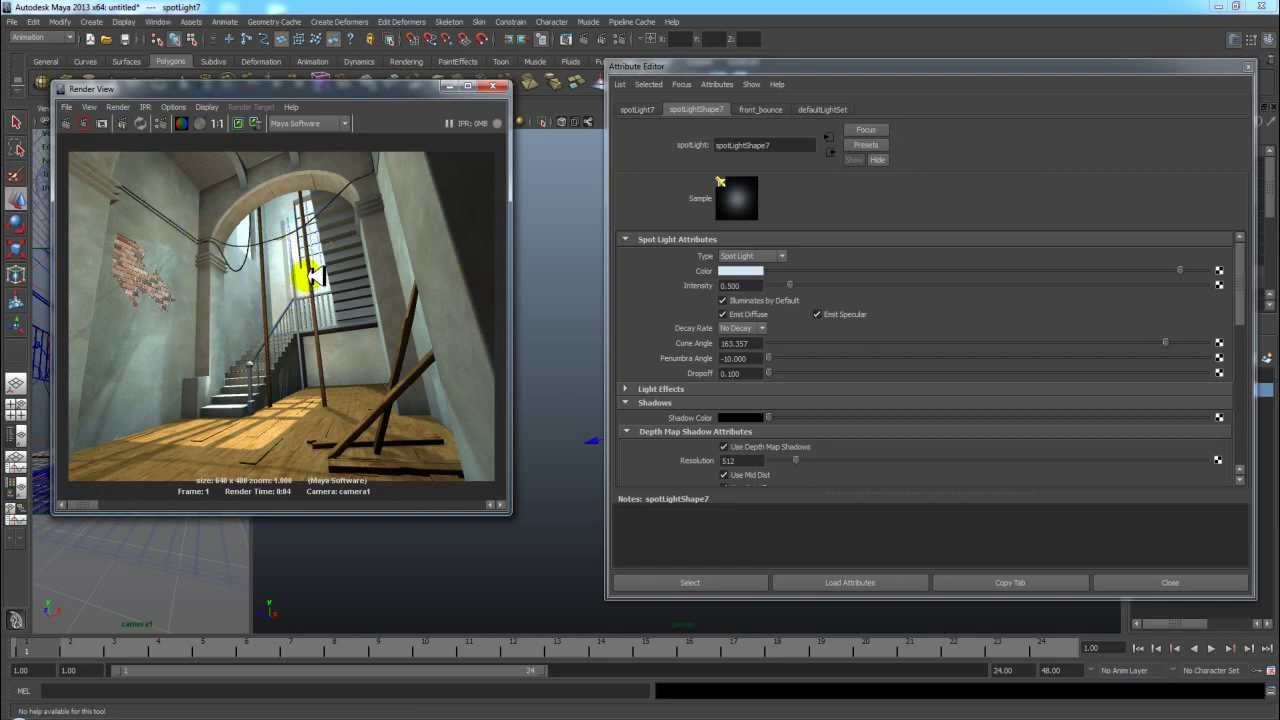
Set pointLight1's decay rate to Quadratic and re-render
left_click(1246, 67)
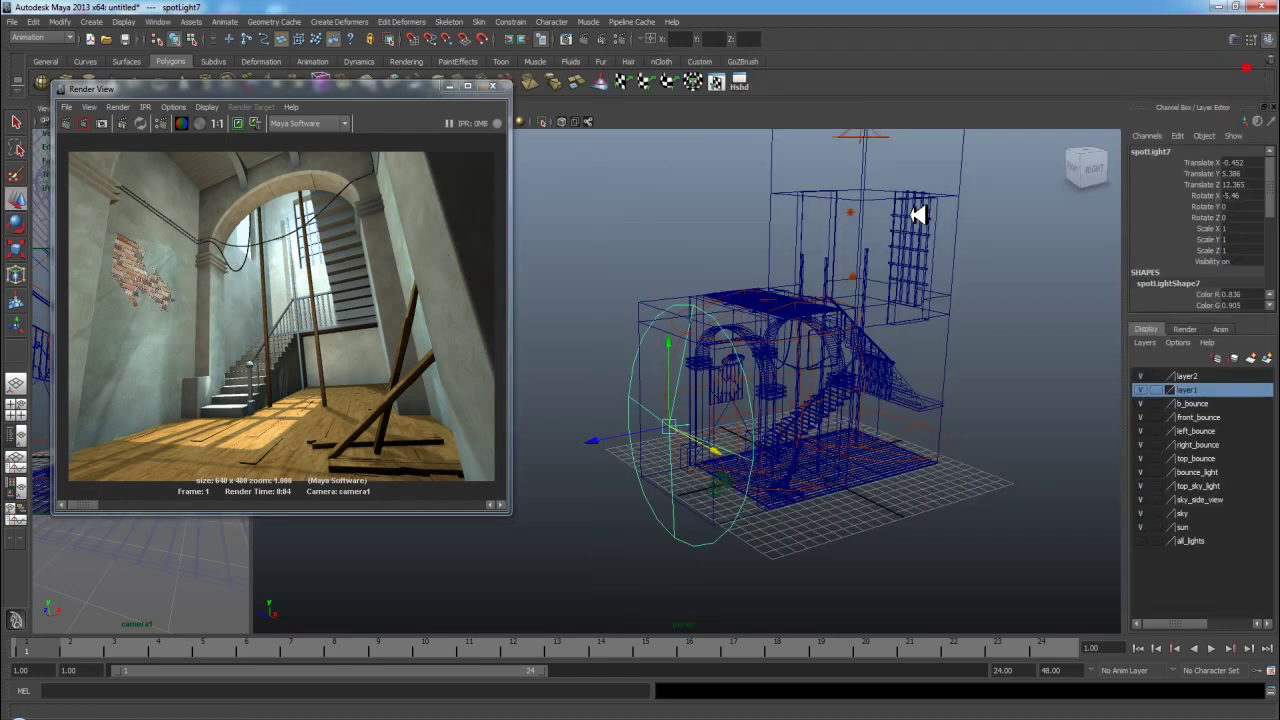
left_click_drag(914, 209, 886, 349, "alt")
left_click(880, 256)
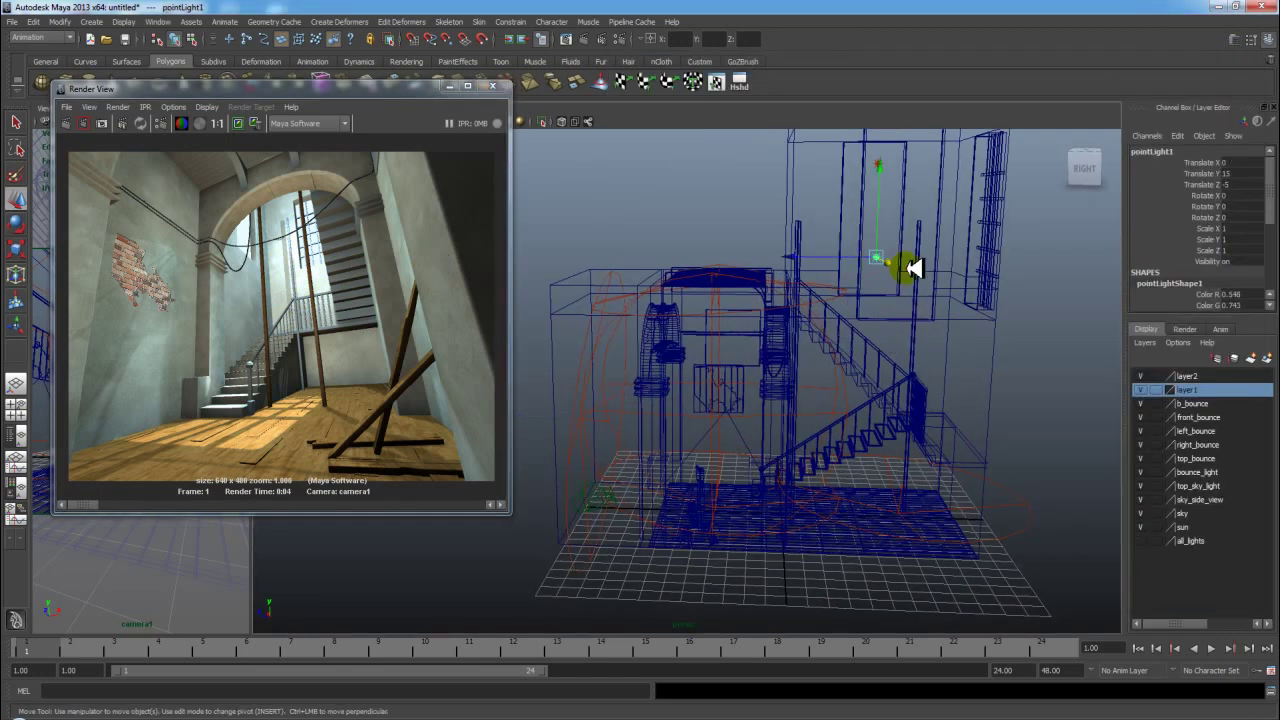
key("ctrl+a")
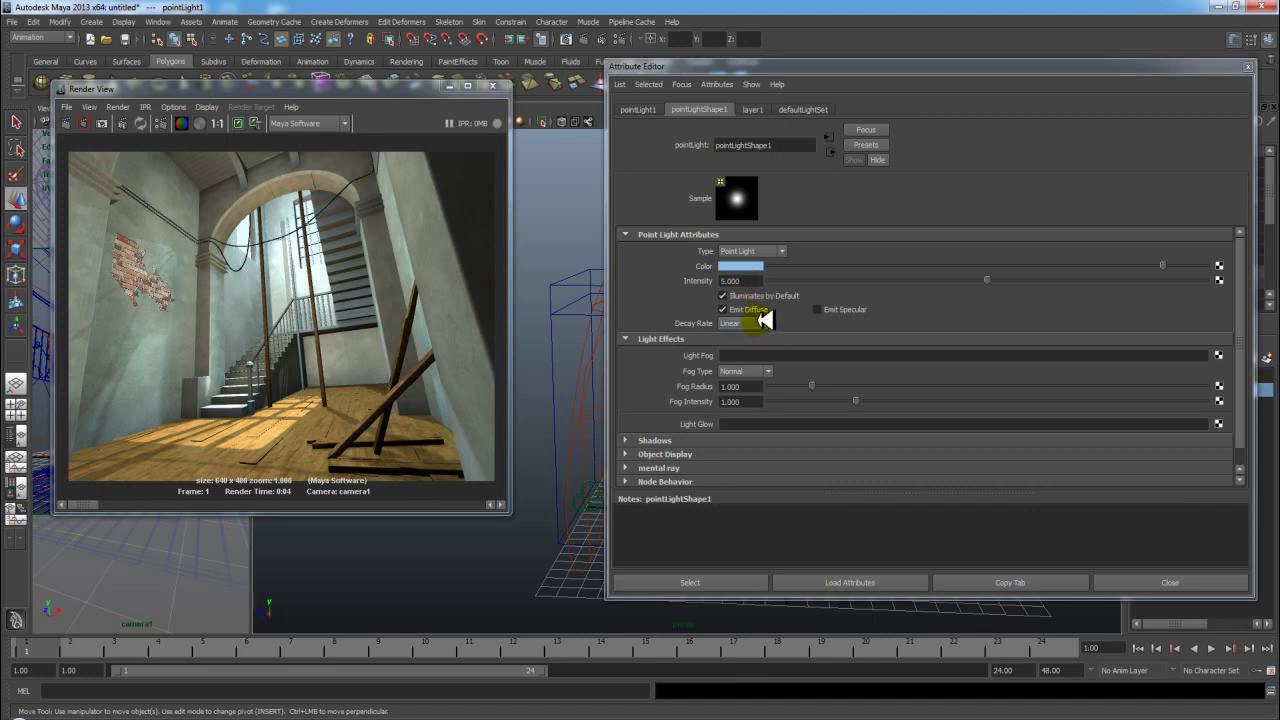
left_click(760, 321)
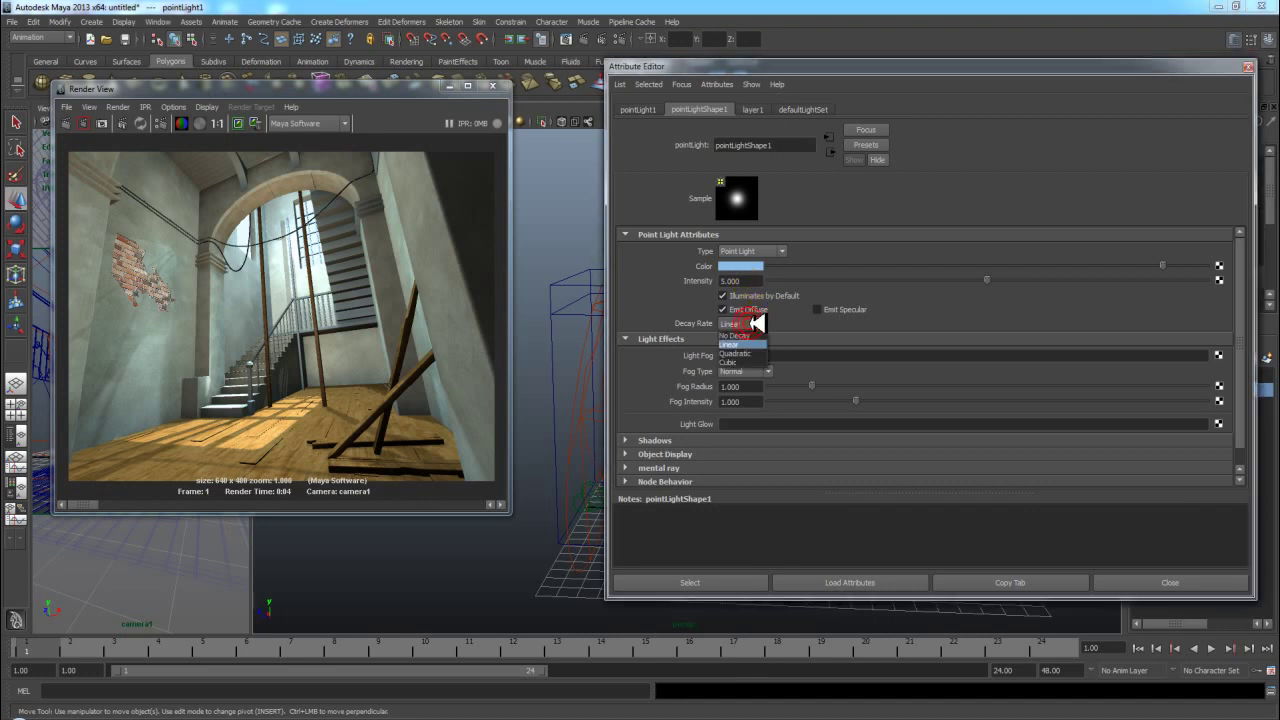
left_click(758, 353)
left_click(68, 120)
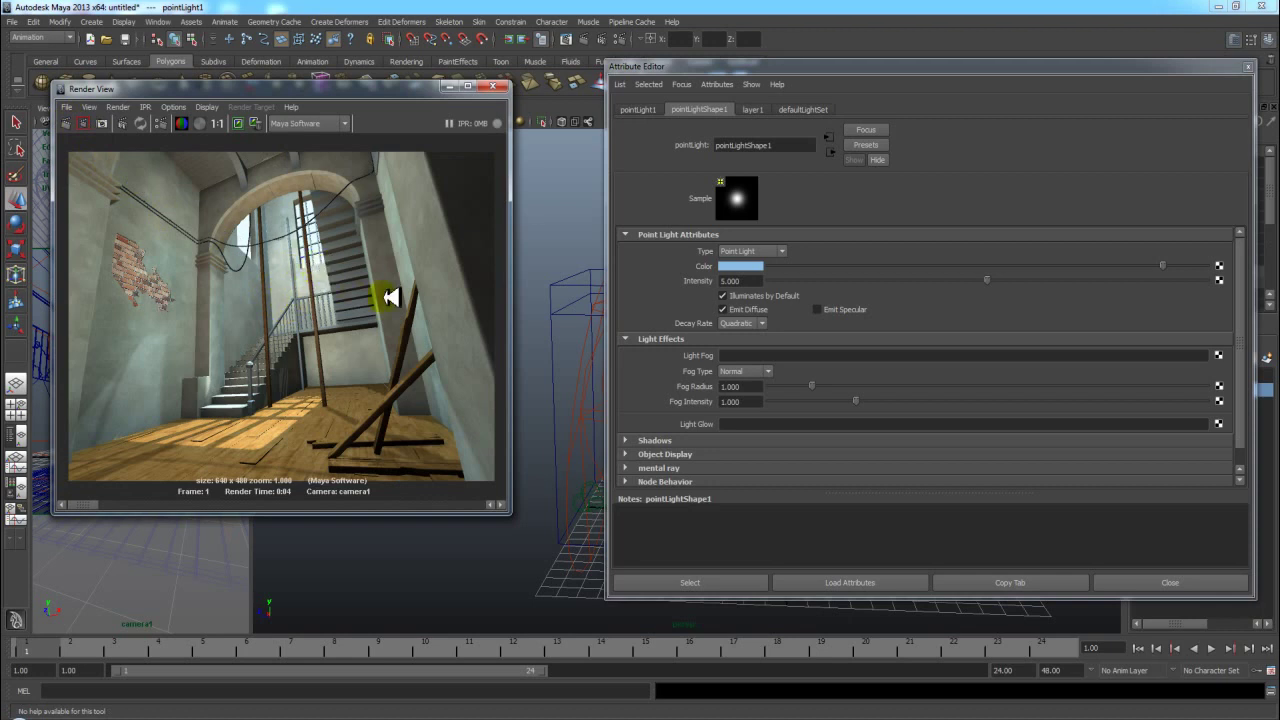
Raise pointLight1's intensity to 10, then 20, re-rendering after each
double_click(740, 281)
type("10.000")
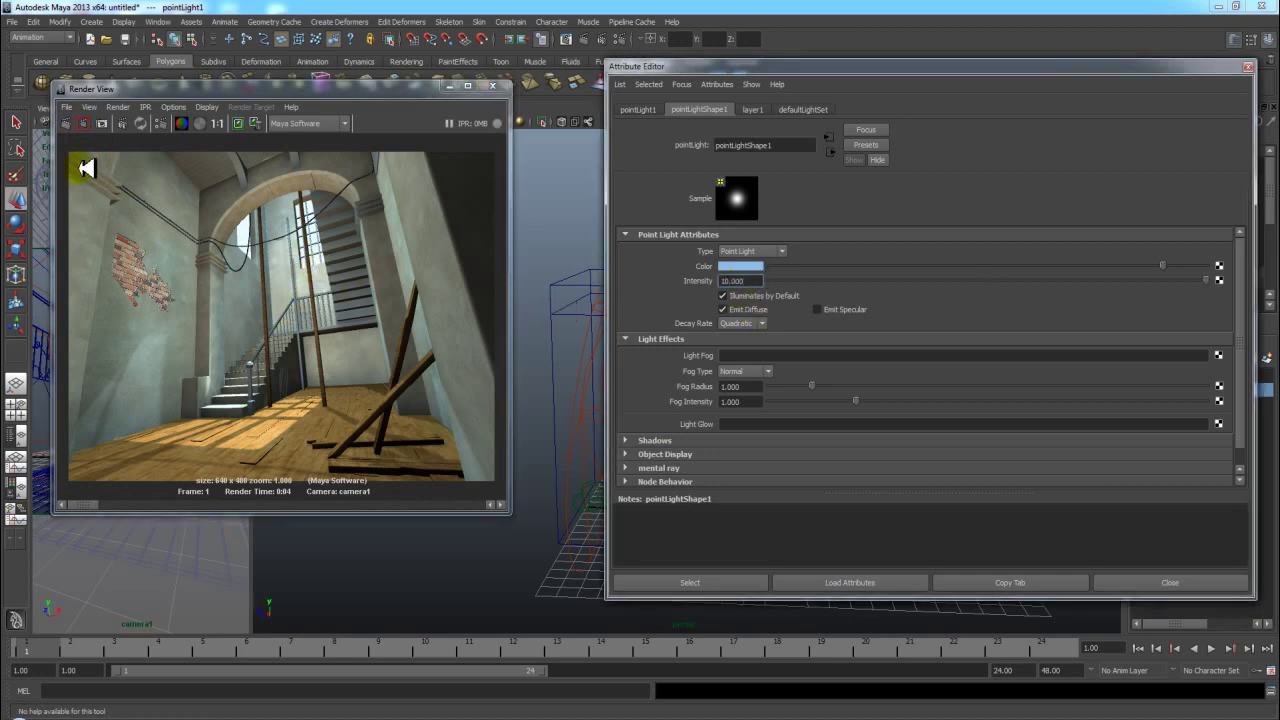
left_click(66, 121)
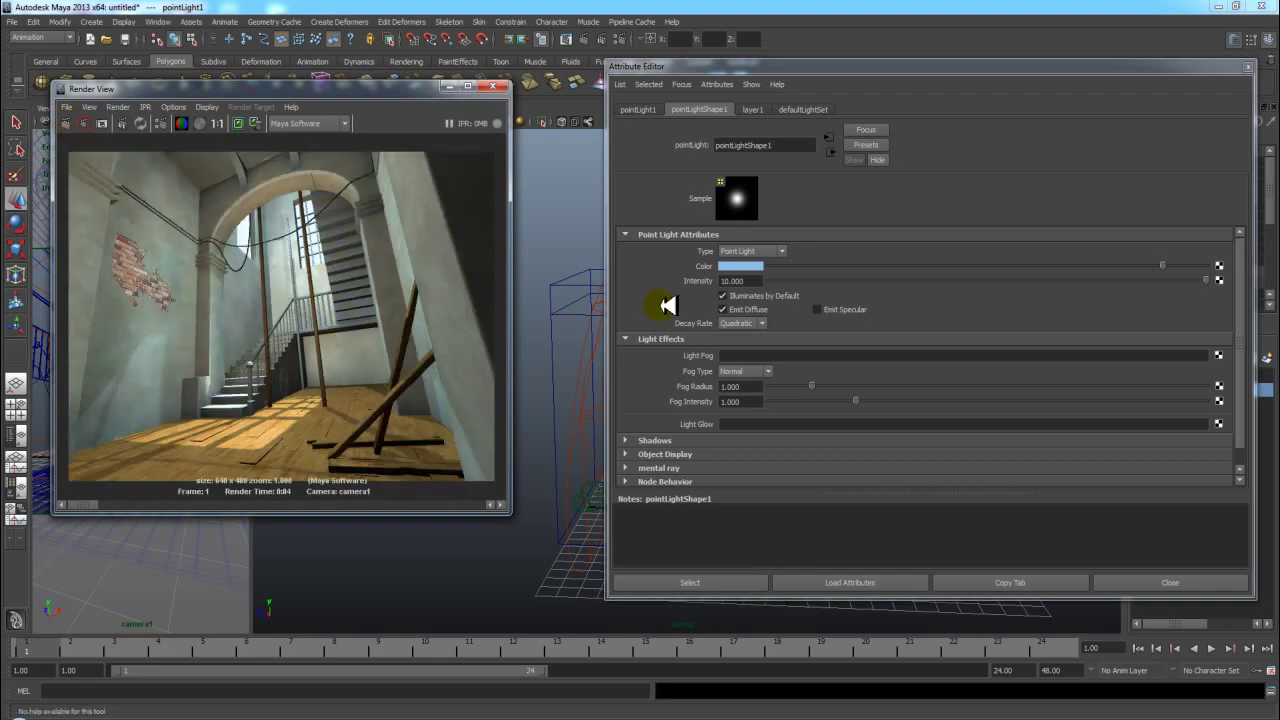
left_click(758, 280)
type("20.000")
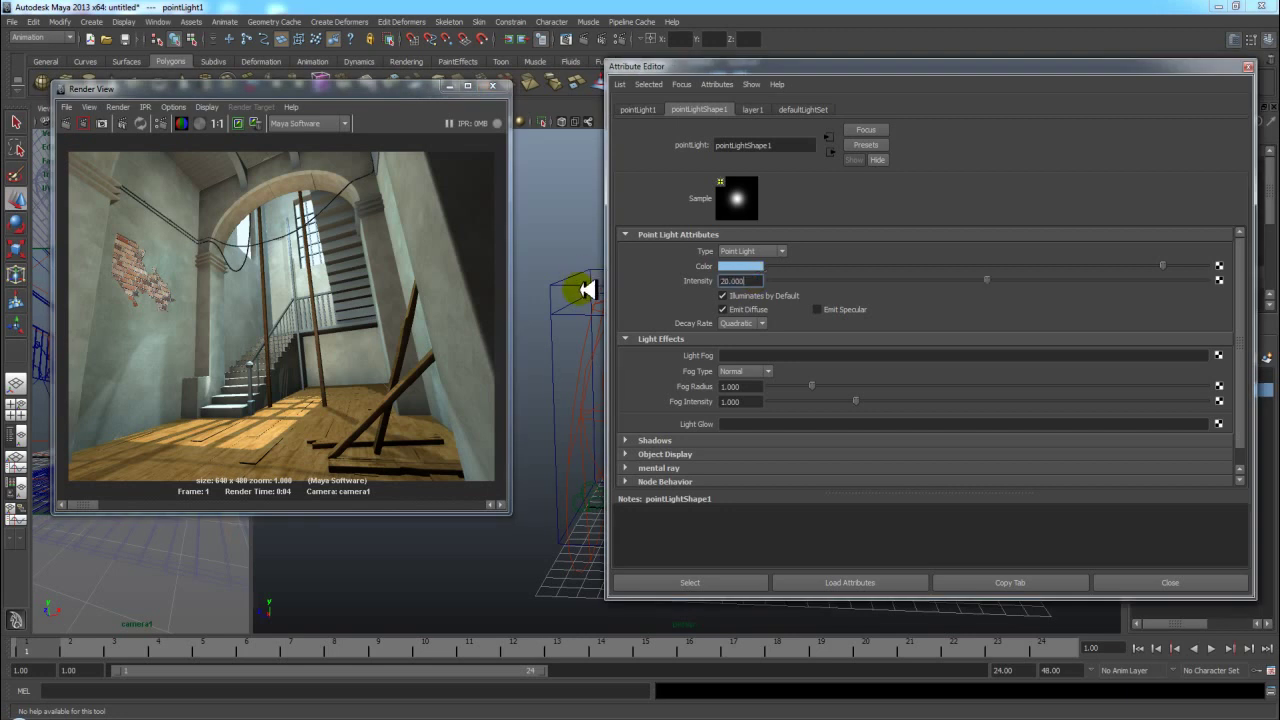
left_click(70, 124)
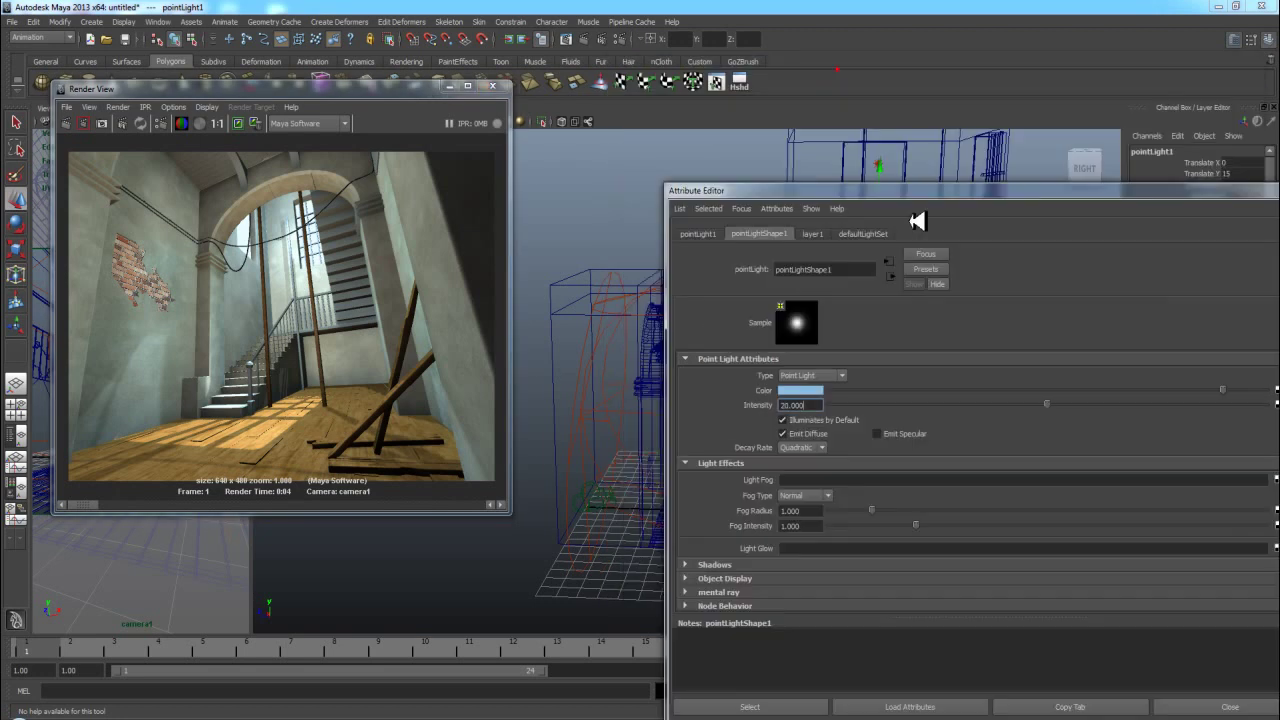
left_click_drag(836, 69, 924, 359)
Inspect pointLight2's attributes, then close the attributes window
left_click(907, 168)
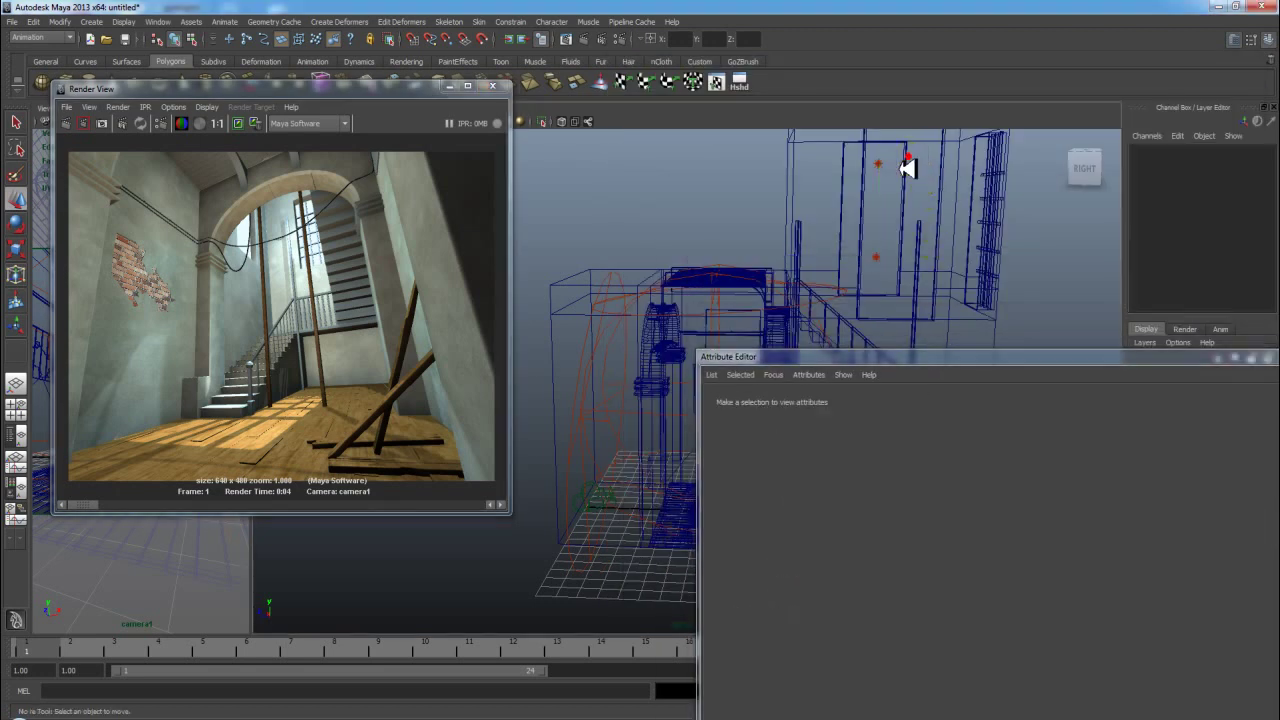
left_click(885, 165)
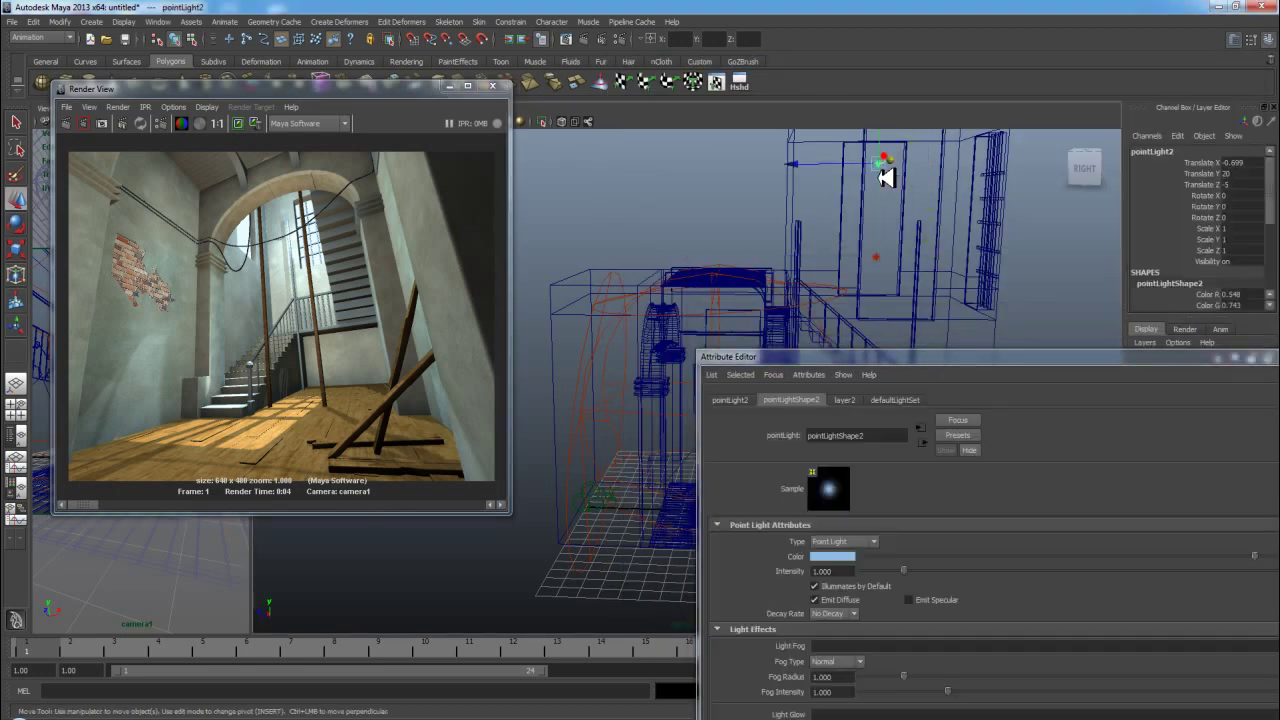
double_click(919, 361)
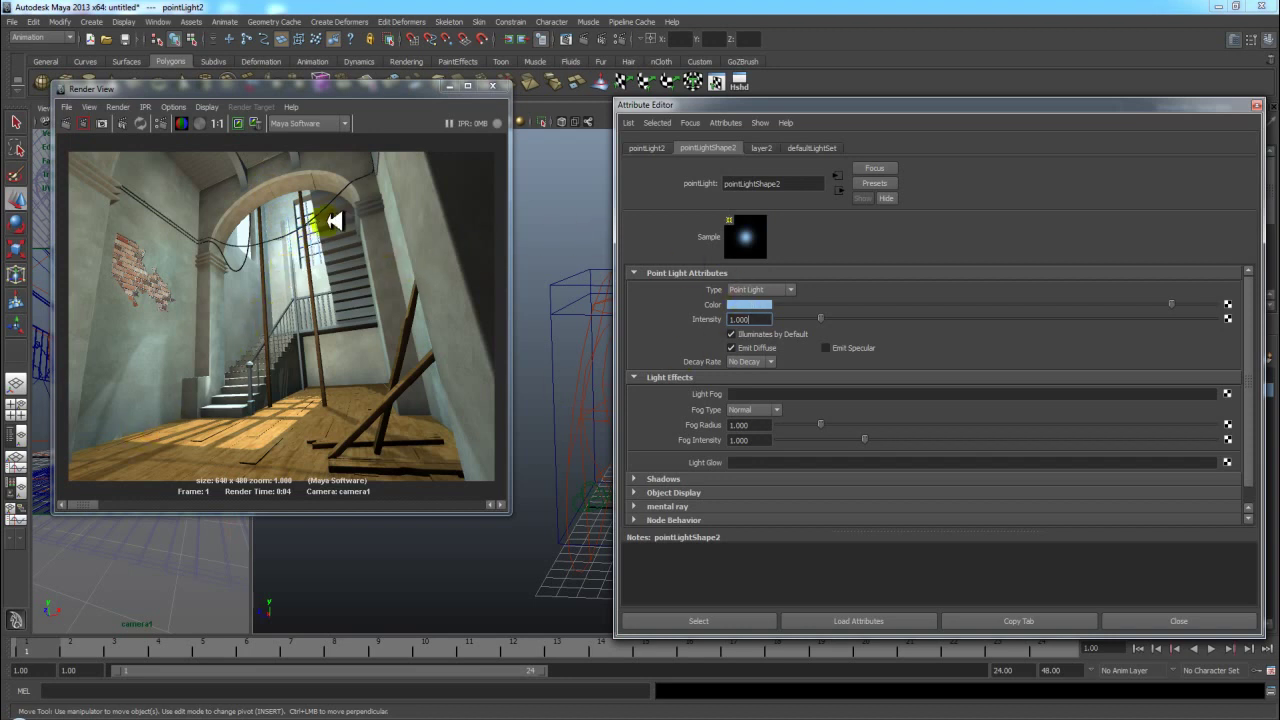
left_click(1257, 105)
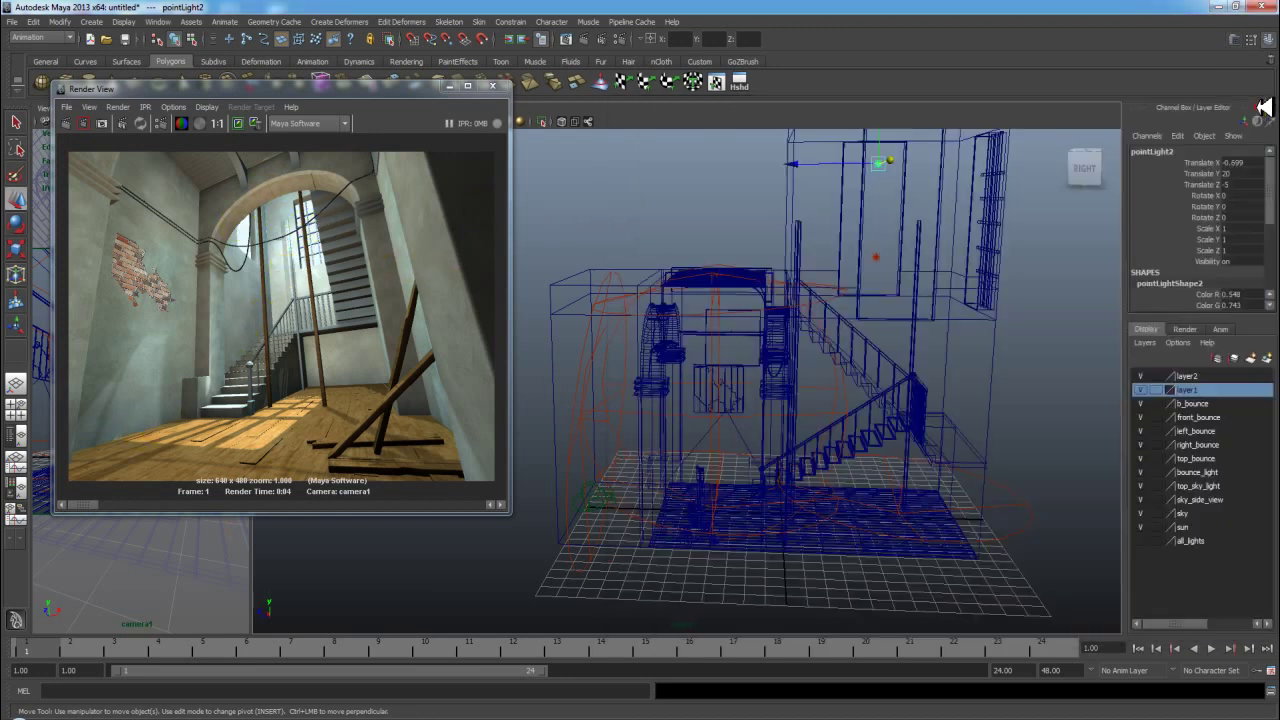
Move pointLight1 slightly up to Translate Y 15.146
mouse_move(923, 271)
left_mouse_down("alt")
mouse_move(810, 358)
mouse_move(806, 343)
mouse_move(857, 349)
mouse_move(737, 280)
mouse_move(838, 290)
mouse_move(766, 266)
left_mouse_up("alt")
left_click(734, 284)
mouse_move(686, 203)
left_mouse_down()
mouse_move(686, 163)
mouse_move(680, 243)
mouse_move(760, 243)
mouse_move(691, 229)
mouse_move(543, 300)
mouse_move(920, 214)
mouse_move(789, 320)
mouse_move(711, 491)
left_mouse_up()
left_click(711, 491)
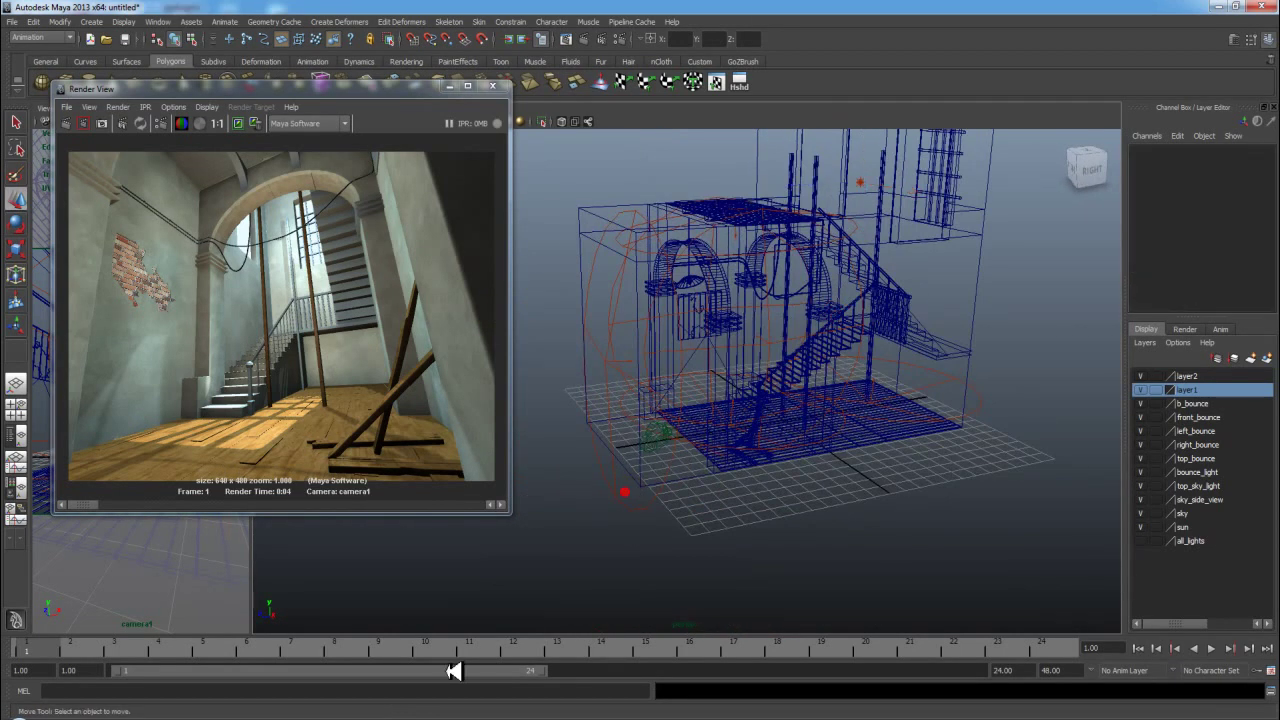